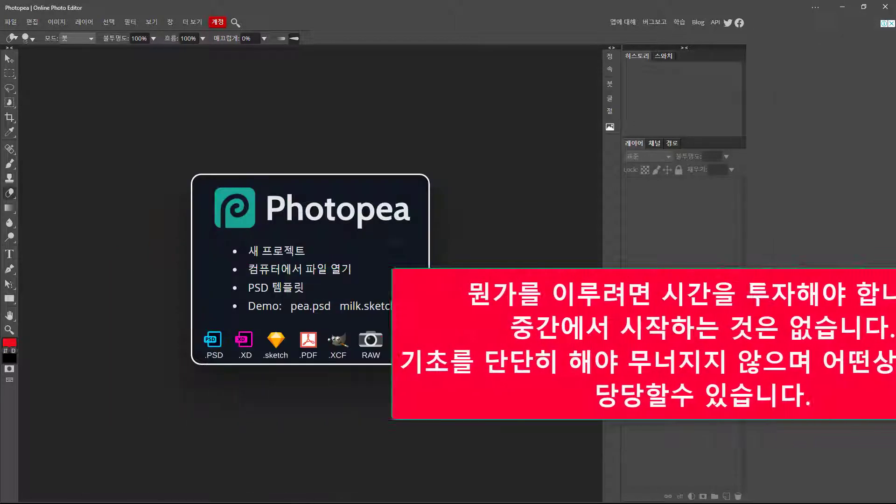
# - Create a new 1280 × 720 px project with a white background, named 그라디언트
pyautogui.click(7, 59)
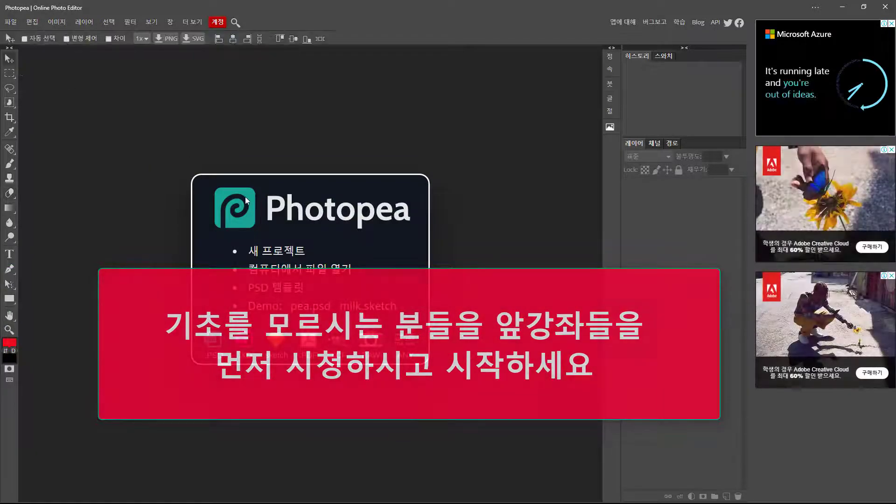
pyautogui.click(276, 251)
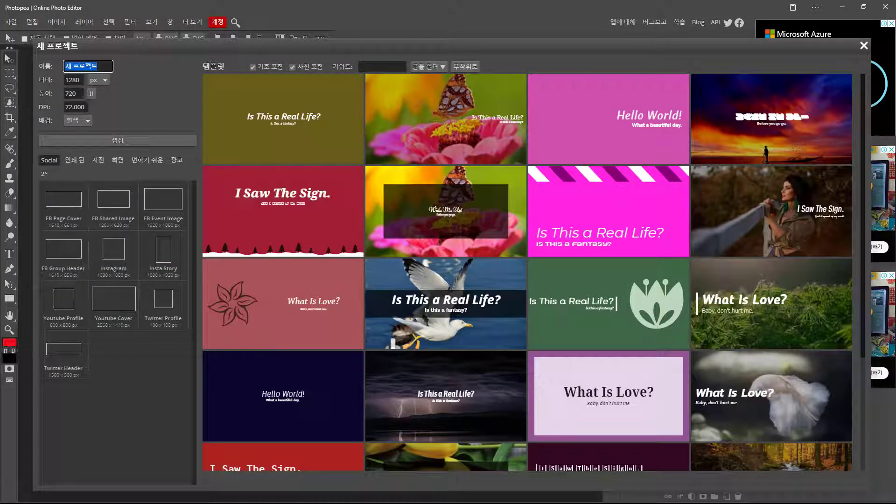
pyautogui.click(117, 139)
pyautogui.click(96, 66)
pyautogui.moveTo(98, 66); pyautogui.dragTo(61, 68)
pyautogui.click(128, 144)
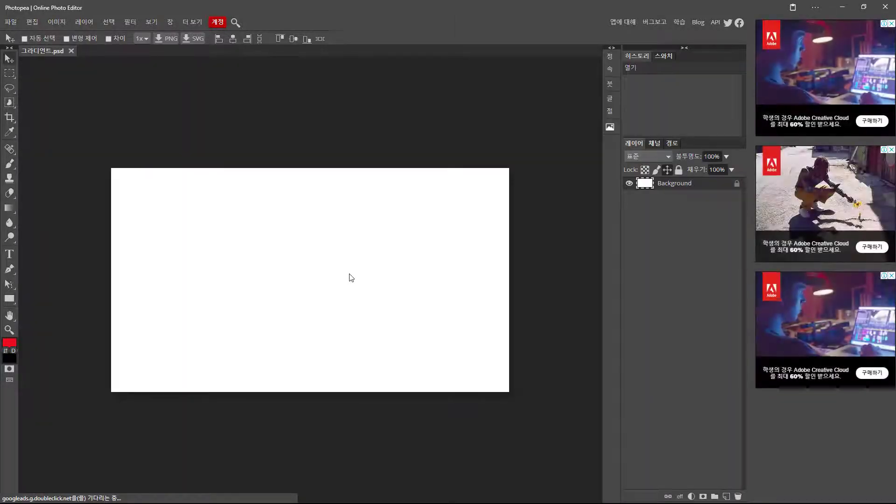
# - Choose the Eraser tool and try a brush hardness of 57% before setting it back to 100%
pyautogui.rightClick(10, 193)
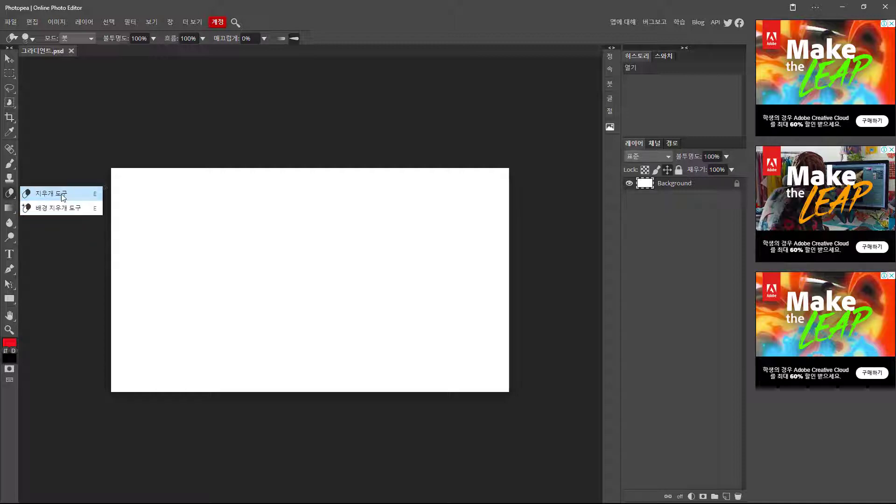
pyautogui.click(62, 195)
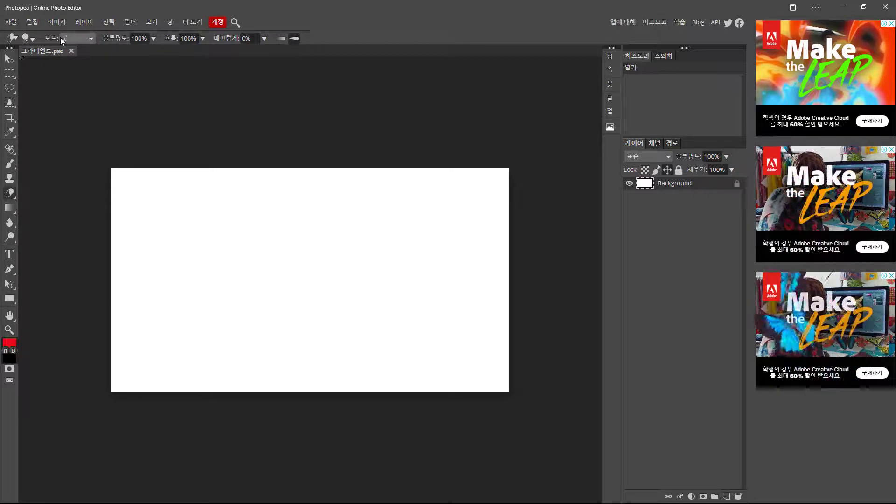
pyautogui.click(32, 41)
pyautogui.moveTo(51, 66)
pyautogui.mouseDown()
pyautogui.moveTo(66, 66)
pyautogui.moveTo(59, 65)
pyautogui.mouseUp()
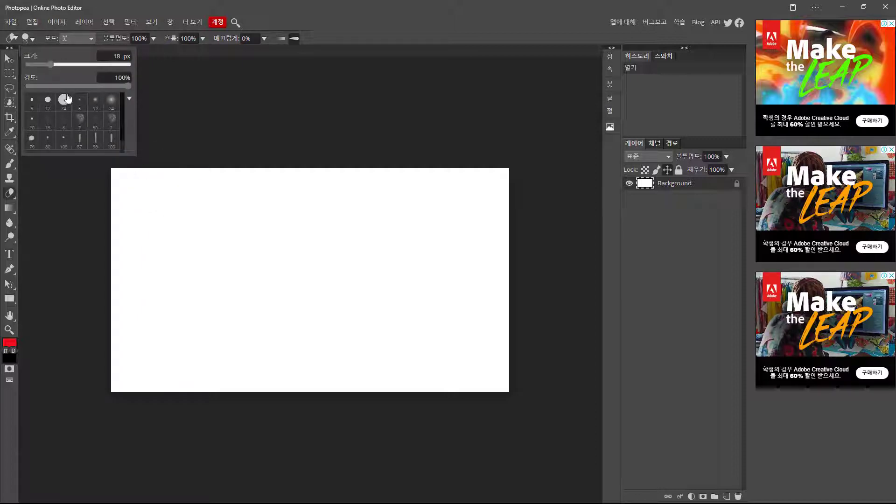
pyautogui.moveTo(127, 86); pyautogui.dragTo(85, 87)
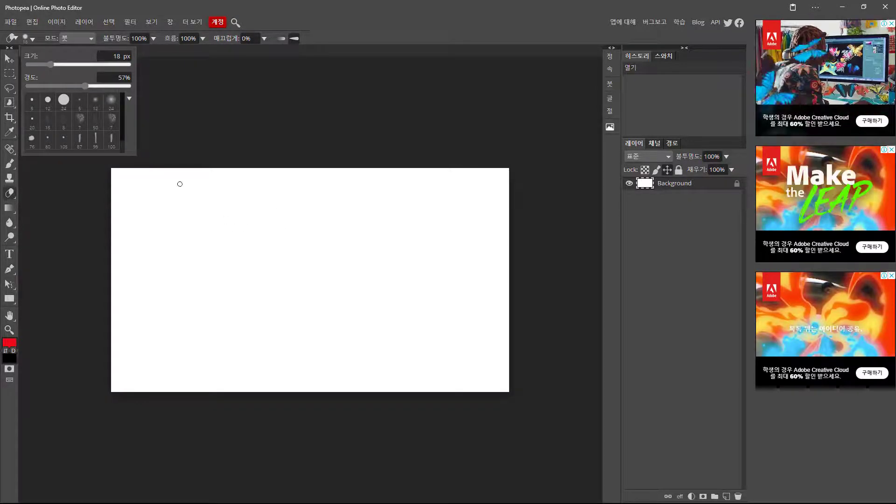
pyautogui.moveTo(85, 85); pyautogui.dragTo(135, 87)
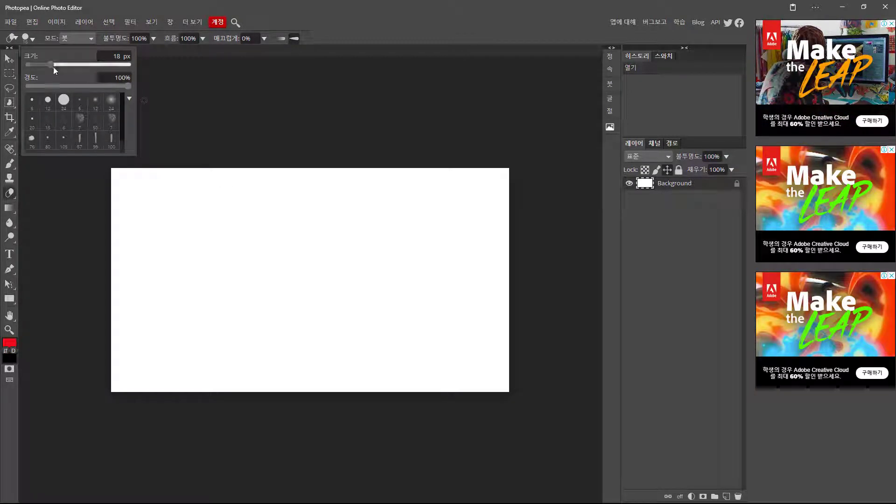
# - Enlarge the eraser brush and erase a diagonal stroke in the upper-left part of the Background layer
pyautogui.moveTo(53, 65); pyautogui.dragTo(68, 66)
pyautogui.click(642, 189)
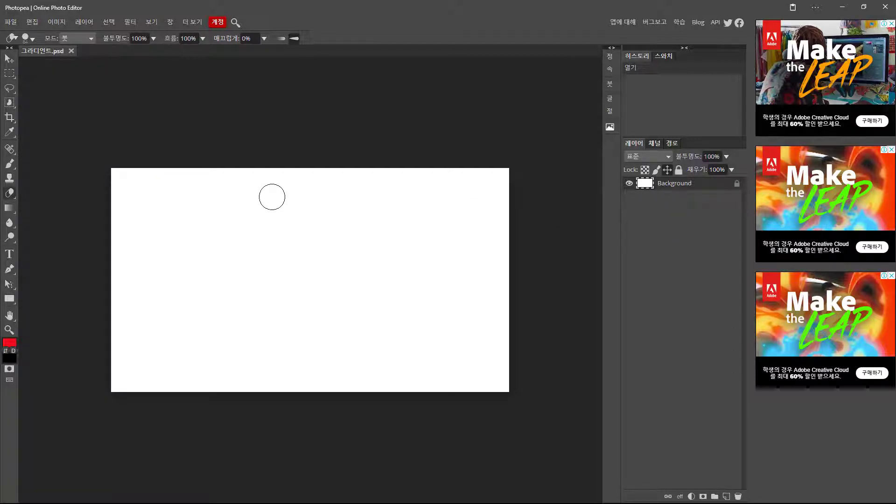
pyautogui.moveTo(275, 186); pyautogui.dragTo(191, 281)
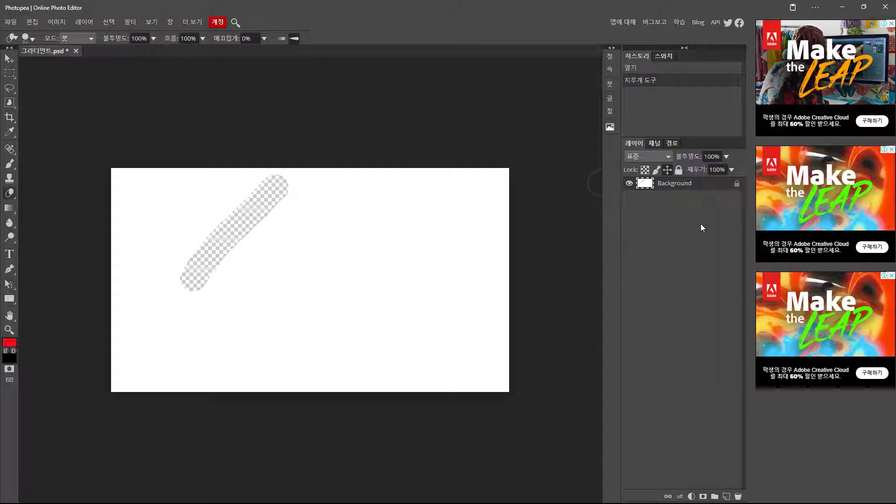
# - Add a new layer, move it below Background and fill it with the red foreground colour
pyautogui.click(726, 497)
pyautogui.moveTo(646, 184); pyautogui.dragTo(649, 202)
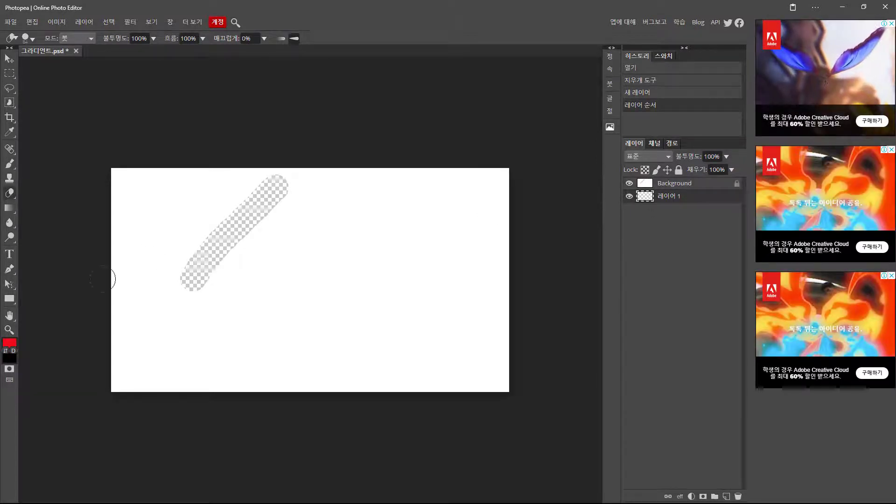
pyautogui.hotkey('alt', 'BackSpace')
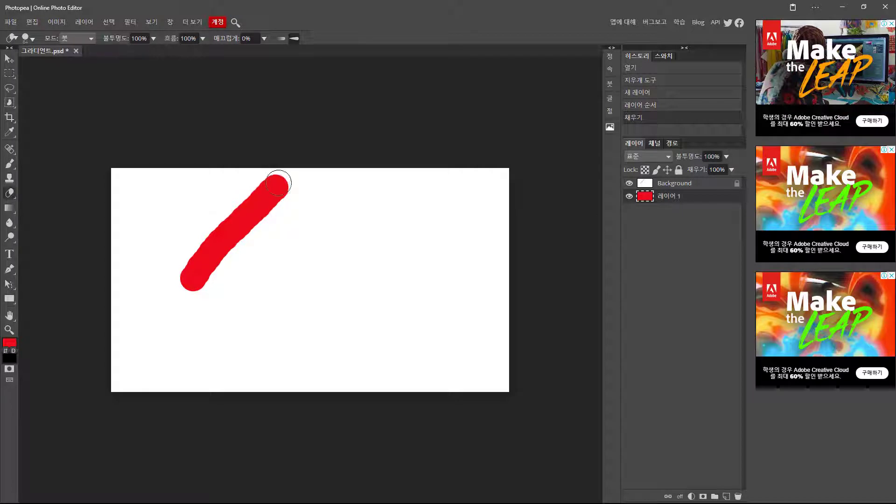
# - Erase long curved strokes across the Background layer to reveal the red layer, briefly hiding Background to compare
pyautogui.moveTo(181, 297)
pyautogui.mouseDown()
pyautogui.moveTo(312, 202)
pyautogui.moveTo(279, 242)
pyautogui.moveTo(341, 263)
pyautogui.moveTo(379, 205)
pyautogui.moveTo(406, 211)
pyautogui.moveTo(412, 271)
pyautogui.moveTo(357, 317)
pyautogui.moveTo(246, 283)
pyautogui.moveTo(196, 345)
pyautogui.mouseUp()
pyautogui.hotkey('ctrl', 'z')
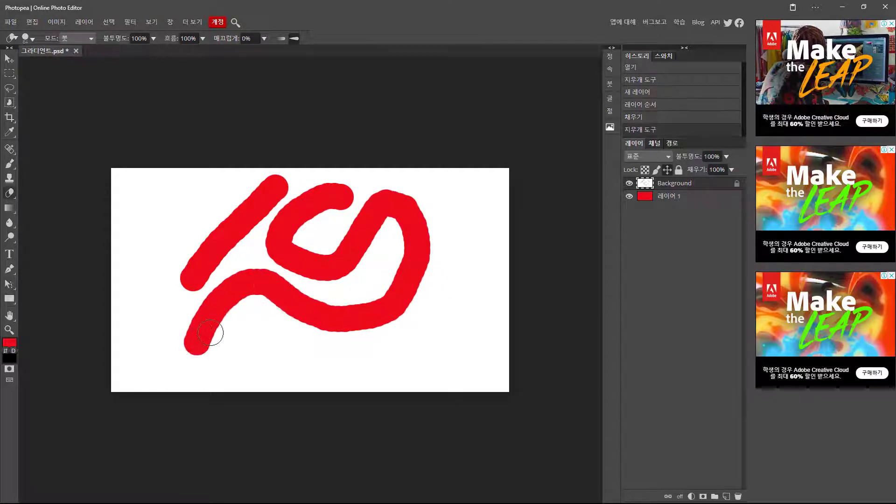
pyautogui.click(630, 183)
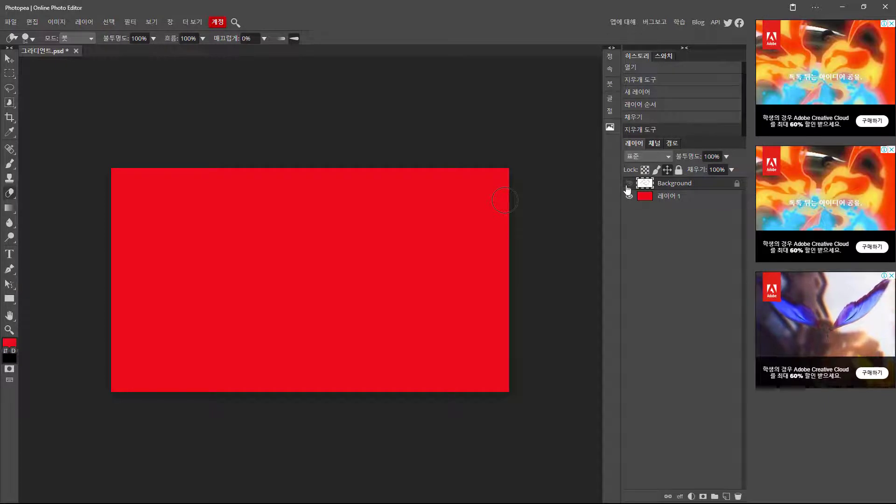
pyautogui.click(629, 184)
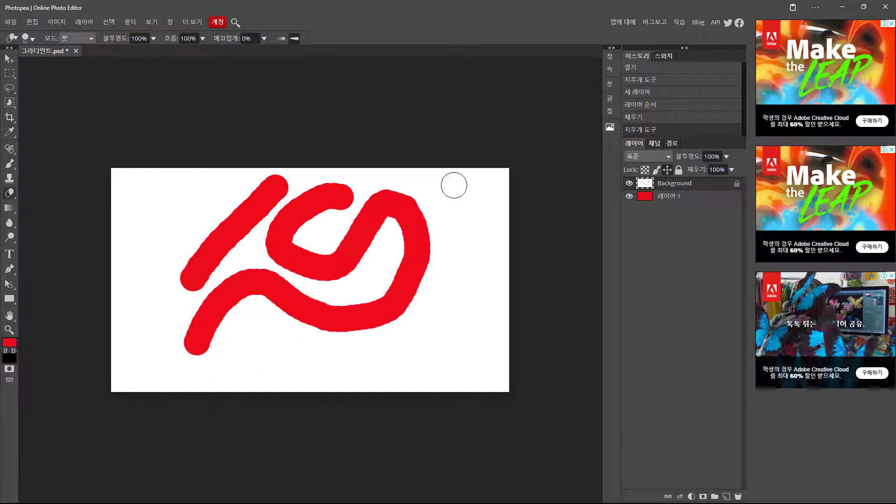
pyautogui.moveTo(457, 183)
pyautogui.mouseDown()
pyautogui.moveTo(461, 264)
pyautogui.moveTo(400, 345)
pyautogui.moveTo(195, 365)
pyautogui.moveTo(177, 222)
pyautogui.moveTo(264, 227)
pyautogui.mouseUp()
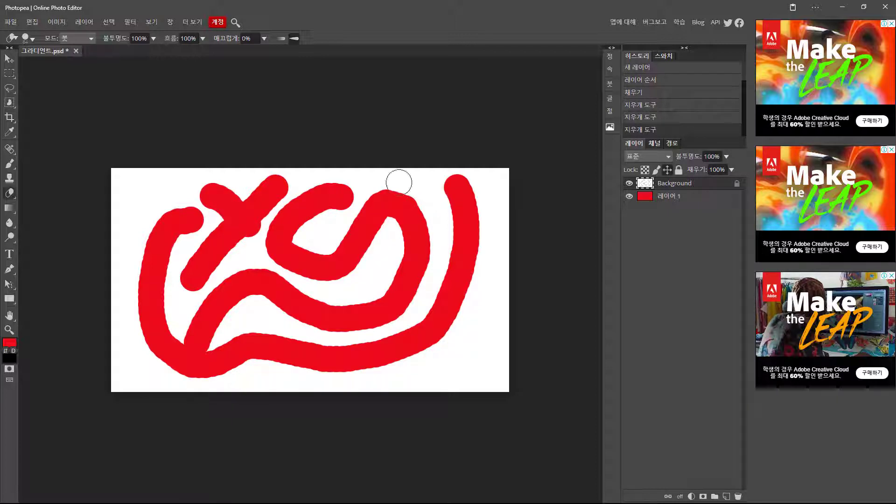
# - Place the green plant field photo from the gallery on the canvas at its default size and position
pyautogui.click(10, 63)
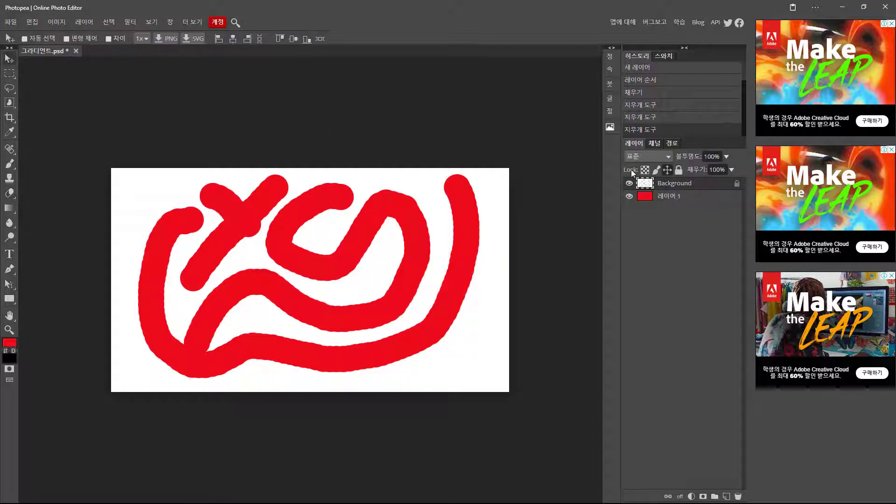
pyautogui.click(610, 129)
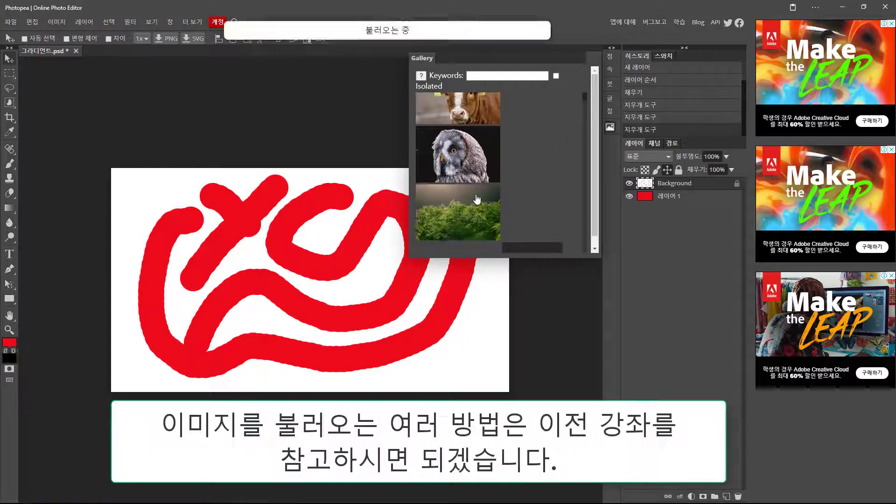
pyautogui.click(458, 212)
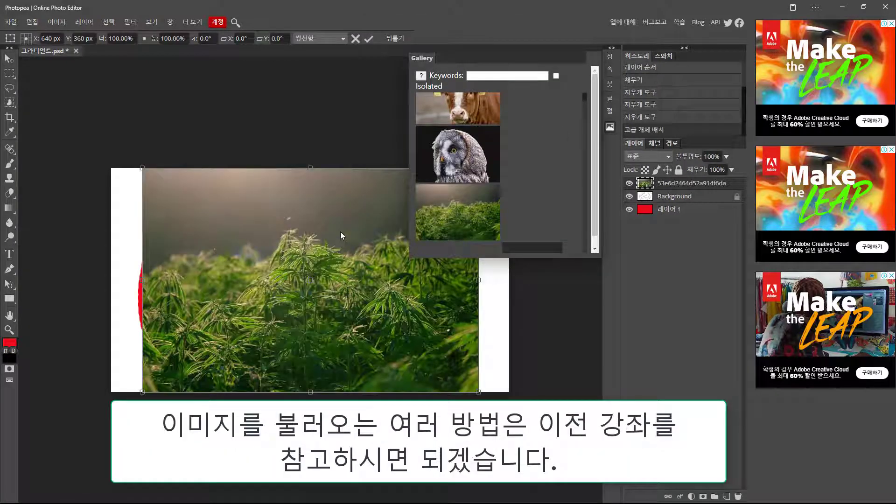
pyautogui.click(610, 128)
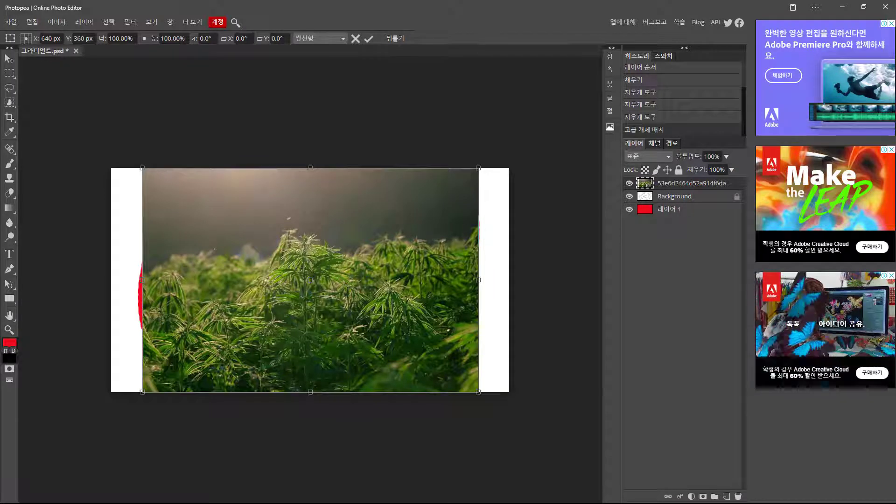
pyautogui.rightClick(662, 185)
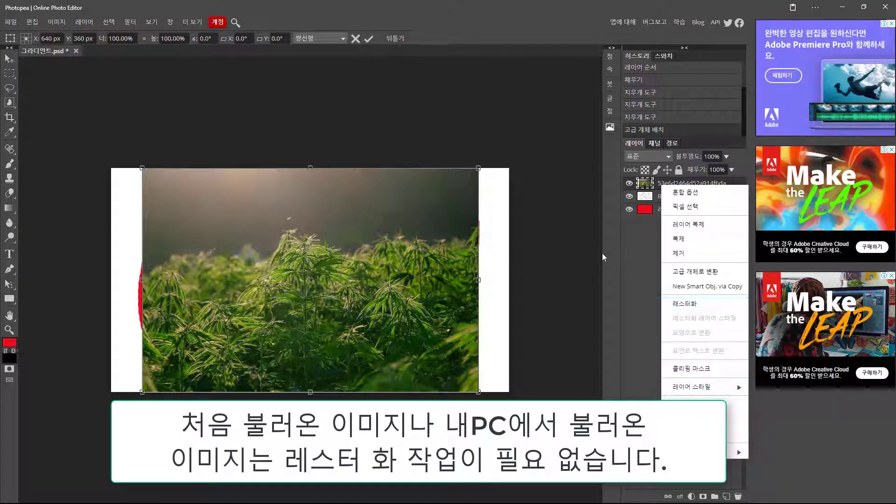
pyautogui.click(542, 248)
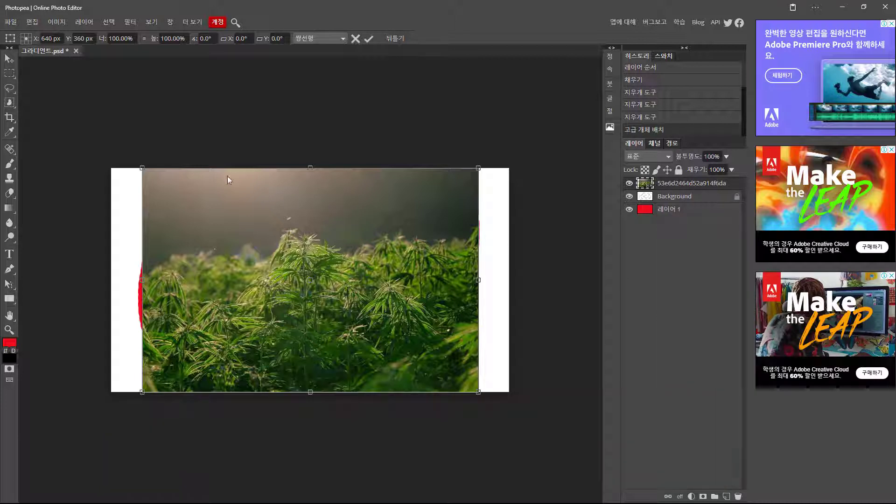
pyautogui.press('Return')
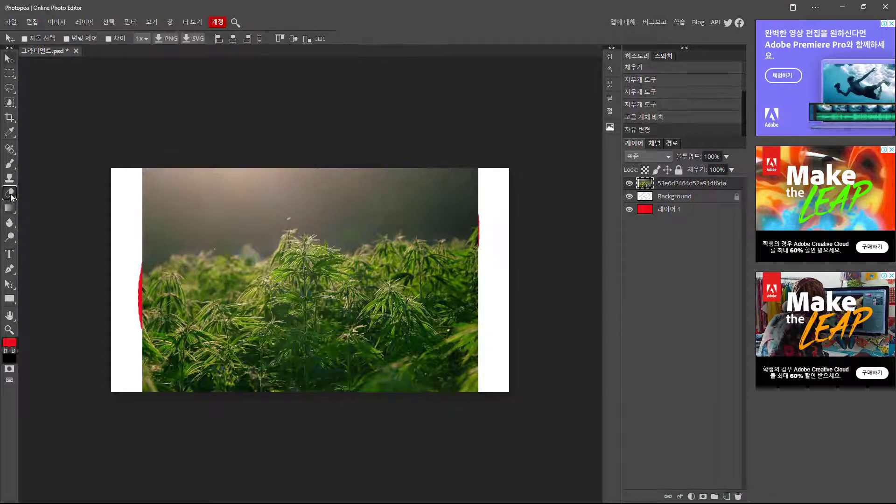
# - Rasterize the plant photo layer and erase the sky above the plants with the Eraser tool
pyautogui.click(10, 194)
pyautogui.click(309, 204)
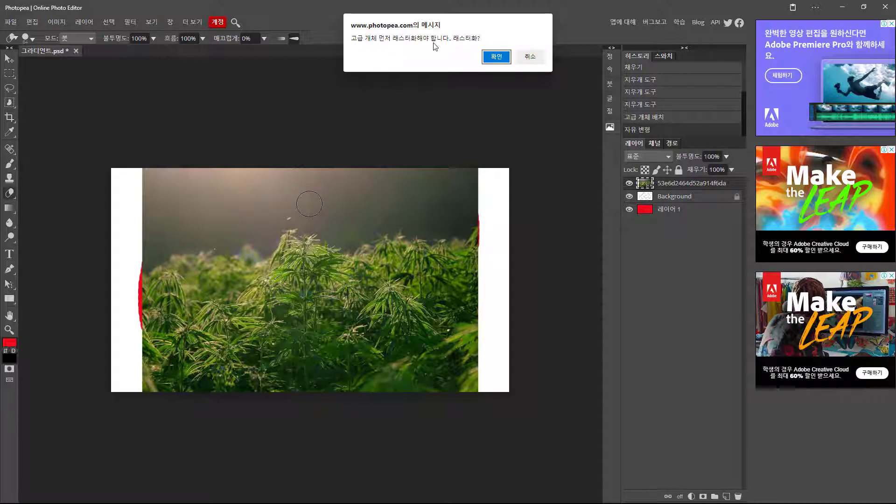
pyautogui.click(496, 57)
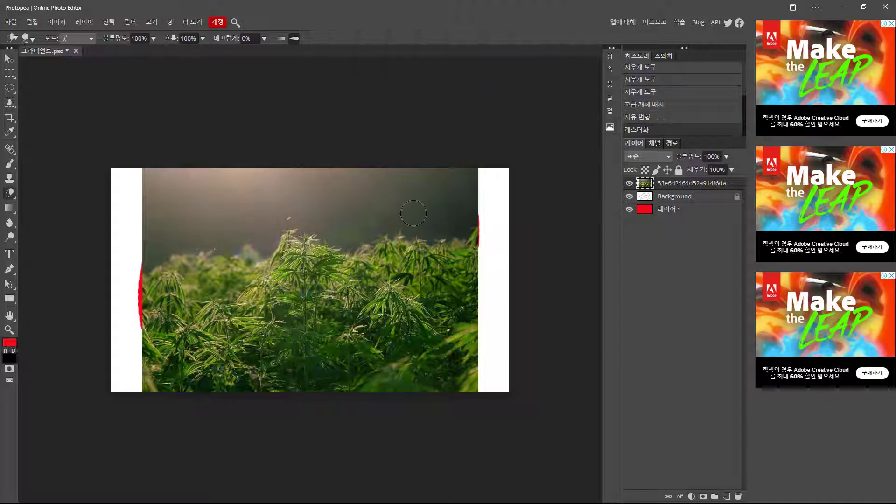
pyautogui.moveTo(140, 260)
pyautogui.mouseDown()
pyautogui.moveTo(177, 237)
pyautogui.moveTo(232, 242)
pyautogui.moveTo(258, 218)
pyautogui.moveTo(362, 226)
pyautogui.moveTo(413, 215)
pyautogui.moveTo(471, 234)
pyautogui.moveTo(361, 208)
pyautogui.moveTo(132, 219)
pyautogui.moveTo(165, 191)
pyautogui.moveTo(445, 207)
pyautogui.moveTo(472, 189)
pyautogui.moveTo(423, 189)
pyautogui.mouseUp()
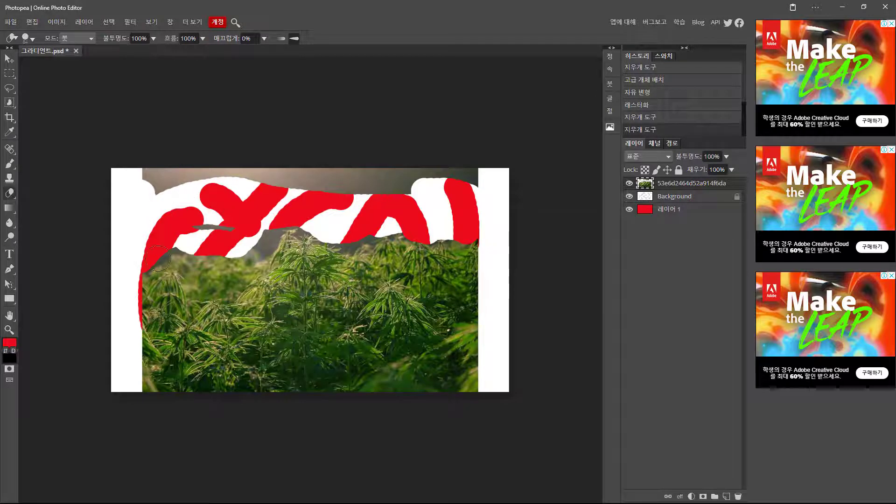
pyautogui.moveTo(159, 259)
pyautogui.mouseDown()
pyautogui.moveTo(220, 259)
pyautogui.moveTo(257, 228)
pyautogui.moveTo(249, 252)
pyautogui.moveTo(285, 223)
pyautogui.moveTo(312, 224)
pyautogui.moveTo(324, 236)
pyautogui.moveTo(303, 227)
pyautogui.moveTo(354, 247)
pyautogui.moveTo(394, 229)
pyautogui.moveTo(470, 240)
pyautogui.moveTo(485, 253)
pyautogui.moveTo(482, 175)
pyautogui.moveTo(225, 186)
pyautogui.moveTo(119, 181)
pyautogui.moveTo(436, 167)
pyautogui.mouseUp()
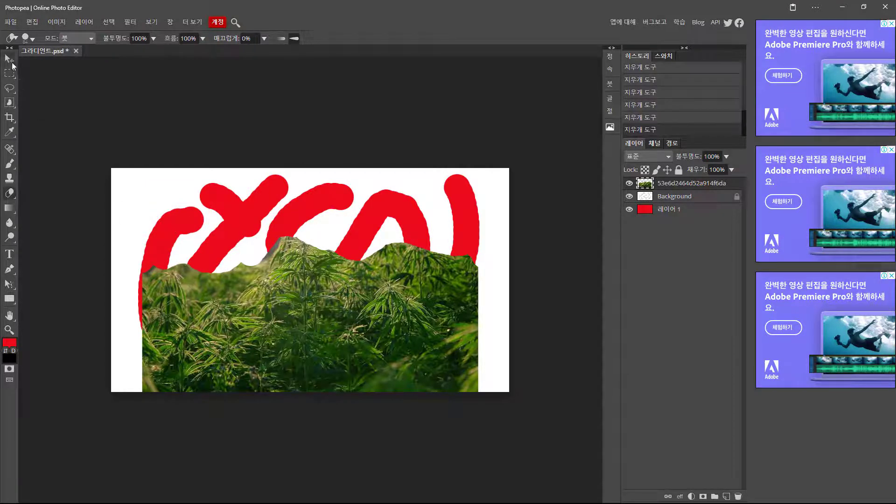
# - Delete the plant photo layer
pyautogui.click(9, 61)
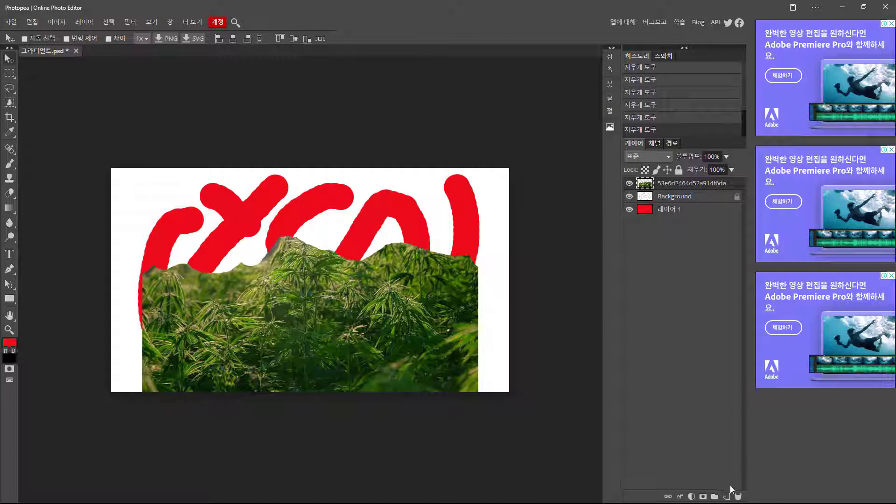
pyautogui.press('Delete')
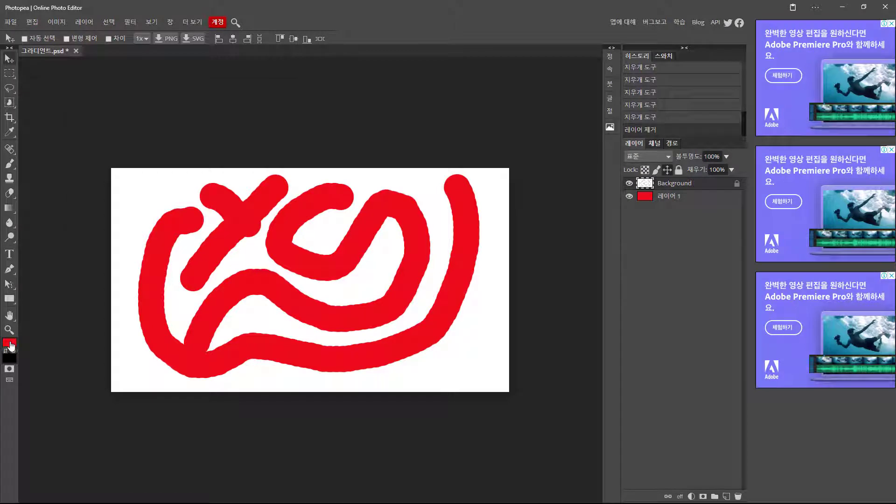
# - Set the foreground colour to blue 0c6fec and fill the Background layer with it
pyautogui.click(10, 344)
pyautogui.click(201, 155)
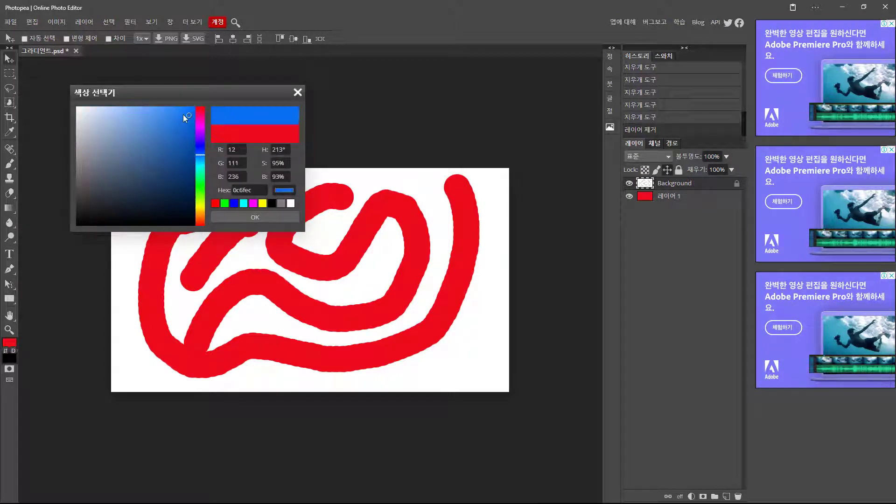
pyautogui.click(256, 218)
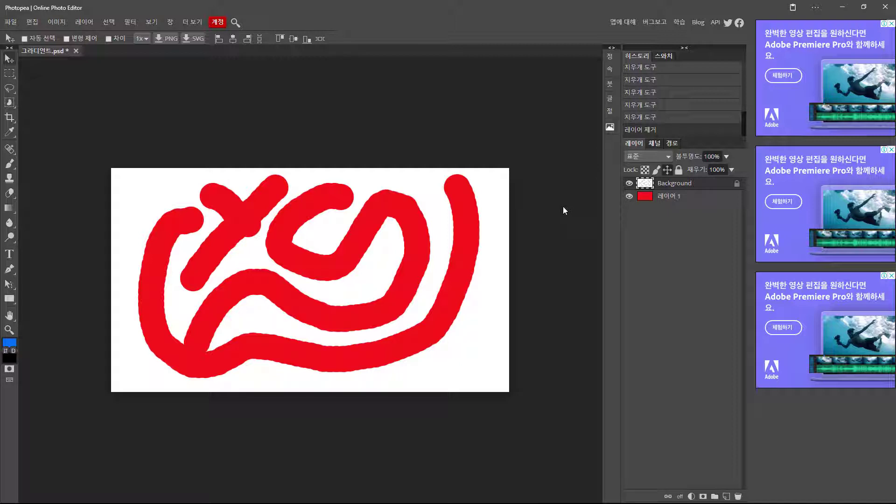
pyautogui.hotkey('alt', 'BackSpace')
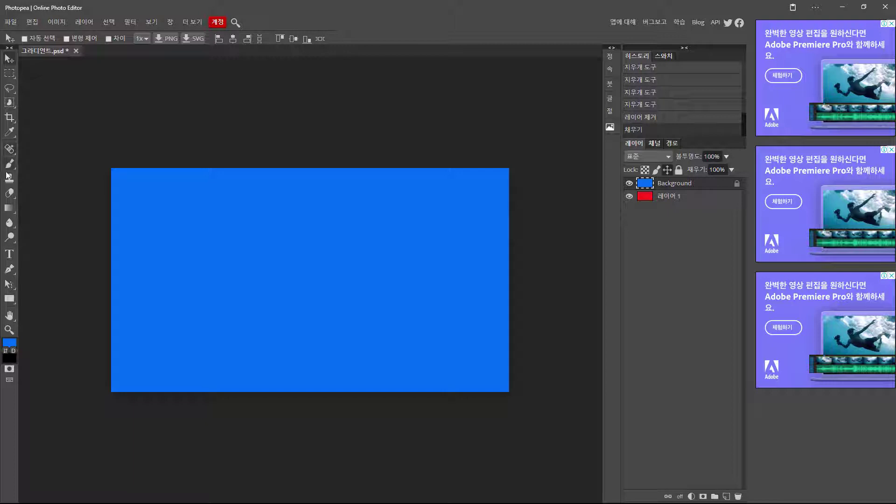
# - Try erasing a zigzag stroke in the upper-left corner of the blue Background layer, then undo it
pyautogui.click(12, 196)
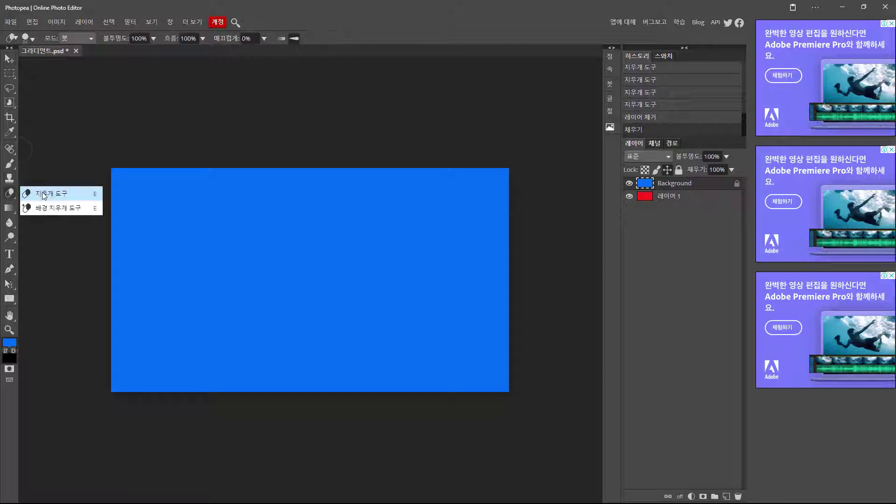
pyautogui.moveTo(119, 171)
pyautogui.mouseDown()
pyautogui.moveTo(115, 197)
pyautogui.moveTo(155, 200)
pyautogui.moveTo(154, 229)
pyautogui.moveTo(176, 246)
pyautogui.mouseUp()
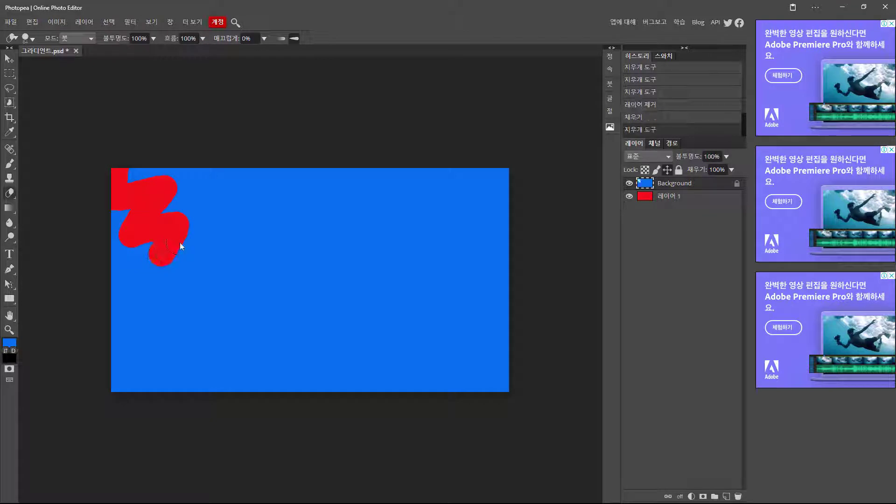
pyautogui.hotkey('ctrl', 'z')
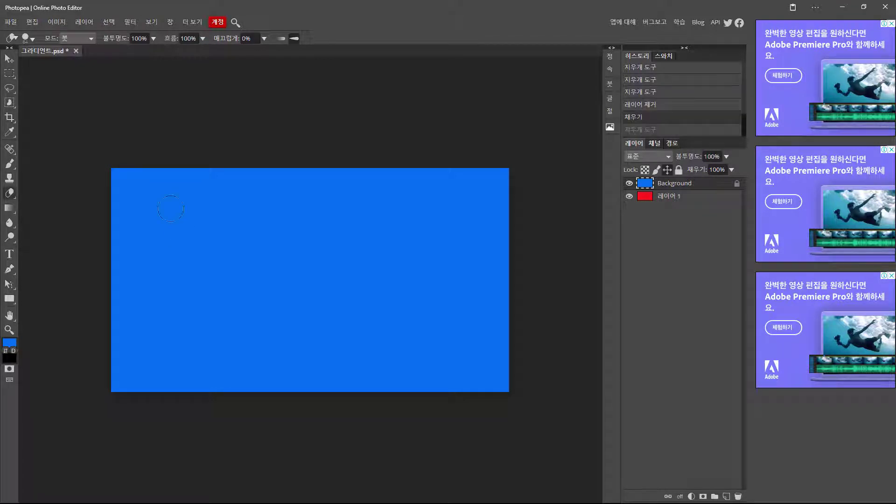
# - Try the Background Eraser with strokes over the left half of the blue Background layer, then undo them
pyautogui.rightClick(9, 192)
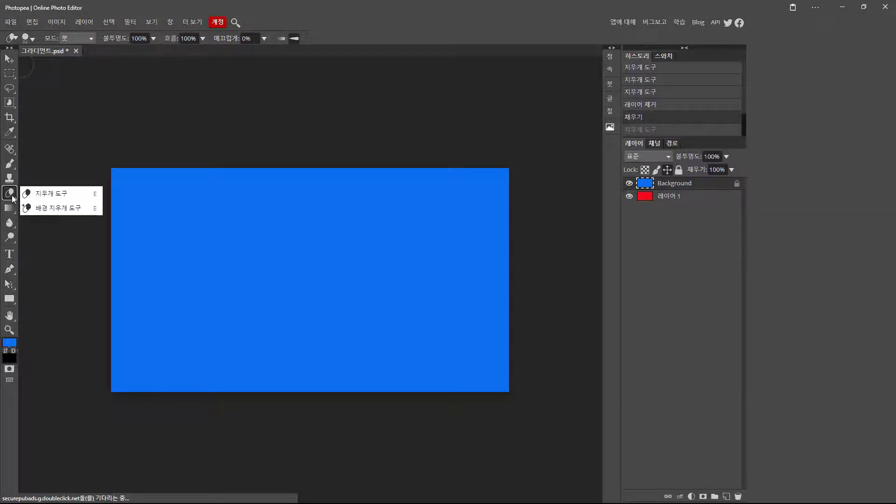
pyautogui.click(42, 209)
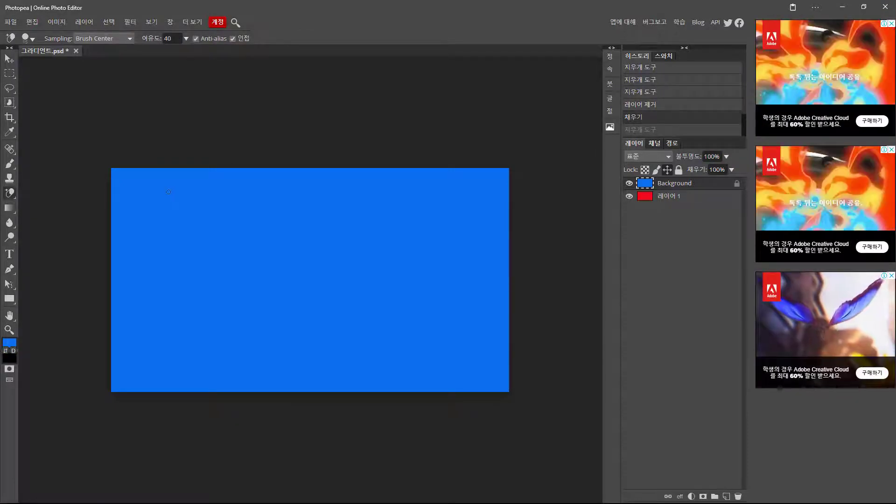
pyautogui.moveTo(167, 198); pyautogui.dragTo(205, 171)
pyautogui.moveTo(184, 233); pyautogui.dragTo(204, 221)
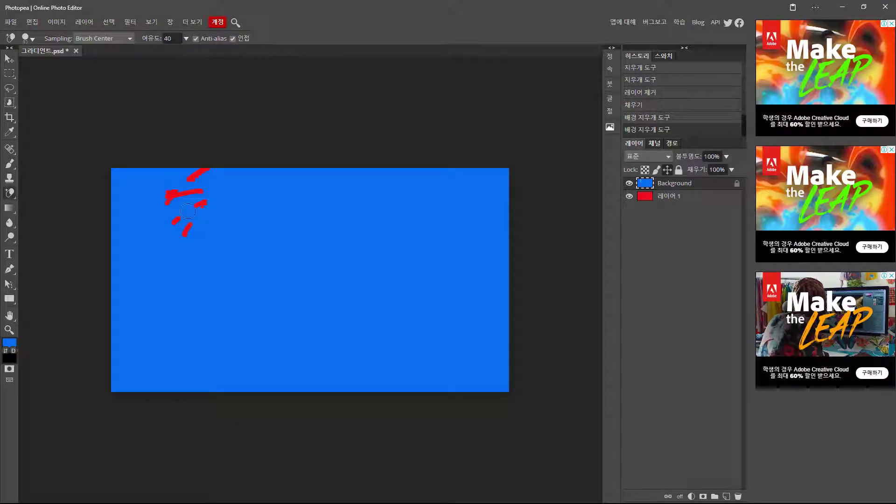
pyautogui.moveTo(204, 172)
pyautogui.mouseDown()
pyautogui.moveTo(128, 196)
pyautogui.moveTo(122, 183)
pyautogui.moveTo(149, 172)
pyautogui.moveTo(199, 194)
pyautogui.moveTo(177, 251)
pyautogui.moveTo(128, 225)
pyautogui.moveTo(133, 235)
pyautogui.moveTo(157, 219)
pyautogui.moveTo(135, 296)
pyautogui.moveTo(203, 232)
pyautogui.moveTo(254, 160)
pyautogui.moveTo(211, 212)
pyautogui.moveTo(200, 278)
pyautogui.moveTo(235, 202)
pyautogui.moveTo(172, 367)
pyautogui.moveTo(194, 172)
pyautogui.moveTo(135, 294)
pyautogui.moveTo(122, 213)
pyautogui.moveTo(128, 319)
pyautogui.moveTo(205, 293)
pyautogui.moveTo(163, 342)
pyautogui.moveTo(259, 252)
pyautogui.moveTo(231, 343)
pyautogui.moveTo(211, 280)
pyautogui.moveTo(228, 354)
pyautogui.moveTo(192, 232)
pyautogui.mouseUp()
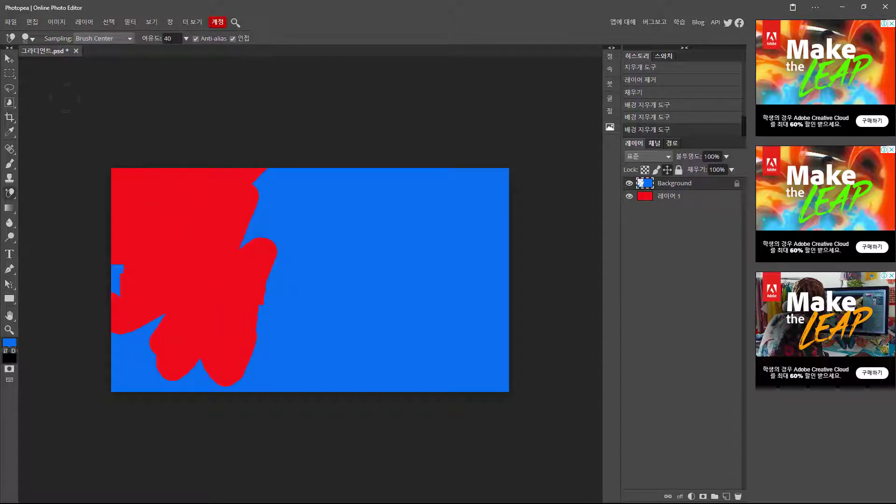
pyautogui.moveTo(194, 189)
pyautogui.mouseDown()
pyautogui.moveTo(297, 200)
pyautogui.moveTo(333, 180)
pyautogui.moveTo(167, 200)
pyautogui.mouseUp()
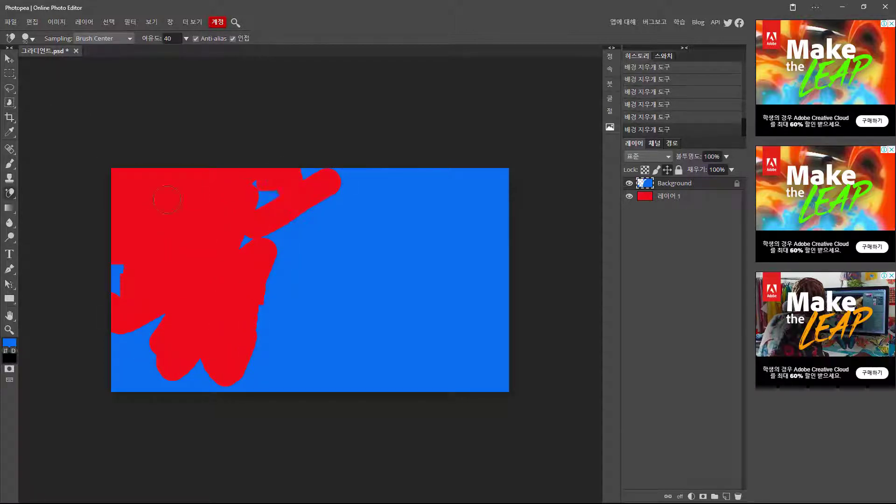
# - Place the windmill photo from the gallery into the document and rasterize its layer
pyautogui.click(13, 61)
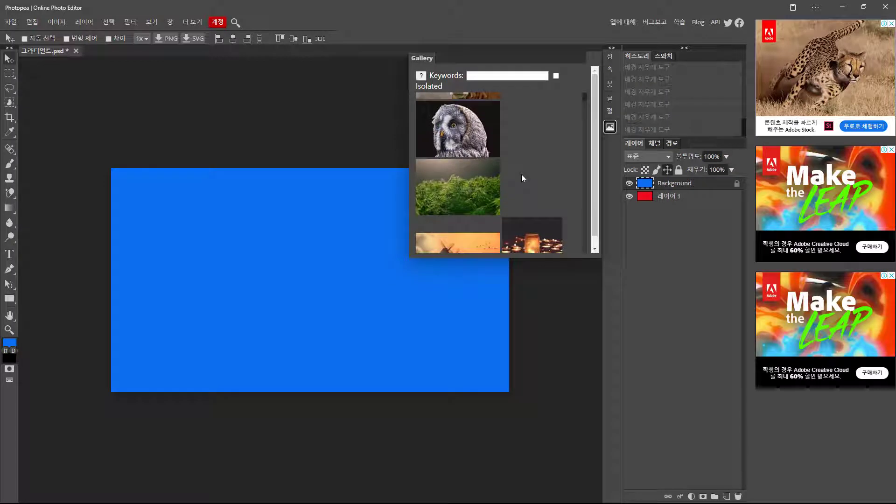
pyautogui.scroll(-2, 463, 213)
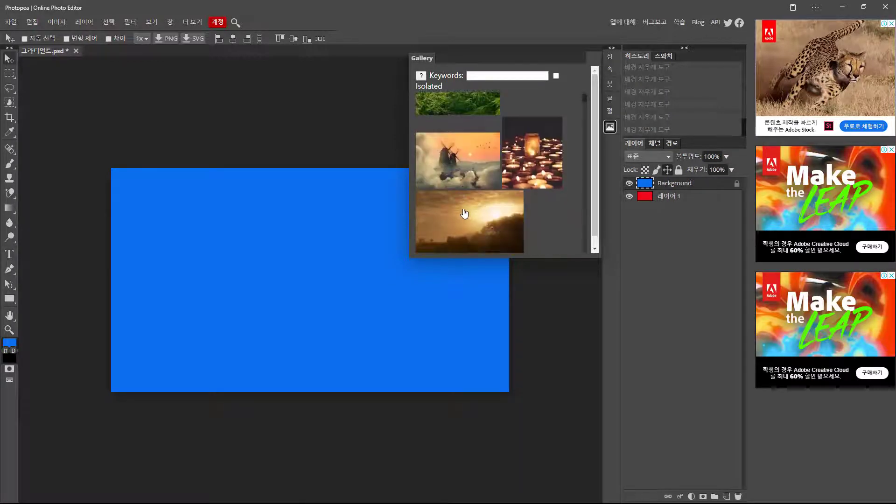
pyautogui.click(462, 175)
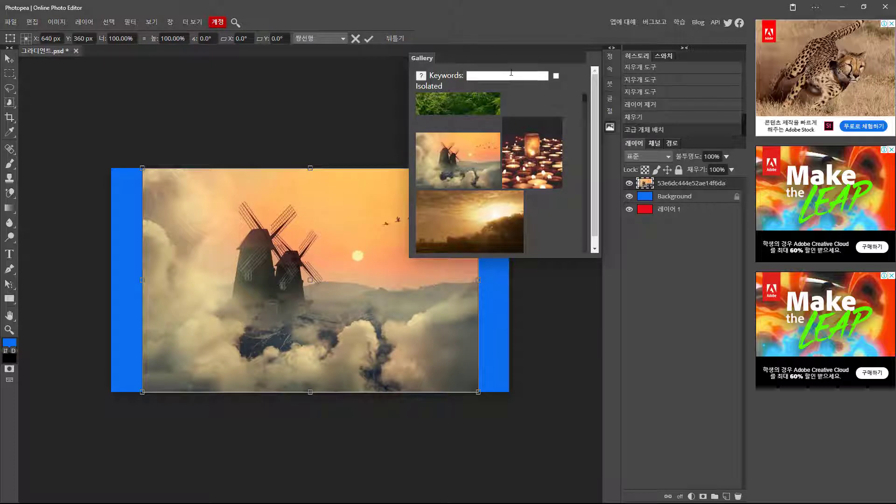
pyautogui.click(649, 184)
pyautogui.rightClick(649, 185)
pyautogui.click(669, 307)
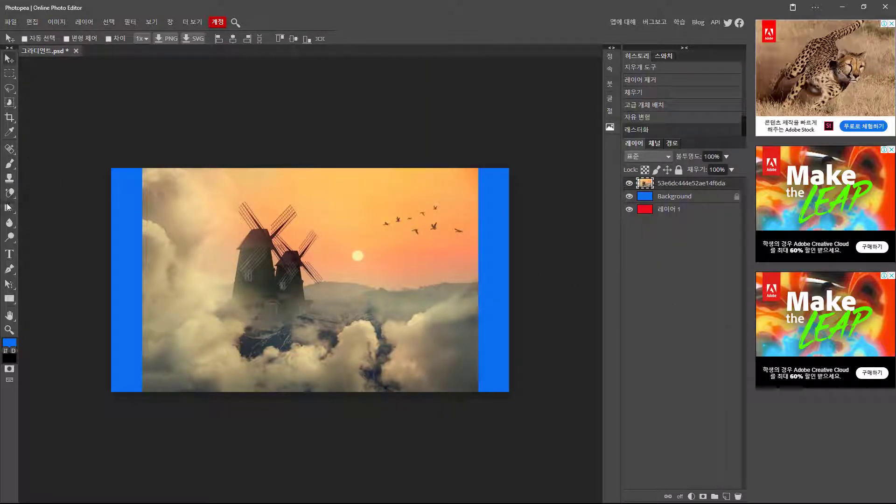
# - Erase the orange sky around the upper blades of both windmills with the Background Eraser
pyautogui.moveTo(13, 196); pyautogui.dragTo(35, 207)
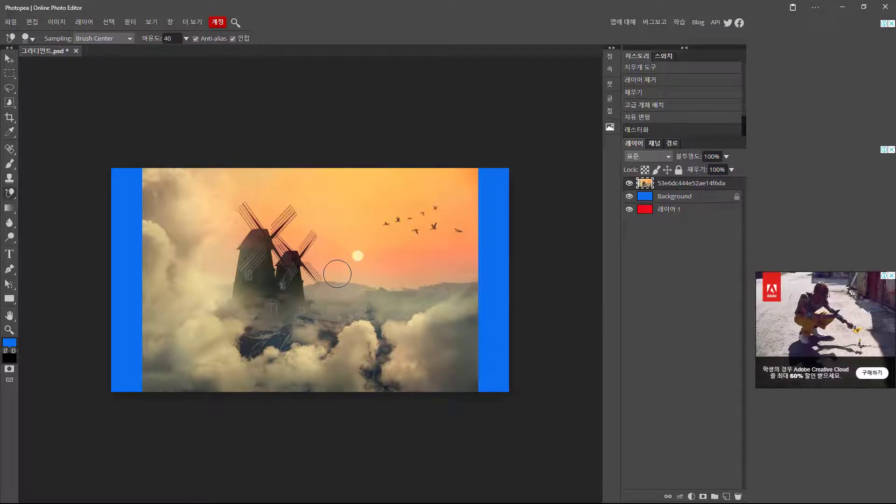
pyautogui.scroll(2, 335, 272)
pyautogui.moveTo(335, 272)
pyautogui.mouseDown()
pyautogui.moveTo(302, 235)
pyautogui.moveTo(329, 215)
pyautogui.moveTo(273, 151)
pyautogui.moveTo(259, 151)
pyautogui.moveTo(232, 186)
pyautogui.moveTo(199, 148)
pyautogui.mouseUp()
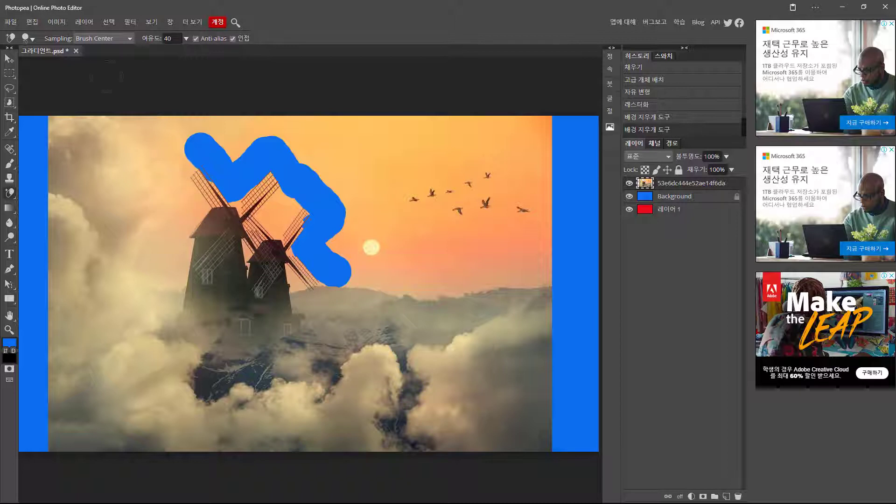
# - Set the Background Eraser brush hardness to 49%
pyautogui.click(32, 39)
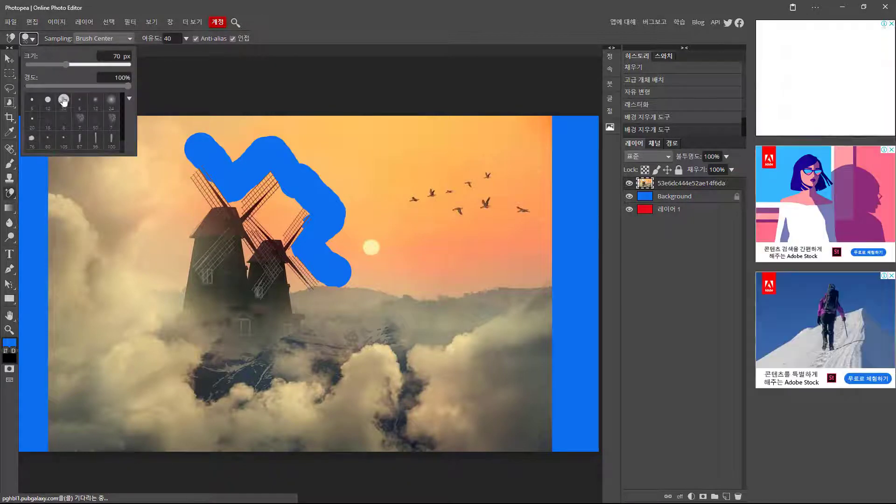
pyautogui.moveTo(82, 86); pyautogui.dragTo(126, 86)
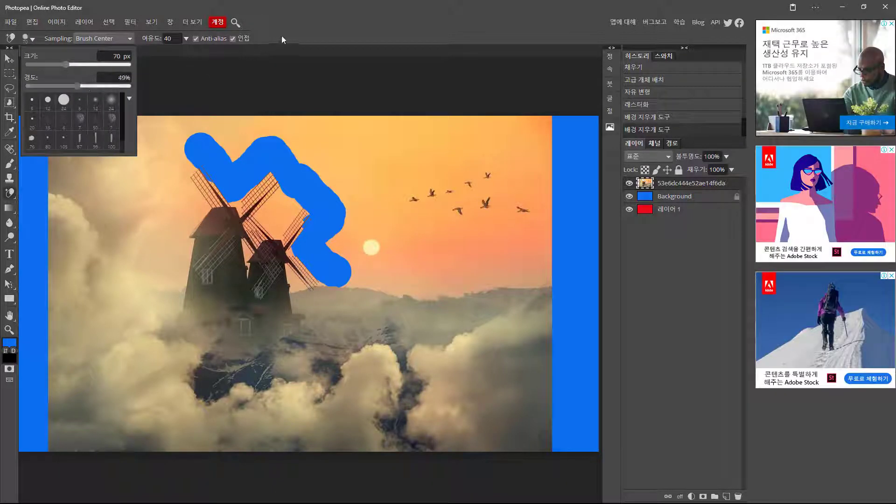
pyautogui.click(281, 36)
# - Try erasing the sky along the left windmill's left wall up to its blade with the softer brush, then undo the stroke
pyautogui.scroll(4, 230, 253)
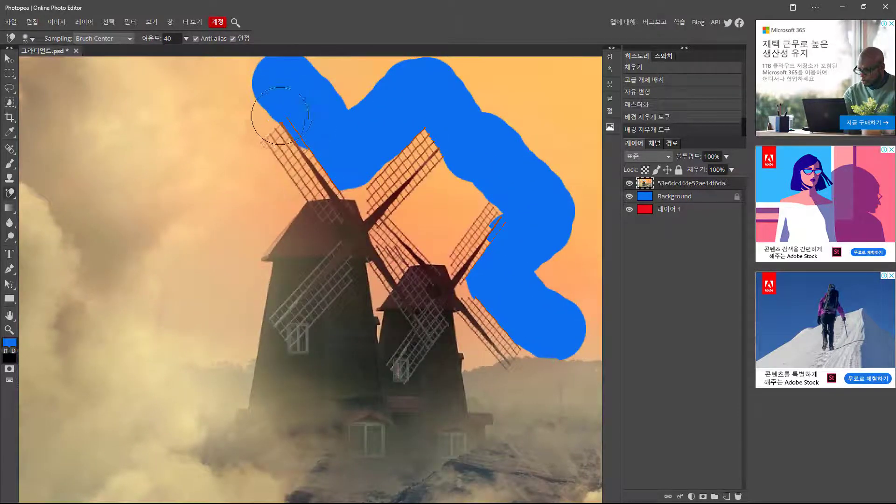
pyautogui.click(315, 182)
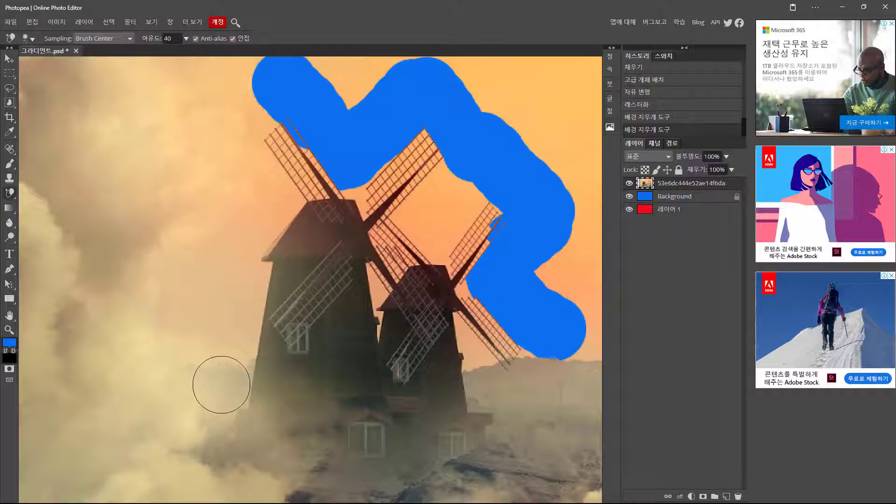
pyautogui.moveTo(224, 391)
pyautogui.mouseDown()
pyautogui.moveTo(253, 280)
pyautogui.moveTo(298, 186)
pyautogui.moveTo(259, 130)
pyautogui.mouseUp()
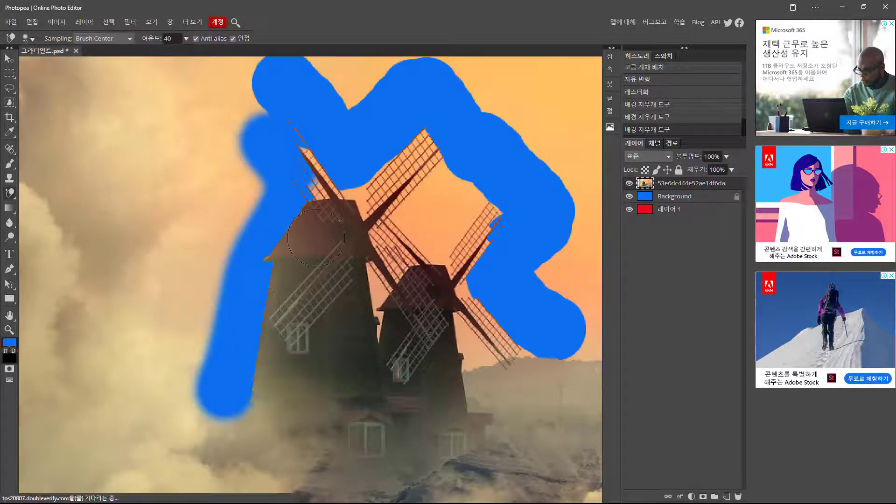
pyautogui.hotkey('ctrl', 'z')
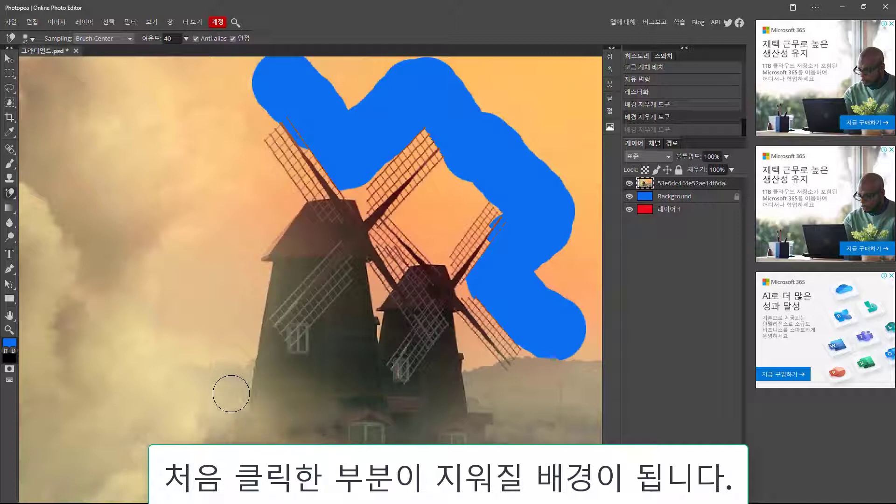
# - Try the regular Eraser tool along the left windmill's left wall for comparison, then undo the stroke
pyautogui.rightClick(10, 195)
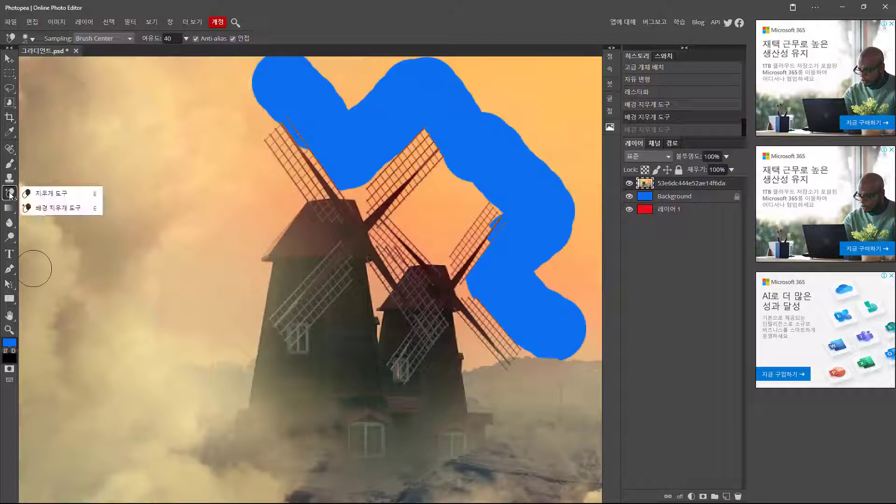
pyautogui.click(52, 193)
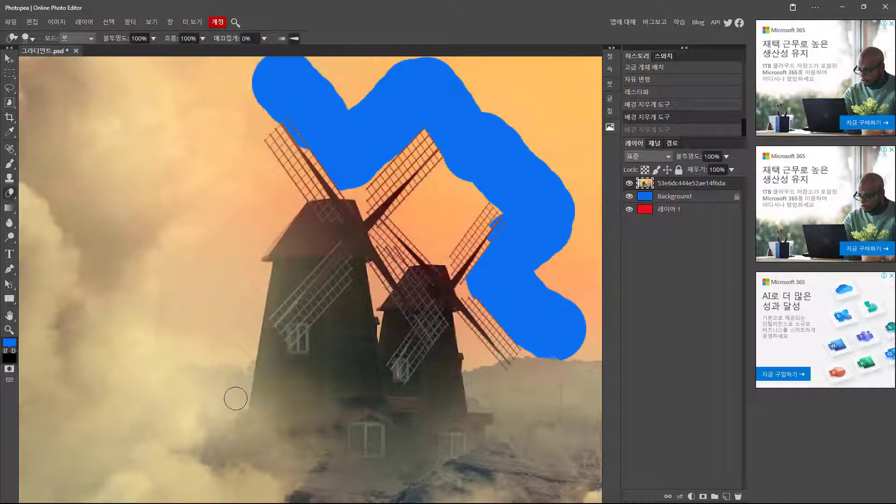
pyautogui.moveTo(236, 398)
pyautogui.mouseDown()
pyautogui.moveTo(260, 327)
pyautogui.moveTo(256, 284)
pyautogui.mouseUp()
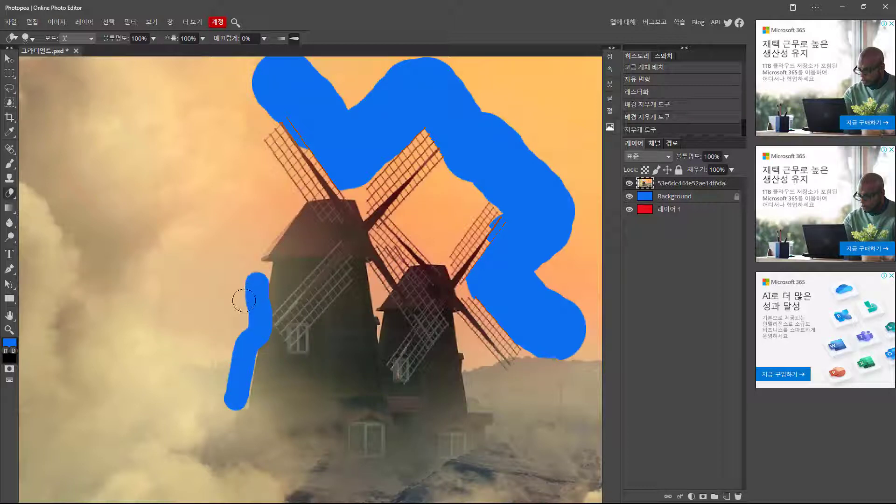
pyautogui.hotkey('ctrl', 'z')
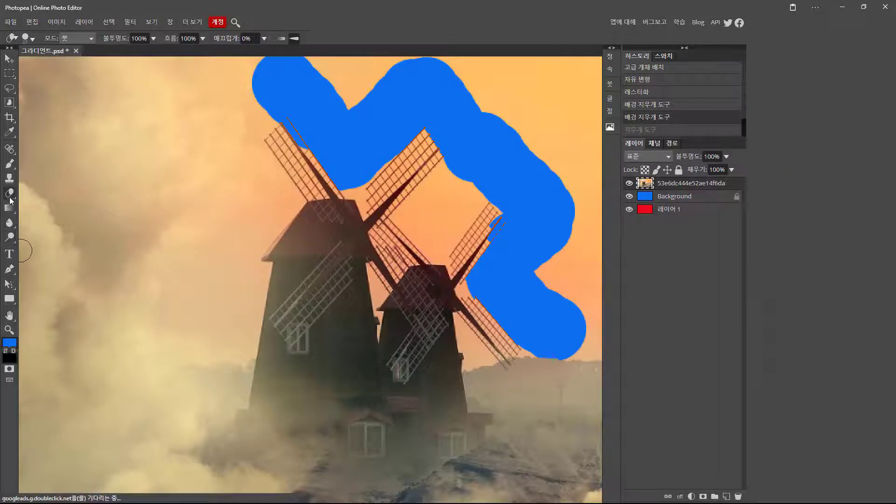
# - Return to the Background Eraser, try a short stroke beside the left windmill's lower wall, and undo it
pyautogui.rightClick(10, 200)
pyautogui.click(33, 208)
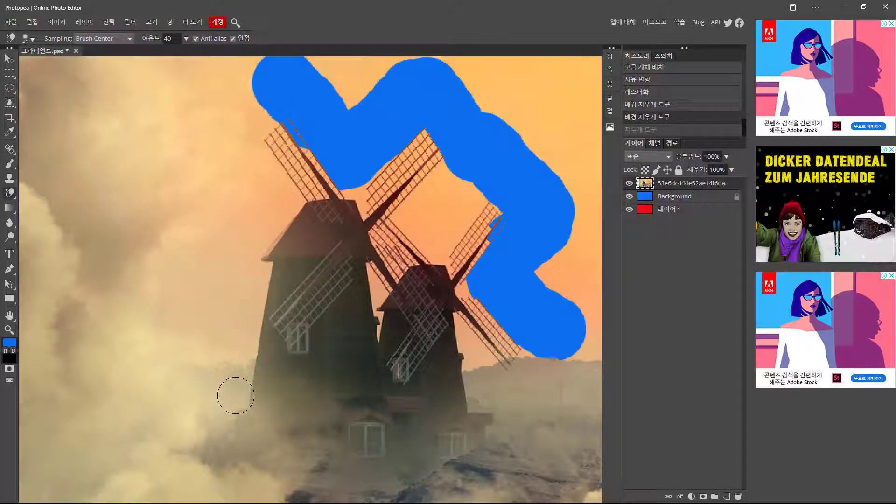
pyautogui.moveTo(242, 401); pyautogui.dragTo(251, 331)
pyautogui.hotkey('ctrl', 'z')
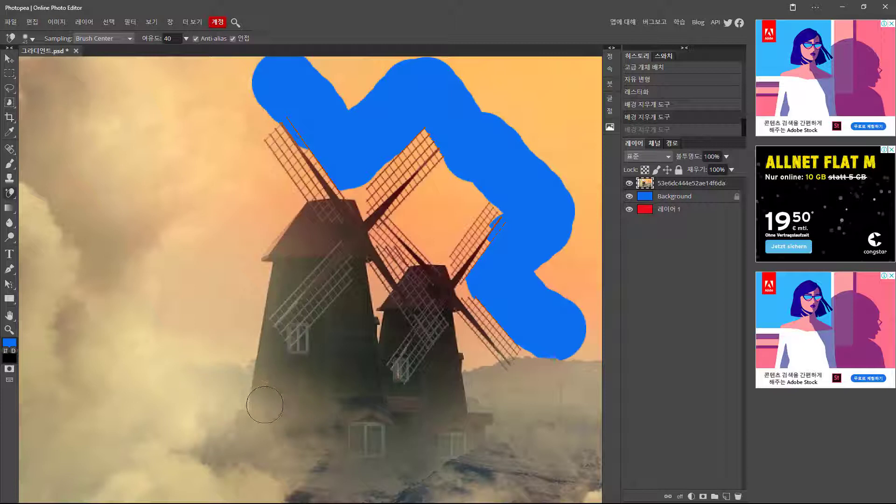
# - Try Background Eraser strokes starting on the left windmill's dark wall and upper-left blade, then undo all erasing back to the rasterized photo
pyautogui.moveTo(264, 405)
pyautogui.mouseDown()
pyautogui.moveTo(260, 382)
pyautogui.moveTo(292, 255)
pyautogui.moveTo(274, 245)
pyautogui.moveTo(316, 202)
pyautogui.mouseUp()
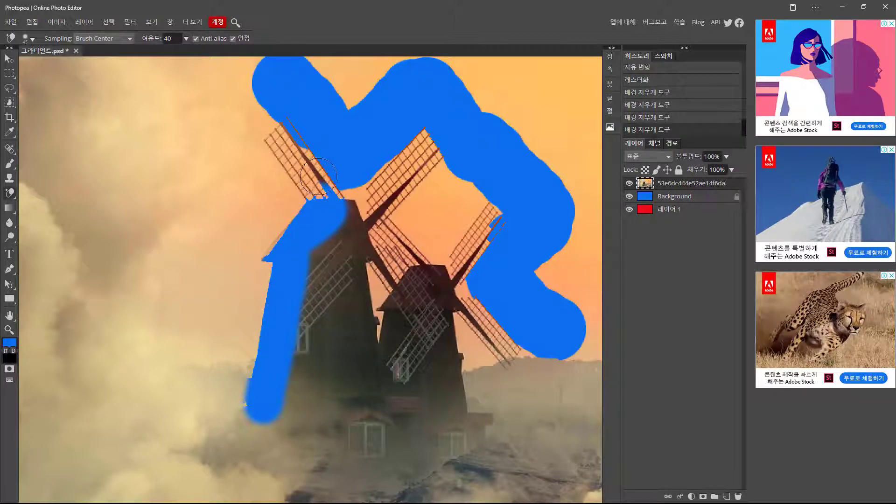
pyautogui.moveTo(321, 190); pyautogui.dragTo(278, 132)
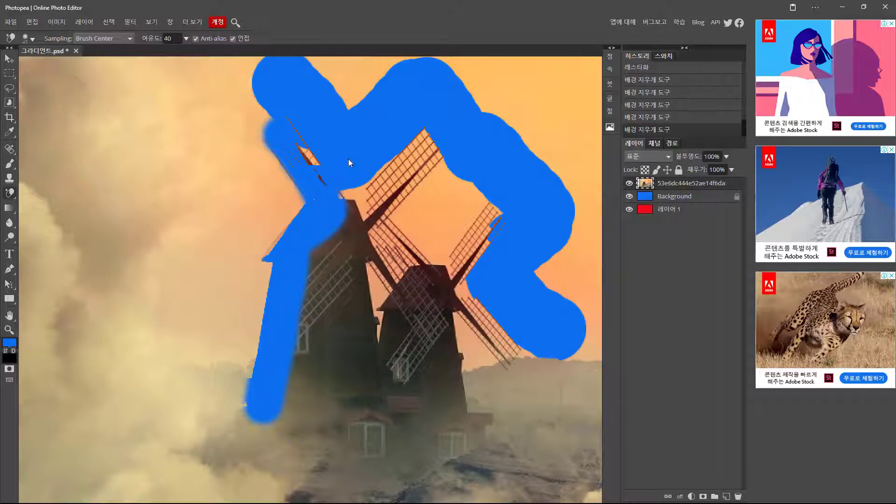
pyautogui.hotkey('ctrl', 'alt', 'z')
pyautogui.hotkey('ctrl', 'alt', 'z')
pyautogui.hotkey('ctrl', 'alt', 'z')
pyautogui.hotkey('ctrl', 'alt', 'z')
pyautogui.hotkey('ctrl', 'alt', 'z')
pyautogui.hotkey('ctrl', 'alt', 'z')
pyautogui.hotkey('ctrl', 'alt', 'z')
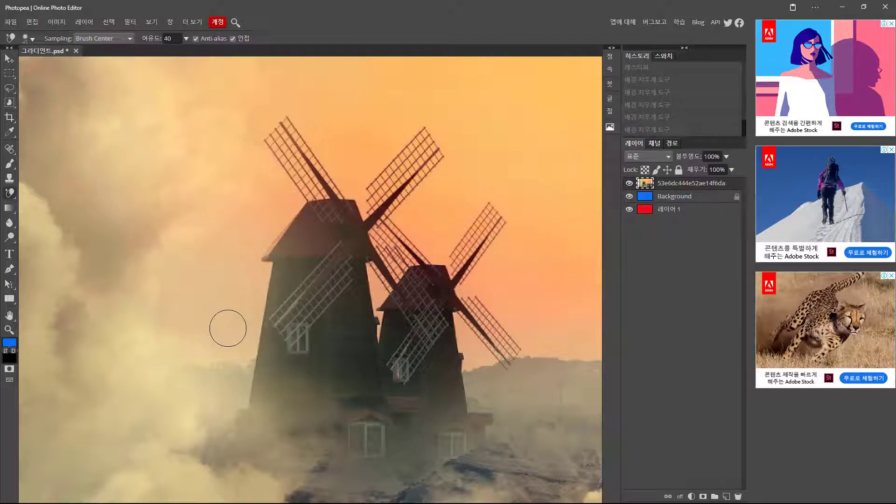
pyautogui.hotkey('ctrl', 'shift', 'z')
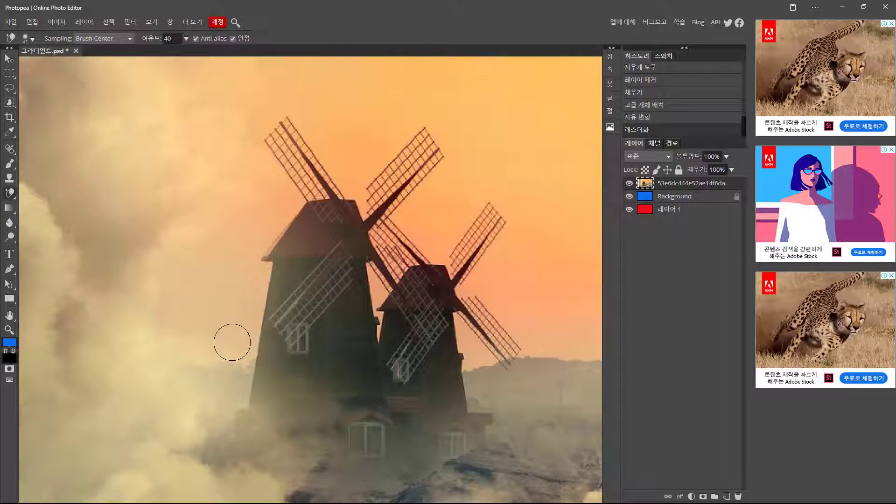
# - Erase the sky along the left windmill's left wall and roof edge, starting the stroke on the background colour
pyautogui.moveTo(232, 342); pyautogui.dragTo(265, 277)
pyautogui.moveTo(263, 268)
pyautogui.mouseDown()
pyautogui.moveTo(256, 249)
pyautogui.moveTo(292, 207)
pyautogui.moveTo(280, 221)
pyautogui.mouseUp()
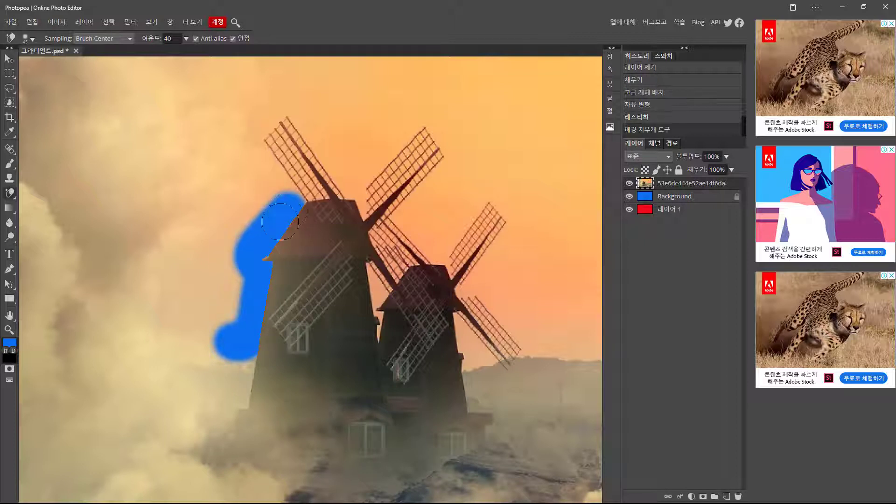
pyautogui.moveTo(232, 316)
pyautogui.mouseDown()
pyautogui.moveTo(239, 250)
pyautogui.moveTo(284, 296)
pyautogui.mouseUp()
# - Erase the background along the right windmill's right wall with the Background Eraser, undoing a first stroke that cuts across the tower
pyautogui.click(488, 397)
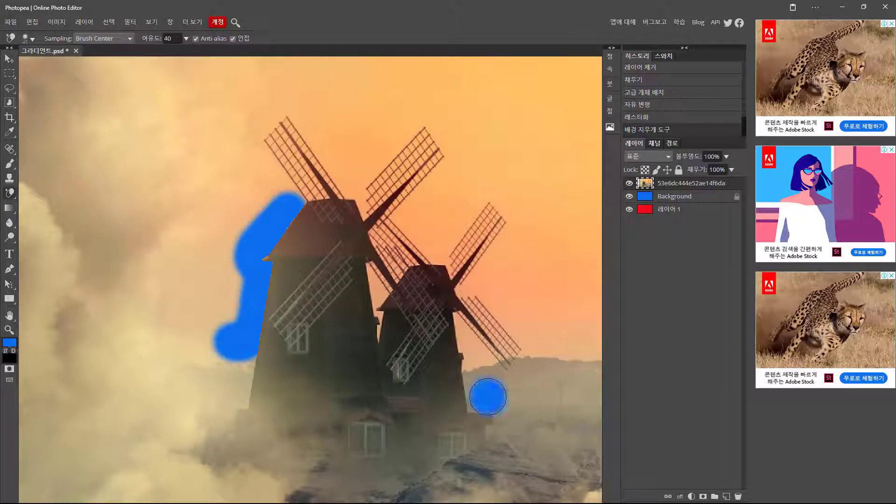
pyautogui.moveTo(483, 400)
pyautogui.mouseDown()
pyautogui.moveTo(470, 396)
pyautogui.moveTo(463, 372)
pyautogui.moveTo(382, 387)
pyautogui.mouseUp()
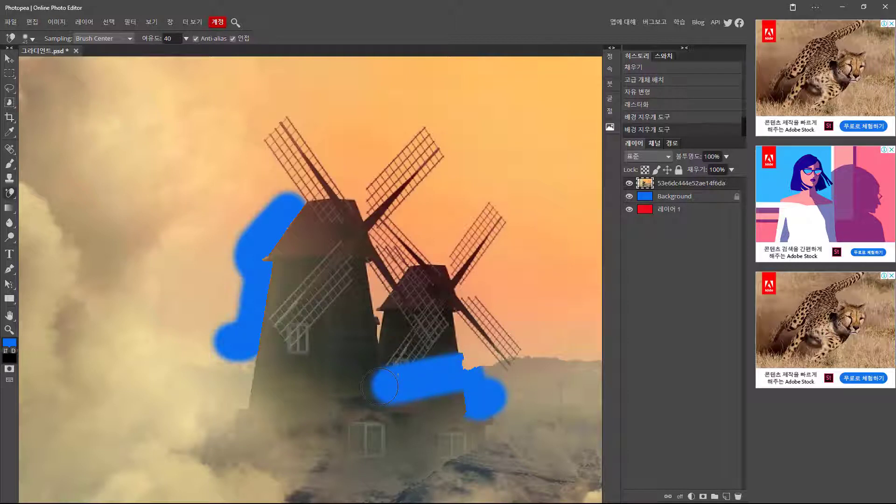
pyautogui.hotkey('ctrl', 'z')
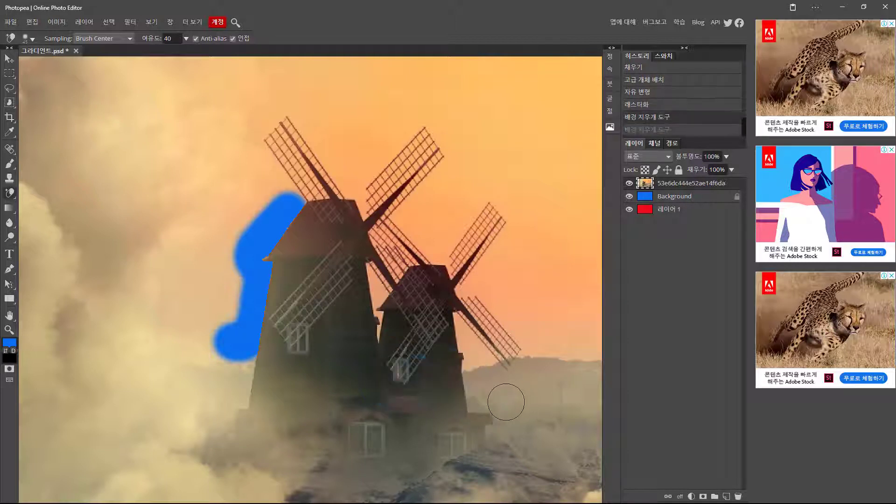
pyautogui.moveTo(499, 393)
pyautogui.mouseDown()
pyautogui.moveTo(475, 399)
pyautogui.moveTo(468, 322)
pyautogui.mouseUp()
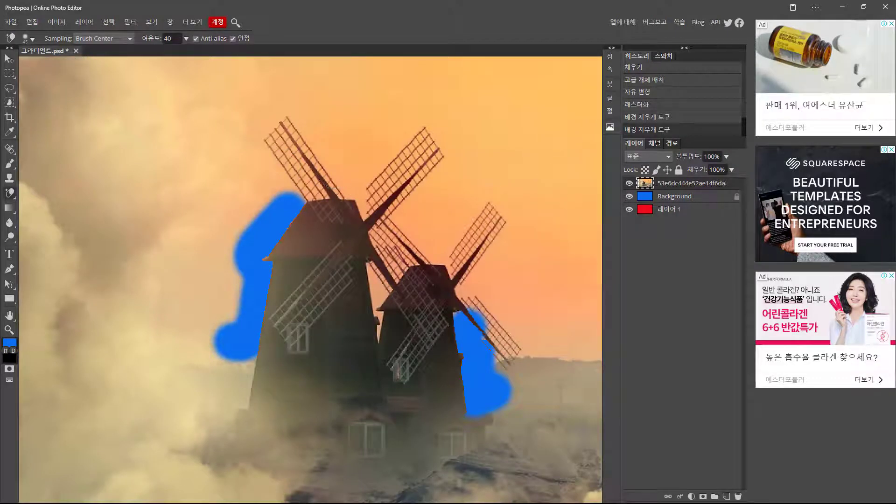
# - Delete the windmill photo layer, place the owl photo from the Gallery, and rasterize its layer
pyautogui.click(9, 58)
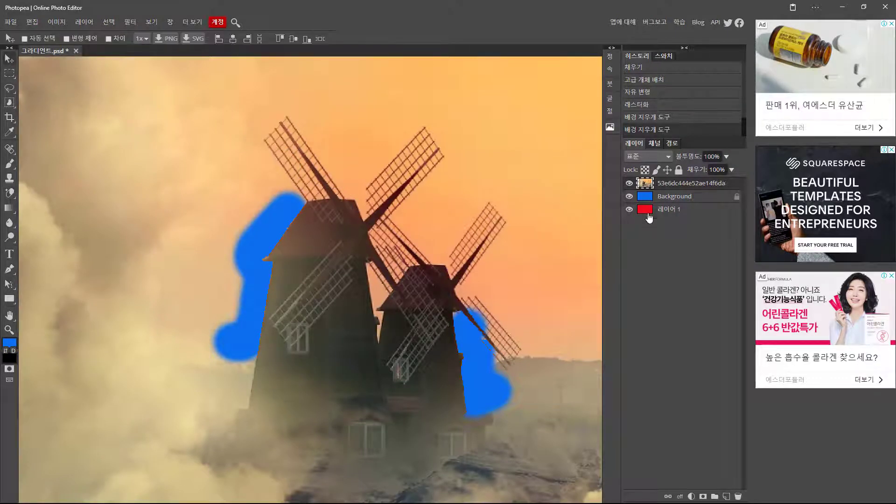
pyautogui.press('Delete')
pyautogui.click(610, 126)
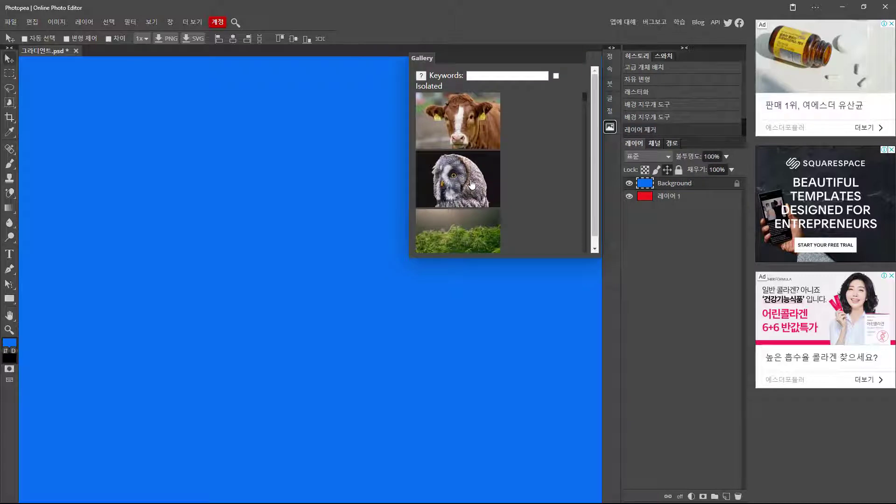
pyautogui.click(472, 184)
pyautogui.rightClick(650, 184)
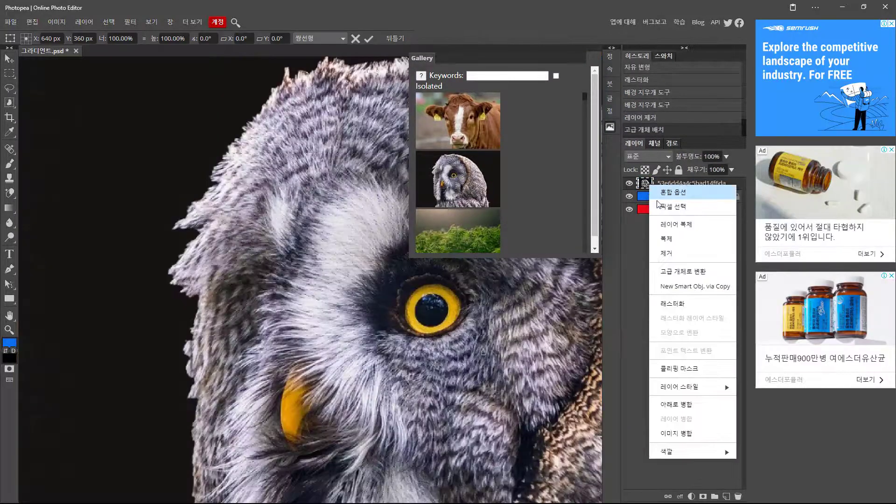
pyautogui.click(679, 302)
pyautogui.click(531, 49)
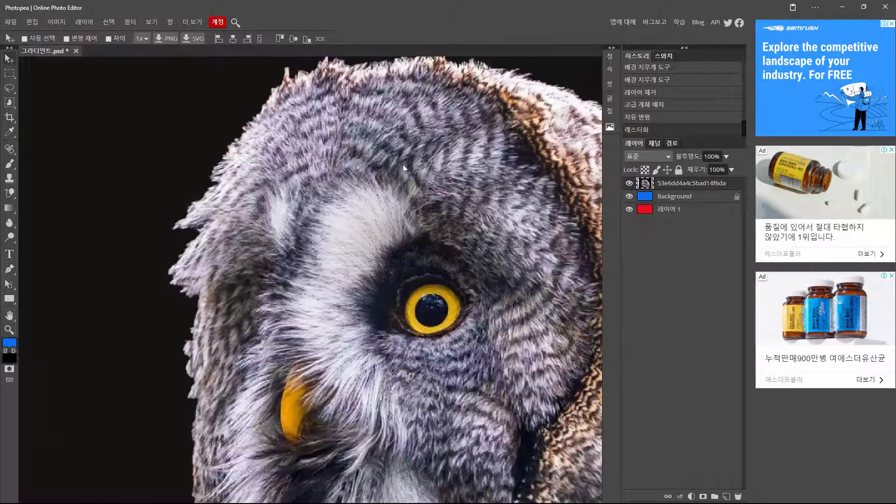
# - Erase a band of dark background around the owl's whole outline with the Background Eraser, undoing a first stroke that cuts across the chest
pyautogui.hotkey('ctrl', '0')
pyautogui.click(10, 196)
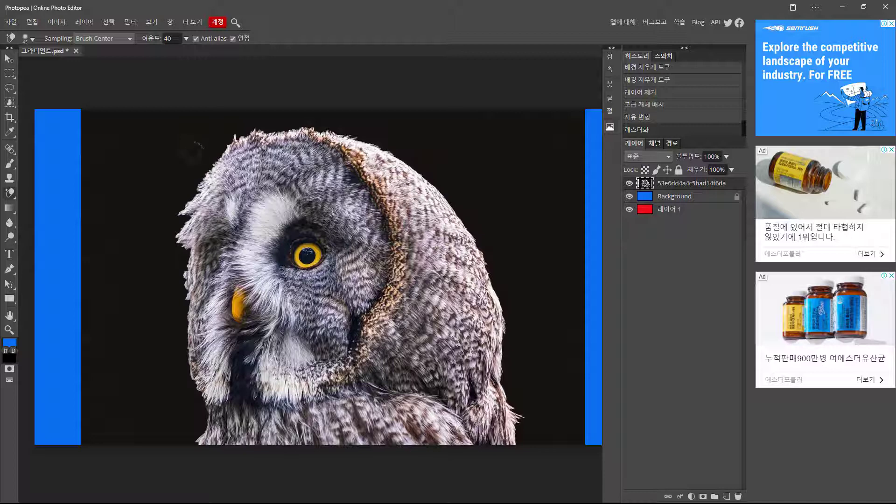
pyautogui.moveTo(194, 150)
pyautogui.mouseDown()
pyautogui.moveTo(174, 222)
pyautogui.moveTo(189, 219)
pyautogui.moveTo(176, 245)
pyautogui.moveTo(189, 354)
pyautogui.moveTo(305, 349)
pyautogui.mouseUp()
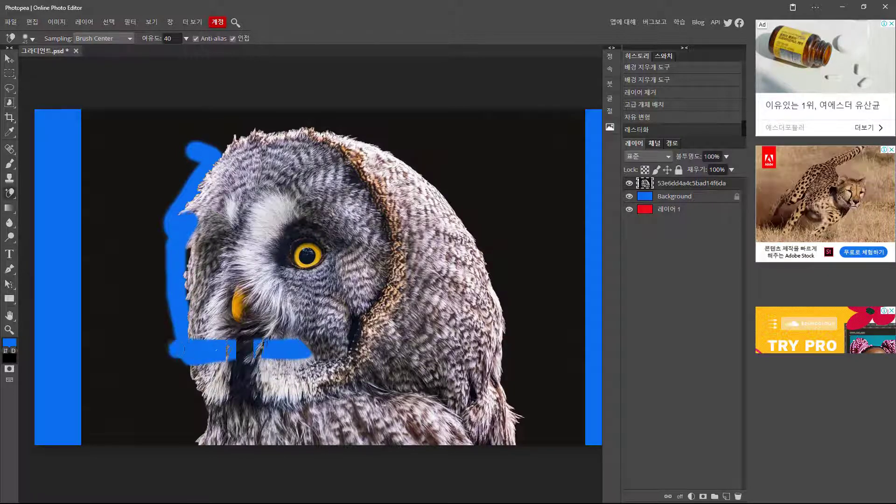
pyautogui.hotkey('ctrl', 'z')
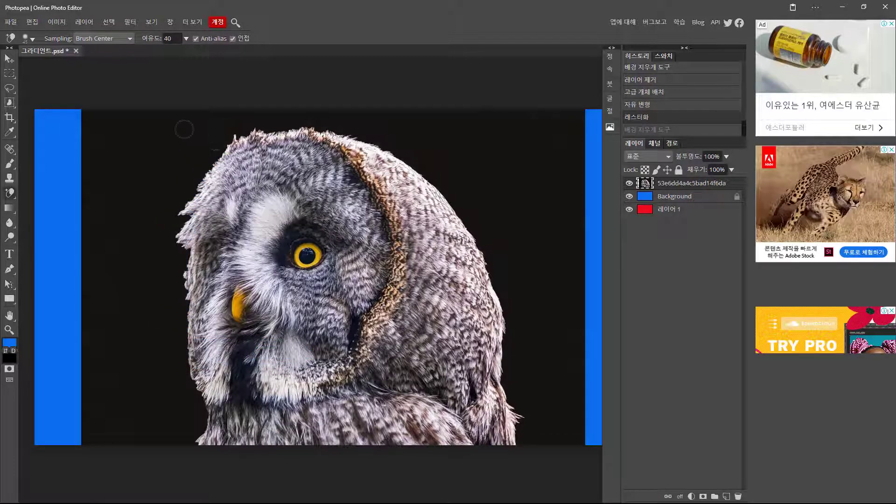
pyautogui.moveTo(211, 139)
pyautogui.mouseDown()
pyautogui.moveTo(172, 218)
pyautogui.moveTo(170, 247)
pyautogui.moveTo(183, 255)
pyautogui.moveTo(179, 353)
pyautogui.moveTo(200, 413)
pyautogui.moveTo(191, 441)
pyautogui.moveTo(161, 436)
pyautogui.mouseUp()
pyautogui.moveTo(424, 149)
pyautogui.mouseDown()
pyautogui.moveTo(299, 123)
pyautogui.moveTo(245, 127)
pyautogui.moveTo(216, 147)
pyautogui.mouseUp()
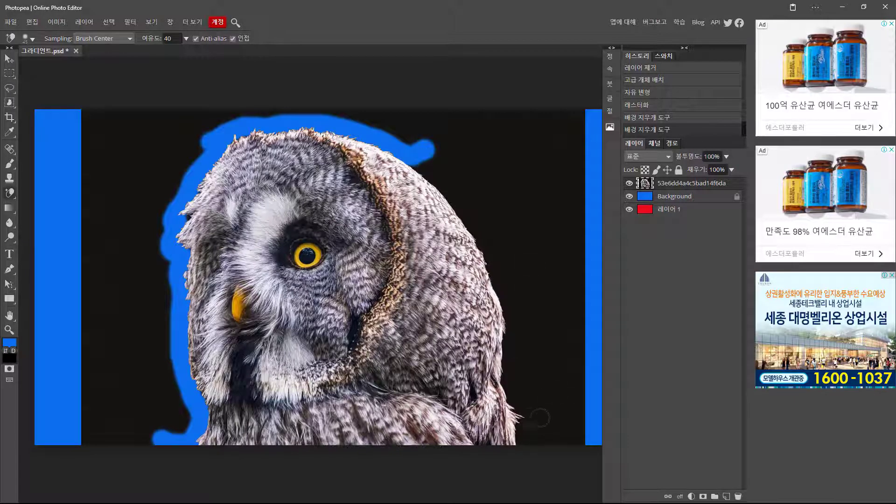
pyautogui.moveTo(560, 437)
pyautogui.mouseDown()
pyautogui.moveTo(523, 444)
pyautogui.moveTo(508, 388)
pyautogui.moveTo(510, 308)
pyautogui.moveTo(488, 247)
pyautogui.moveTo(408, 164)
pyautogui.mouseUp()
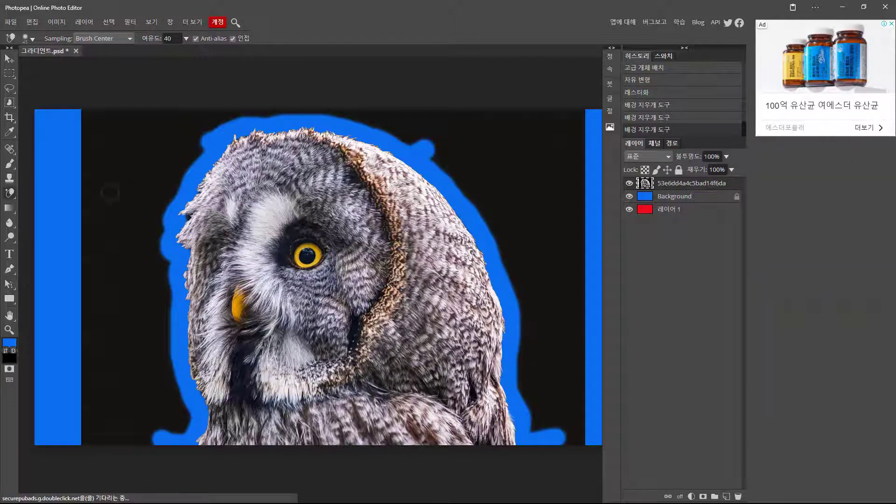
# - Delete rectangular areas of the dark background along the photo's left side and in its upper-right corner, then clear the selection
pyautogui.click(9, 73)
pyautogui.moveTo(51, 110); pyautogui.dragTo(169, 445)
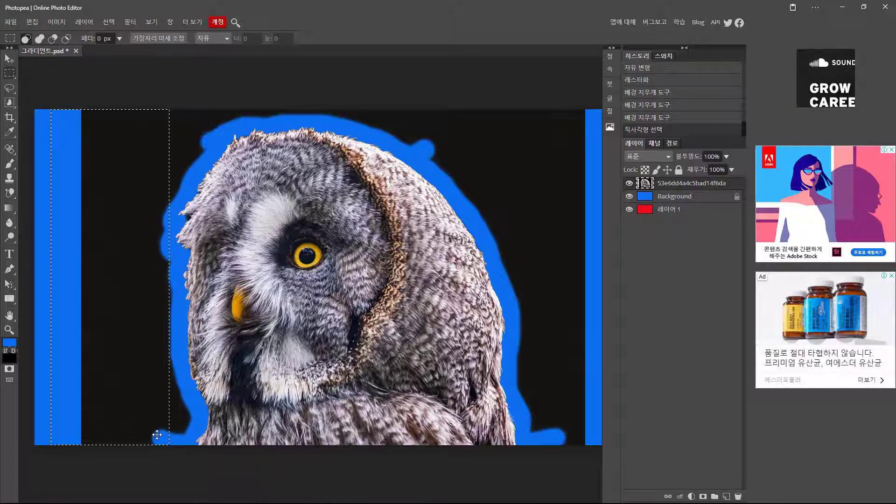
pyautogui.press('Delete')
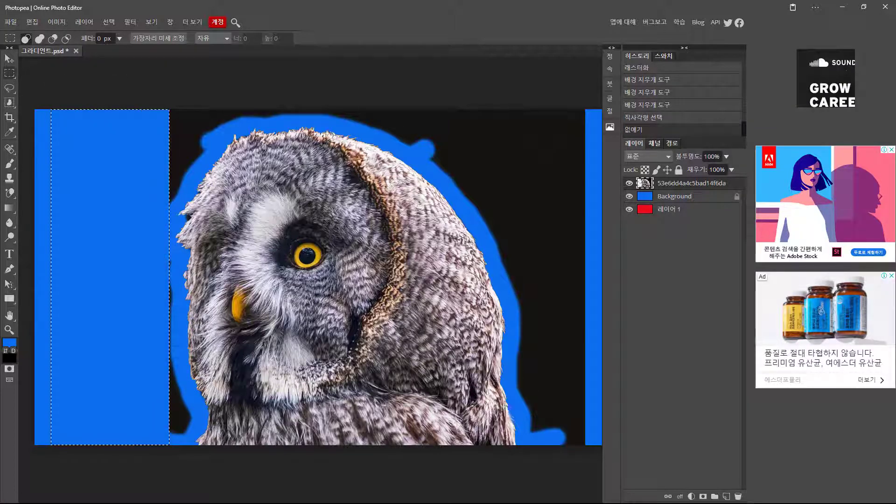
pyautogui.moveTo(496, 110); pyautogui.dragTo(501, 258)
pyautogui.press('Delete')
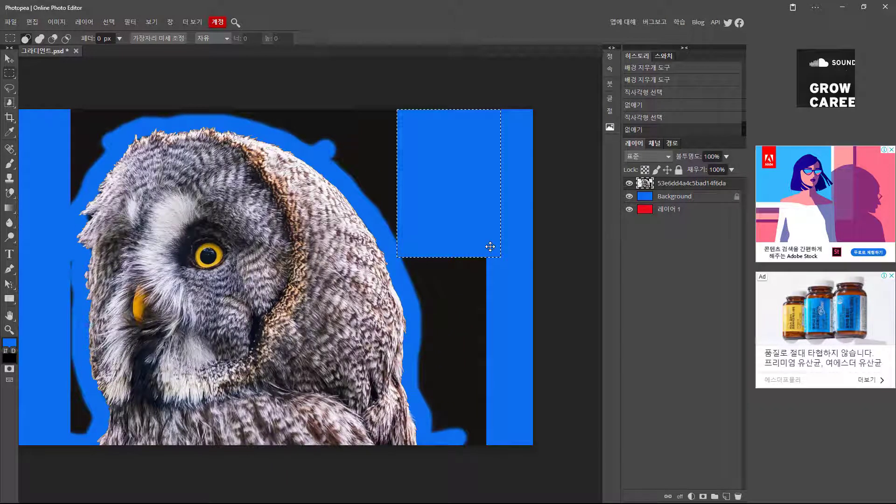
pyautogui.hotkey('ctrl', 'd')
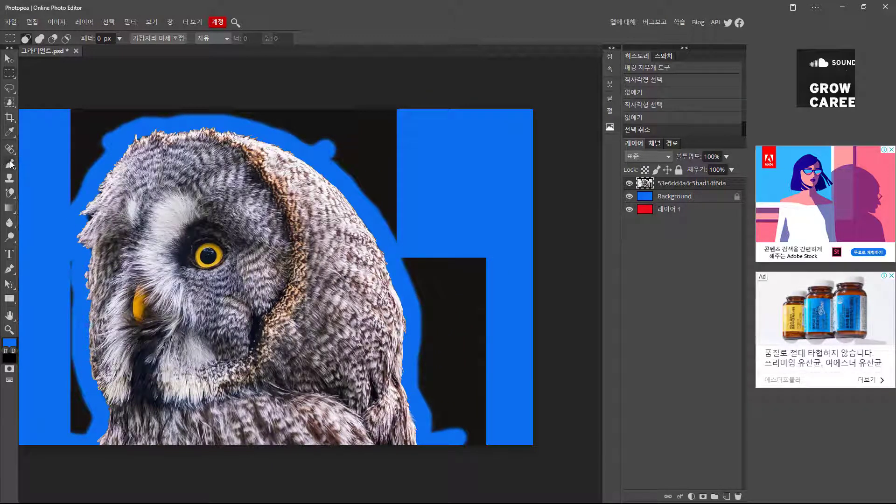
# - Erase the remaining dark background to the lower right of the owl with the Background Eraser
pyautogui.rightClick(10, 164)
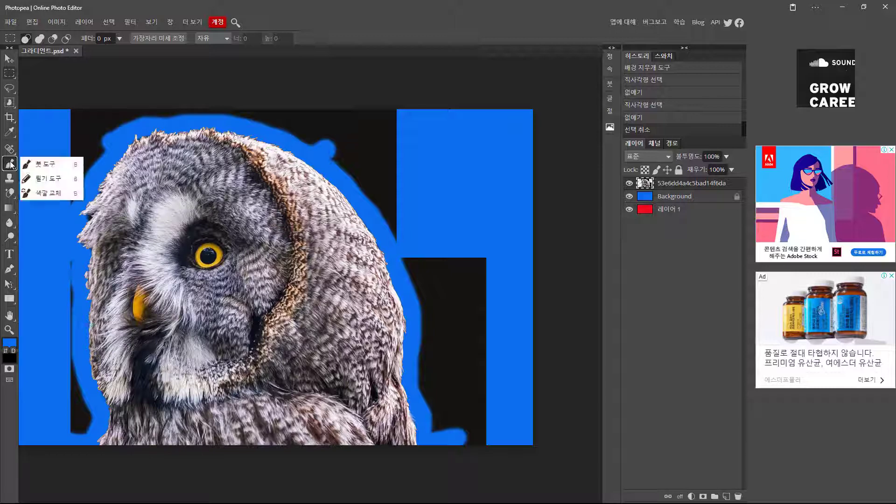
pyautogui.rightClick(9, 193)
pyautogui.click(42, 209)
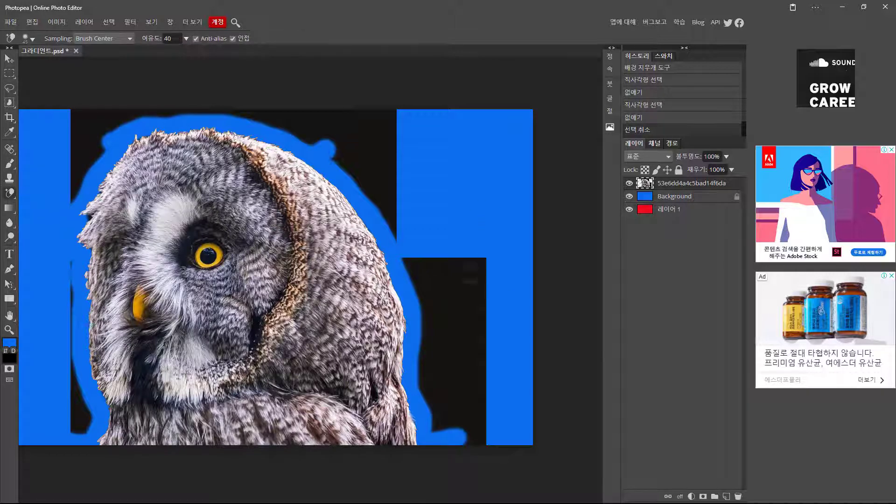
pyautogui.moveTo(401, 259)
pyautogui.mouseDown()
pyautogui.moveTo(425, 323)
pyautogui.moveTo(432, 423)
pyautogui.moveTo(441, 439)
pyautogui.moveTo(461, 402)
pyautogui.moveTo(465, 440)
pyautogui.moveTo(478, 451)
pyautogui.moveTo(494, 415)
pyautogui.moveTo(481, 323)
pyautogui.moveTo(482, 242)
pyautogui.moveTo(467, 358)
pyautogui.moveTo(472, 393)
pyautogui.moveTo(493, 229)
pyautogui.moveTo(411, 257)
pyautogui.mouseUp()
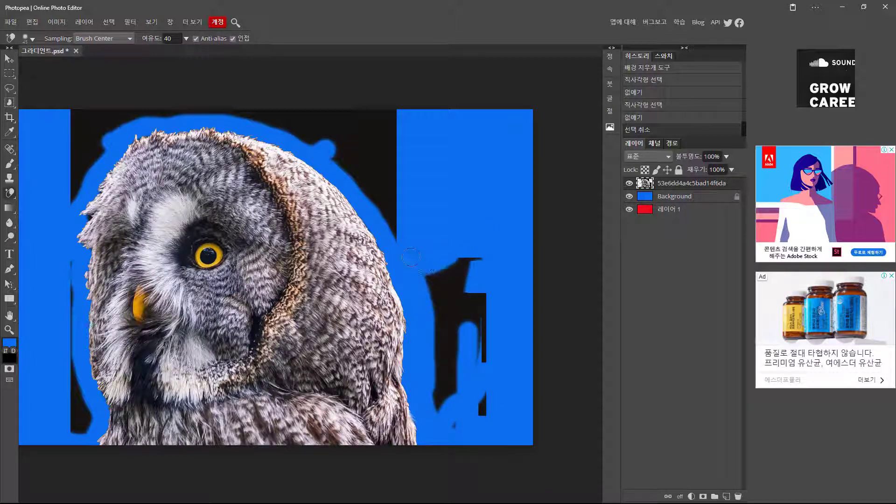
pyautogui.moveTo(486, 261)
pyautogui.mouseDown()
pyautogui.moveTo(472, 324)
pyautogui.moveTo(488, 286)
pyautogui.moveTo(475, 356)
pyautogui.mouseUp()
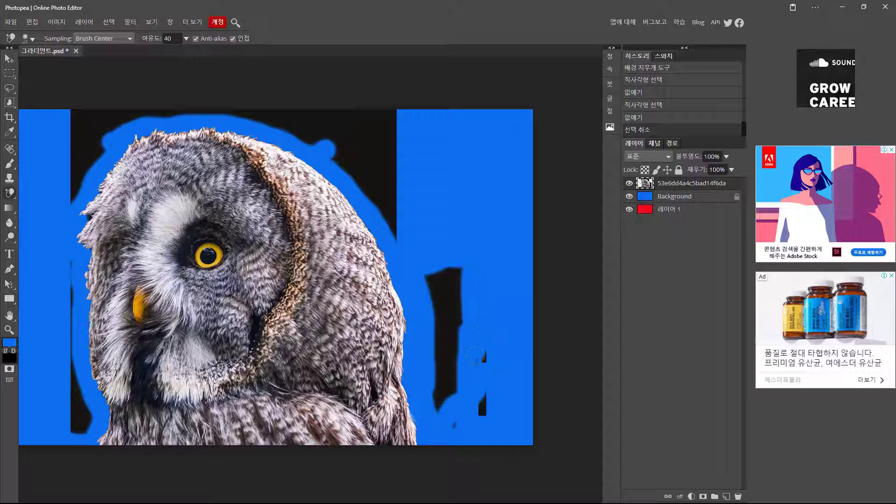
pyautogui.moveTo(440, 426)
pyautogui.mouseDown()
pyautogui.moveTo(458, 360)
pyautogui.moveTo(464, 265)
pyautogui.moveTo(430, 277)
pyautogui.moveTo(435, 400)
pyautogui.moveTo(458, 272)
pyautogui.mouseUp()
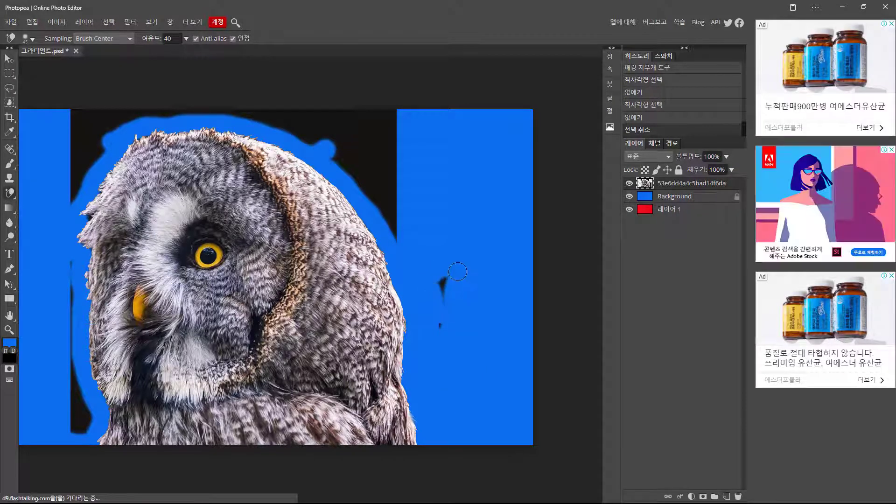
pyautogui.moveTo(438, 345); pyautogui.dragTo(441, 282)
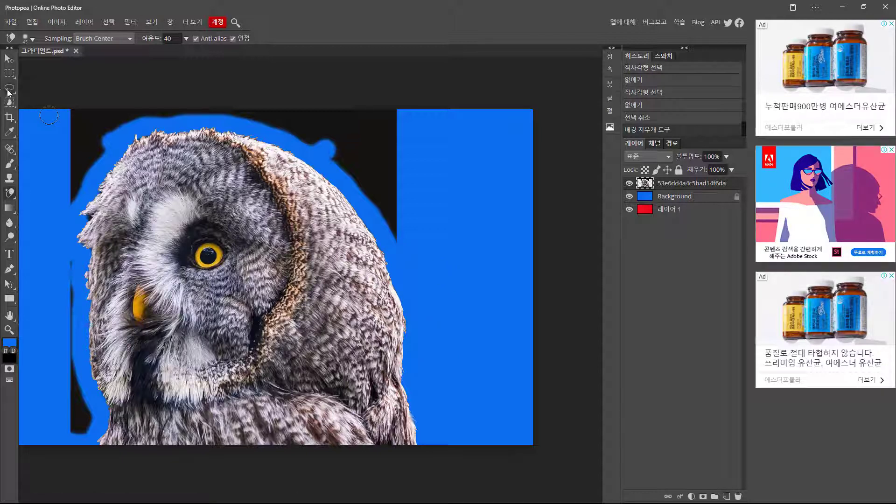
# - Select the dark area above the owl's right side with the freehand Lasso and delete it
pyautogui.rightClick(8, 91)
pyautogui.click(30, 89)
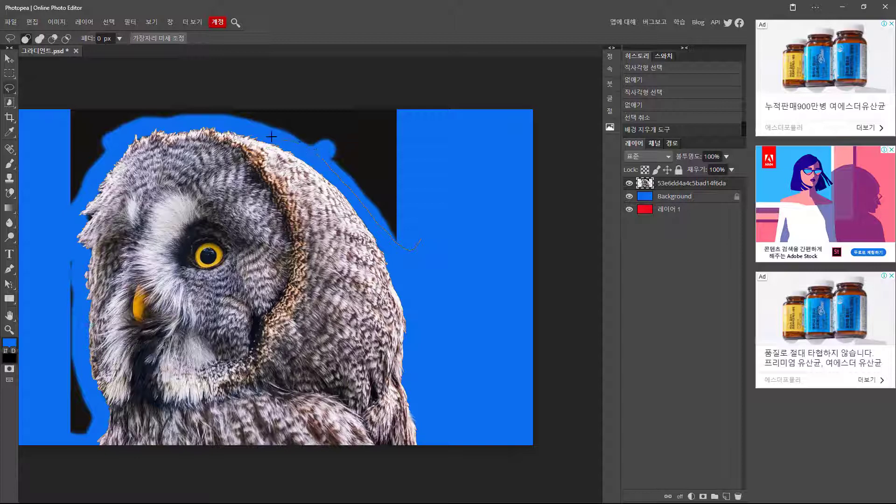
pyautogui.moveTo(271, 137)
pyautogui.mouseDown()
pyautogui.moveTo(359, 73)
pyautogui.moveTo(438, 164)
pyautogui.moveTo(410, 249)
pyautogui.mouseUp()
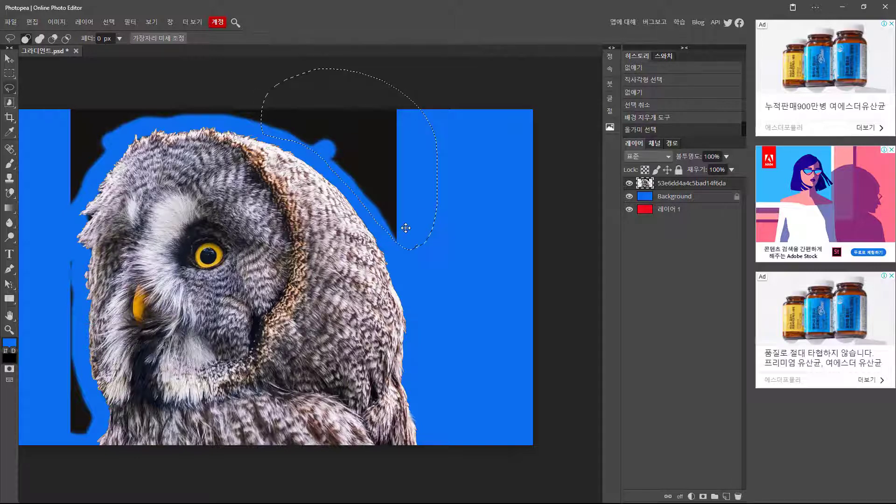
pyautogui.press('Delete')
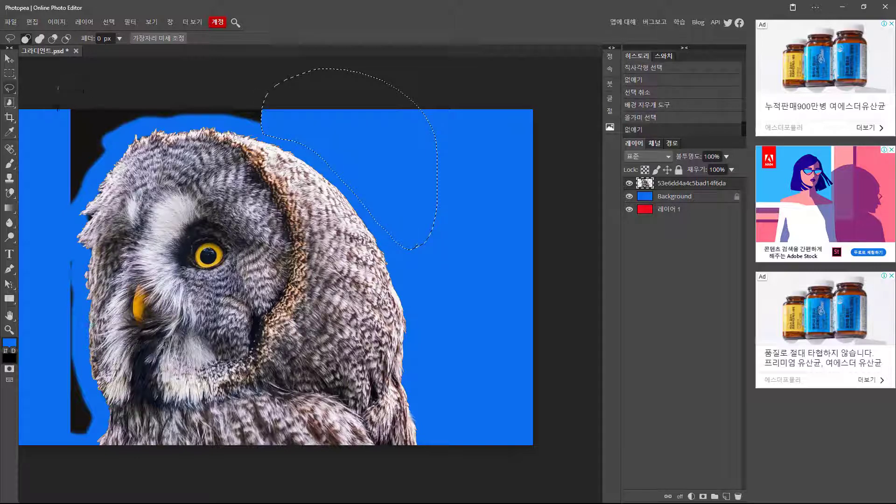
# - Lasso the dark area above and to the upper left of the owl's head, delete it, and deselect
pyautogui.moveTo(51, 208)
pyautogui.mouseDown()
pyautogui.moveTo(68, 234)
pyautogui.moveTo(117, 143)
pyautogui.mouseUp()
pyautogui.moveTo(273, 84)
pyautogui.mouseDown()
pyautogui.moveTo(123, 55)
pyautogui.moveTo(59, 85)
pyautogui.mouseUp()
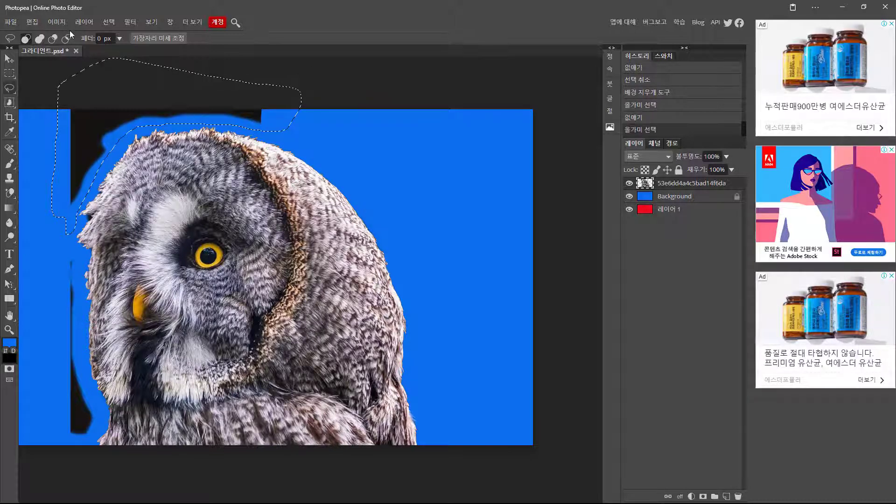
pyautogui.press('Delete')
pyautogui.hotkey('ctrl', 'd')
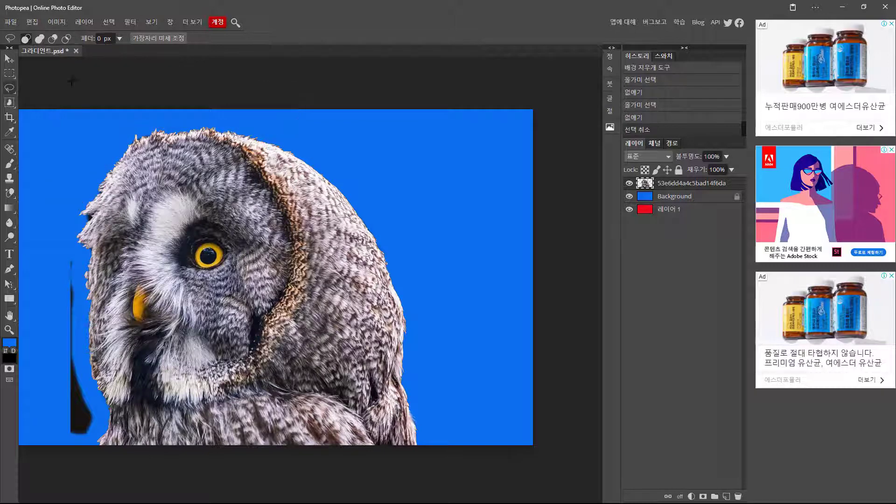
# - Lasso the dark sliver beside the owl's lower left edge, delete it, and clear the selection
pyautogui.hscroll(-3, 180, 198)
pyautogui.scroll(-2, 216, 170)
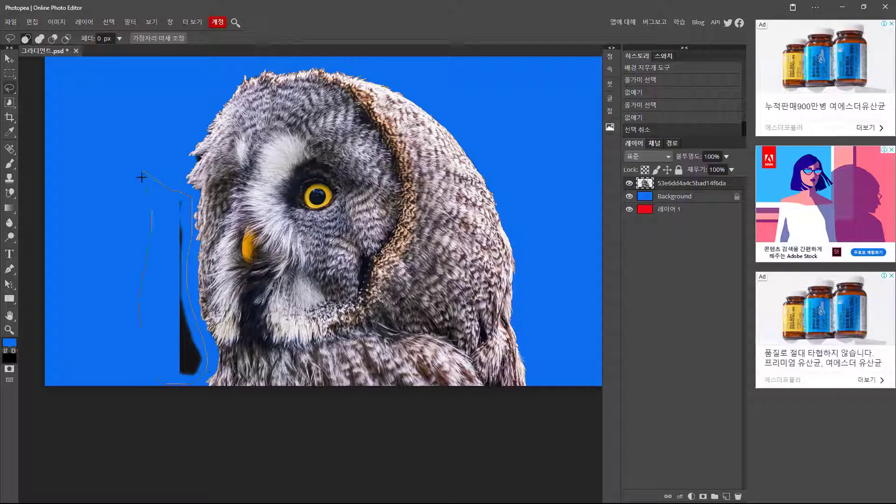
pyautogui.moveTo(142, 178); pyautogui.dragTo(142, 171)
pyautogui.press('Delete')
pyautogui.hotkey('ctrl', 'd')
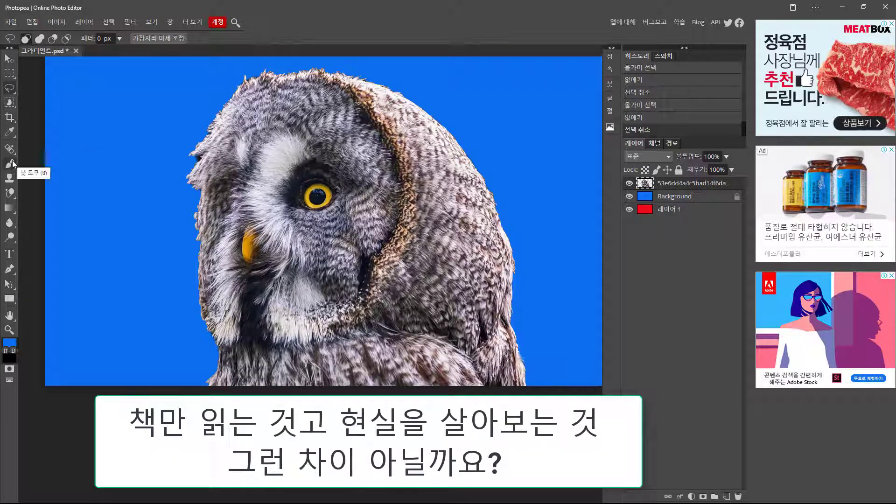
pyautogui.rightClick(11, 199)
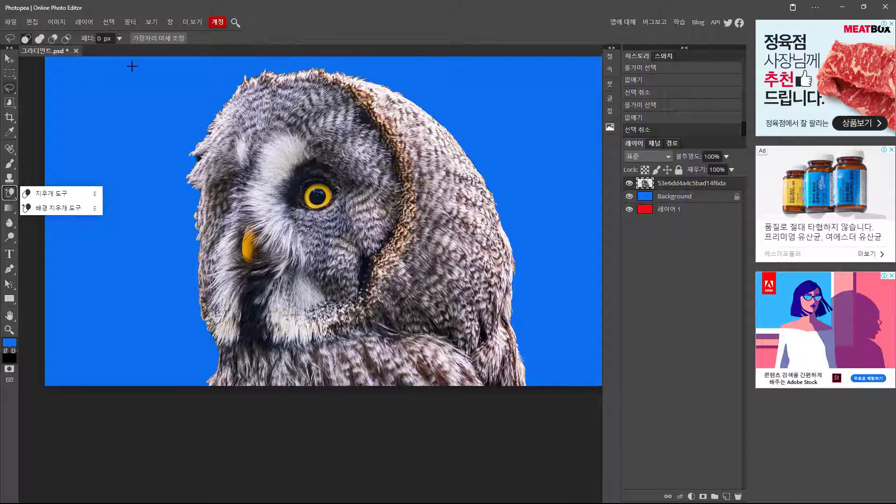
pyautogui.click(275, 24)
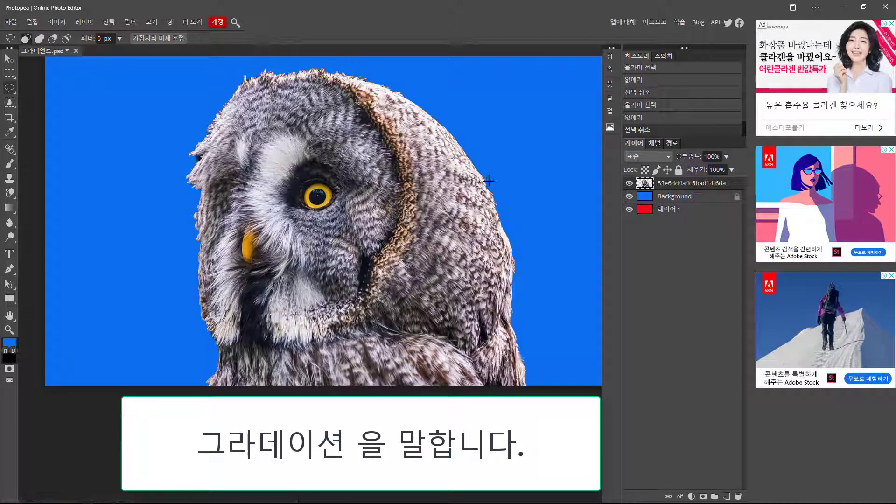
pyautogui.click(11, 211)
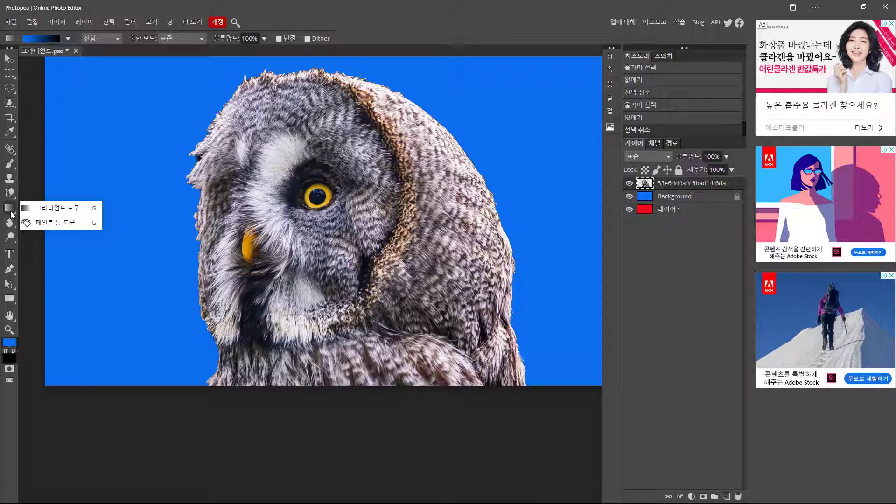
pyautogui.click(10, 196)
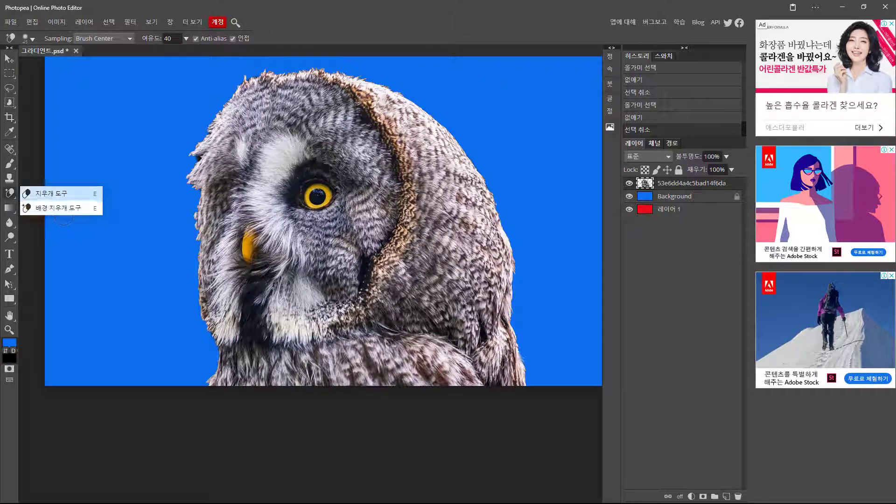
pyautogui.click(196, 38)
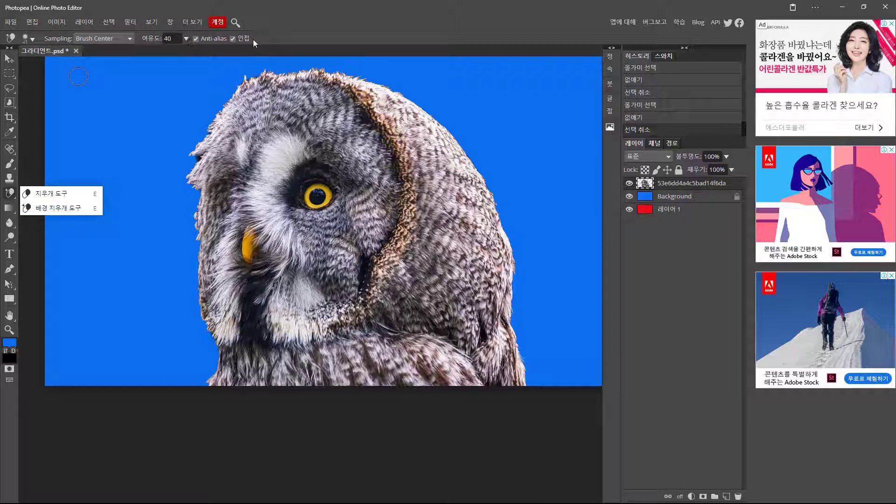
# - Switch to the Paint Bucket tool, select the blue Background layer, and set the foreground colour to orange
pyautogui.click(10, 208)
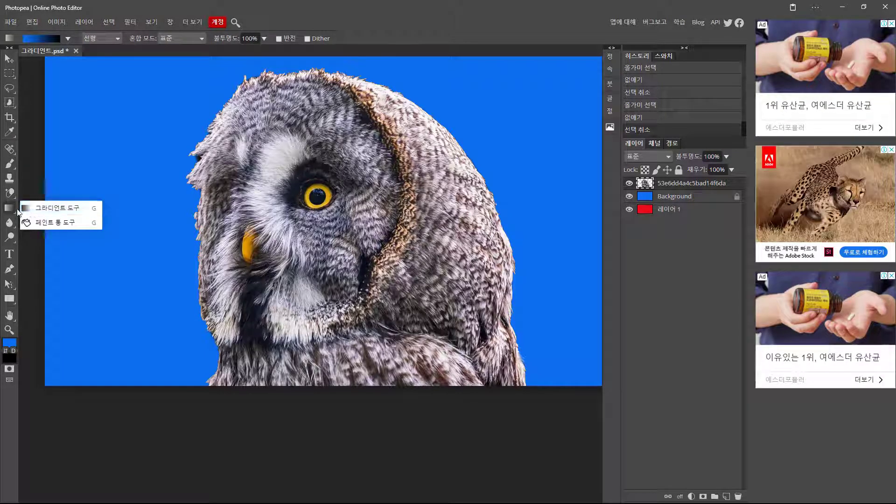
pyautogui.click(29, 223)
pyautogui.doubleClick(645, 196)
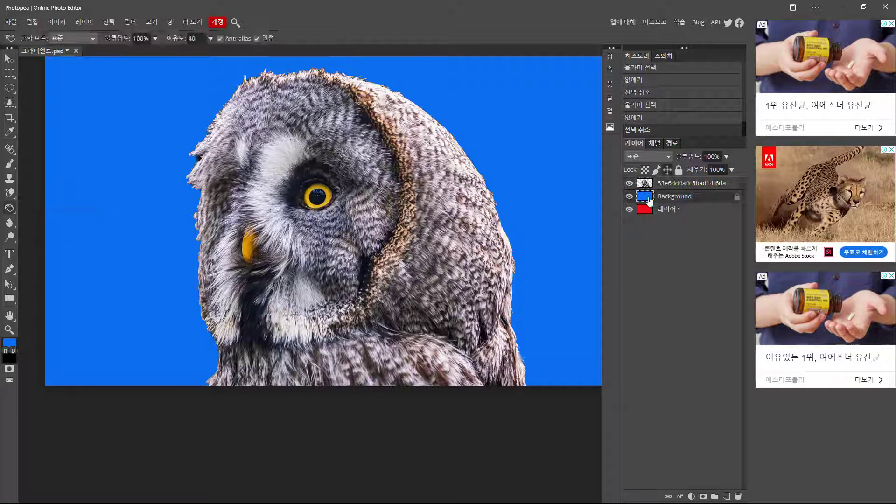
pyautogui.moveTo(201, 203); pyautogui.dragTo(201, 214)
pyautogui.click(189, 119)
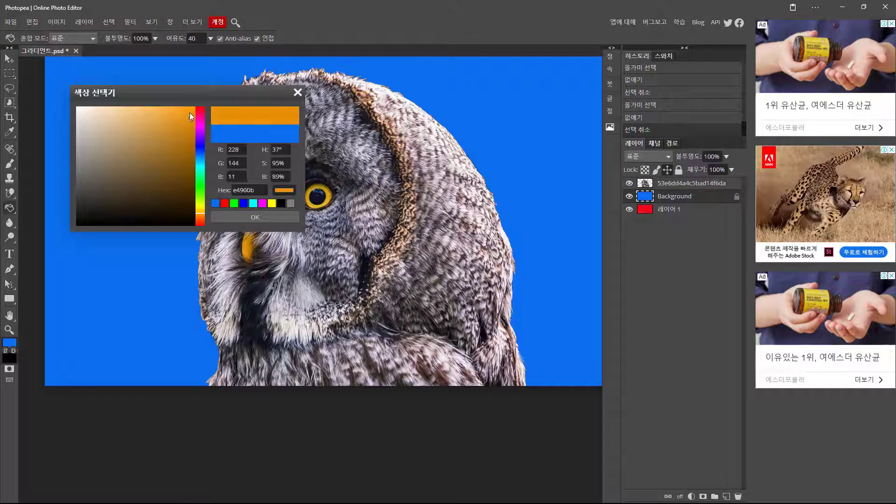
pyautogui.click(189, 113)
pyautogui.click(246, 216)
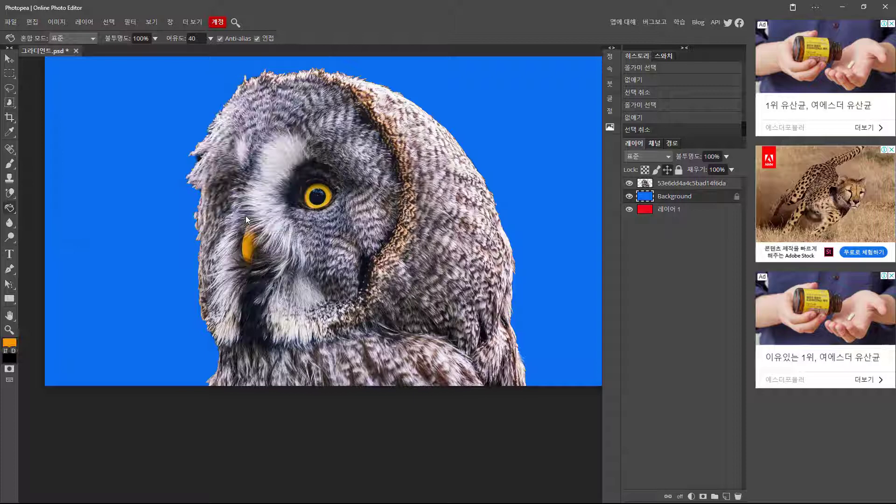
# - Fill the Background layer with orange using the Paint Bucket, undo it, and refill the layer with the foreground colour
pyautogui.rightClick(9, 208)
pyautogui.click(39, 223)
pyautogui.click(133, 206)
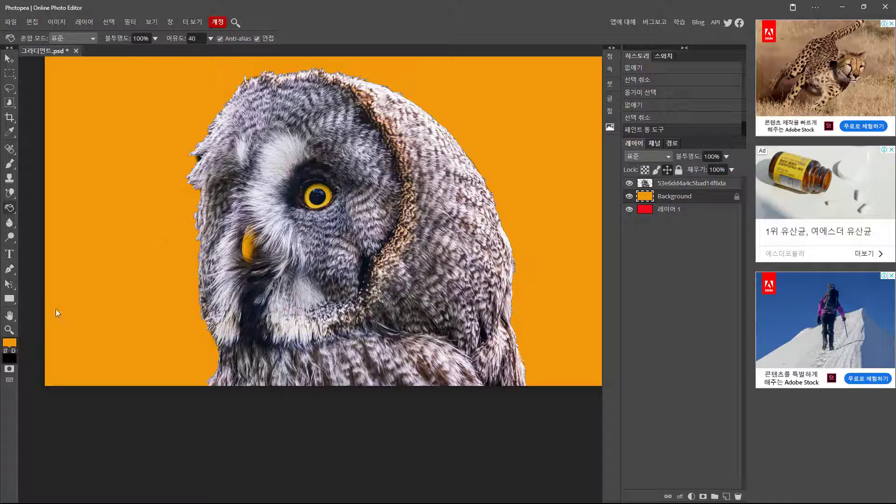
pyautogui.hotkey('ctrl', 'z')
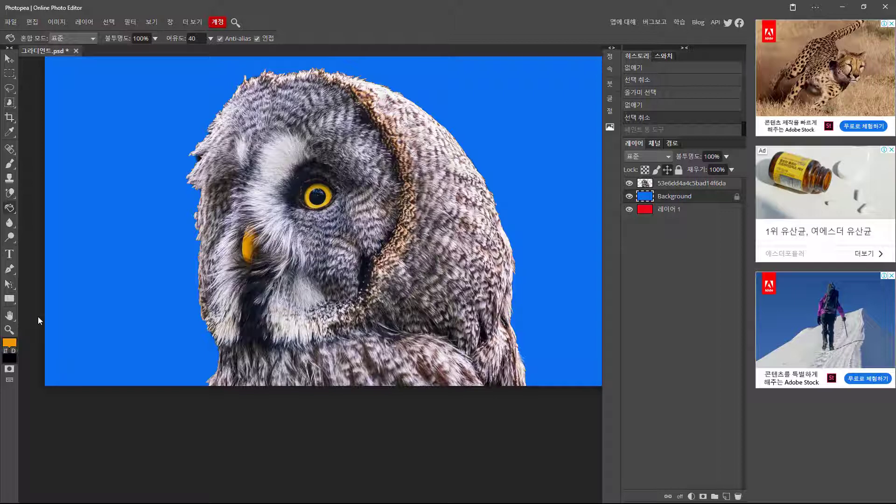
pyautogui.hotkey('alt', 'BackSpace')
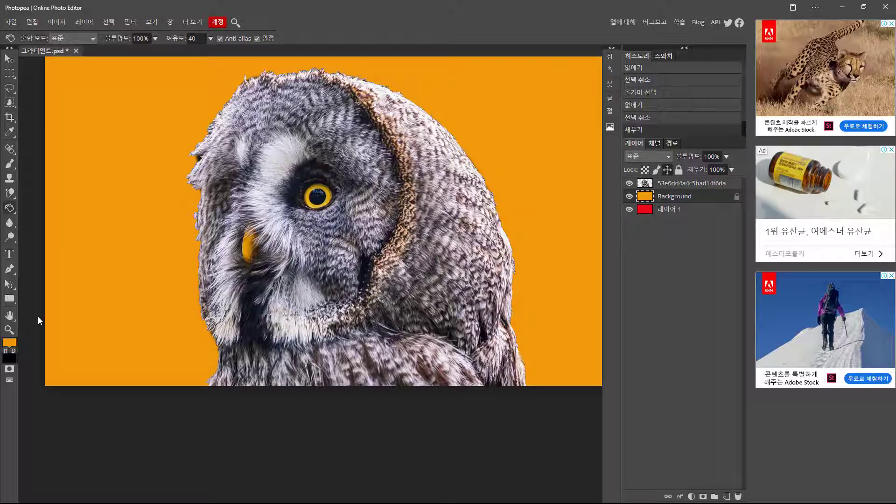
# - Set the foreground colour to the blue swatch and fill the orange Background layer with it using the Paint Bucket
pyautogui.rightClick(11, 210)
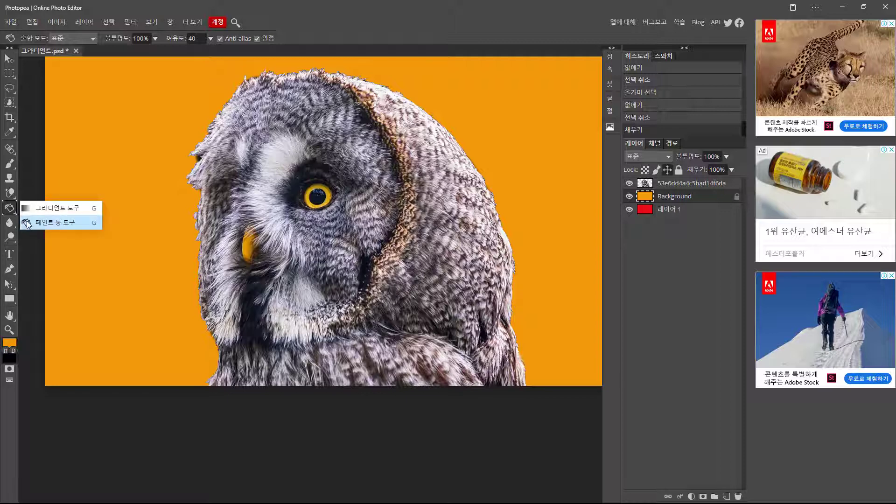
pyautogui.click(27, 222)
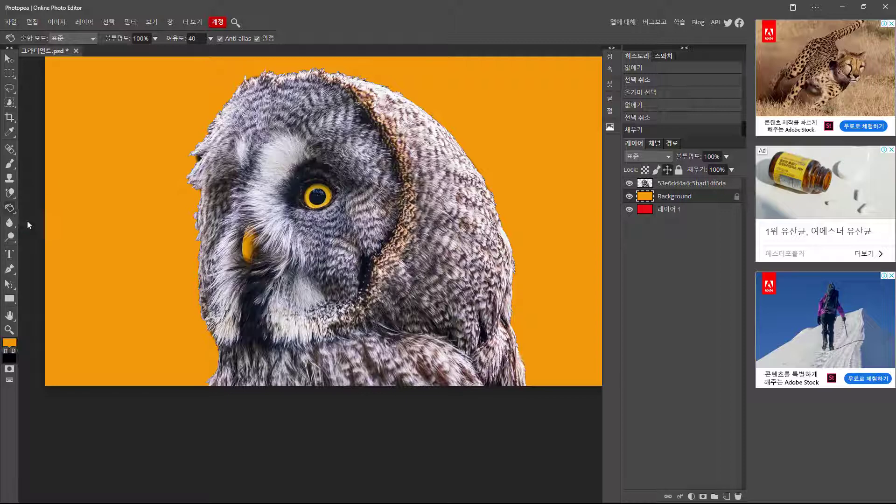
pyautogui.click(10, 345)
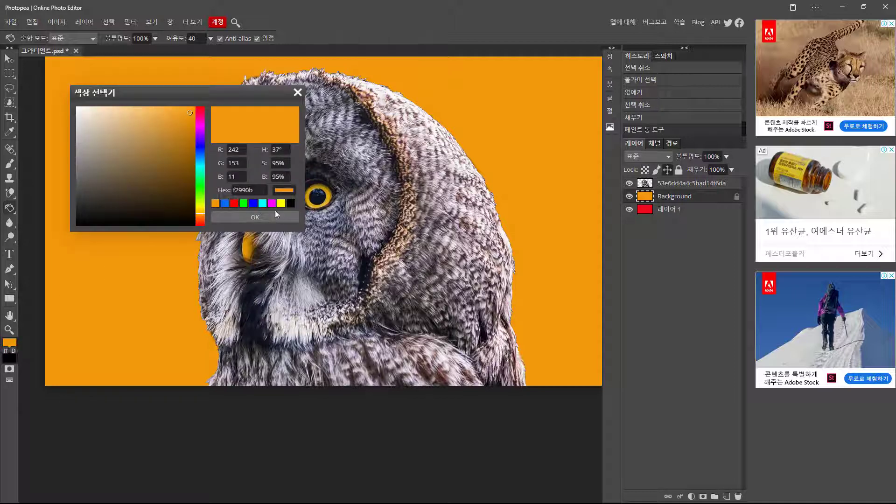
pyautogui.click(225, 204)
pyautogui.click(238, 218)
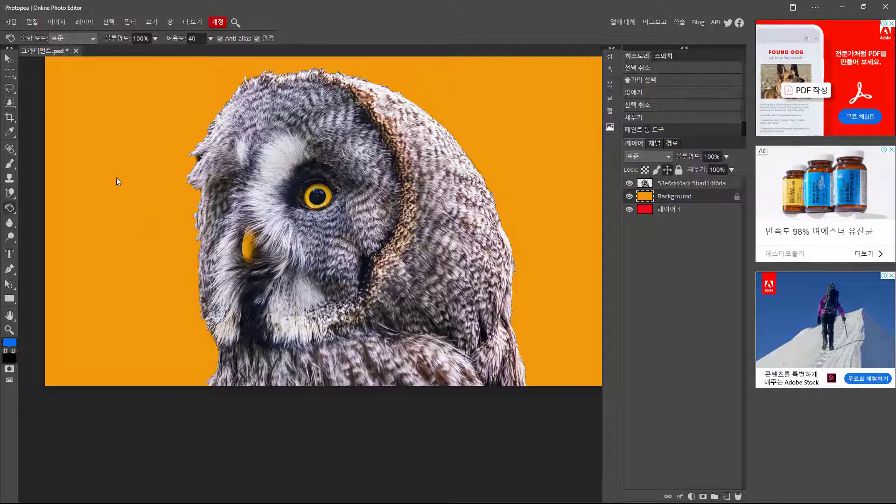
pyautogui.click(32, 23)
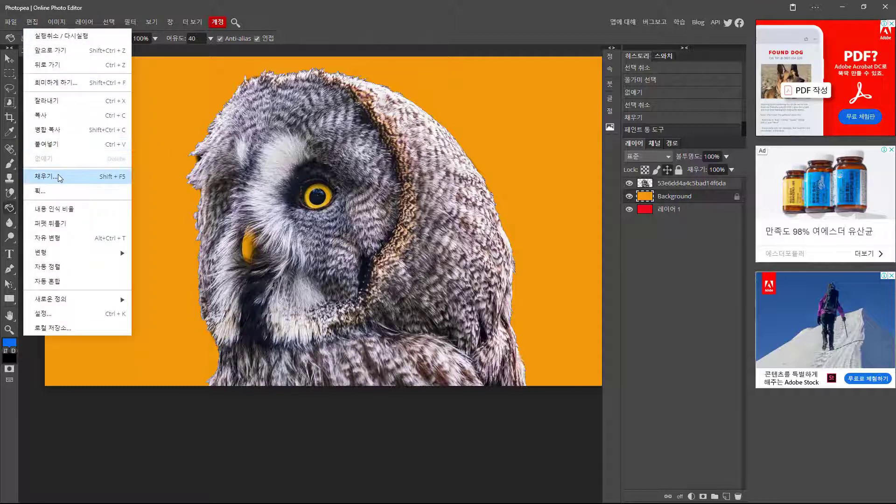
pyautogui.click(211, 70)
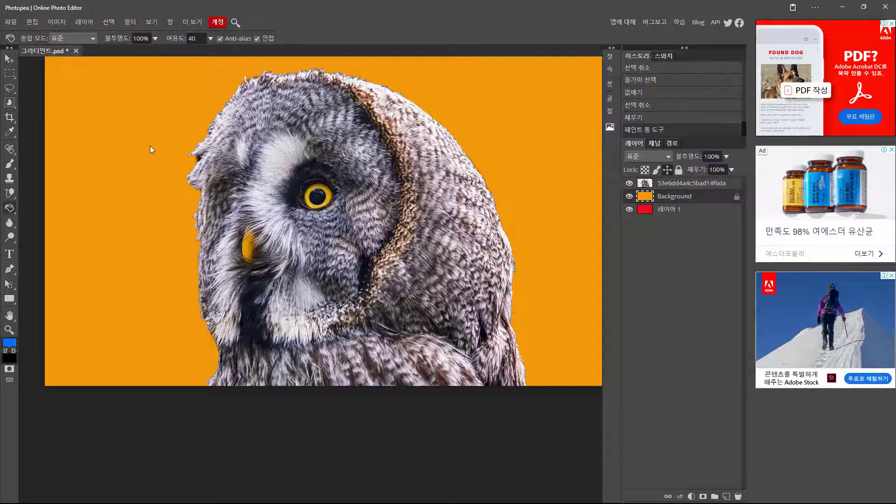
pyautogui.rightClick(10, 208)
pyautogui.click(44, 223)
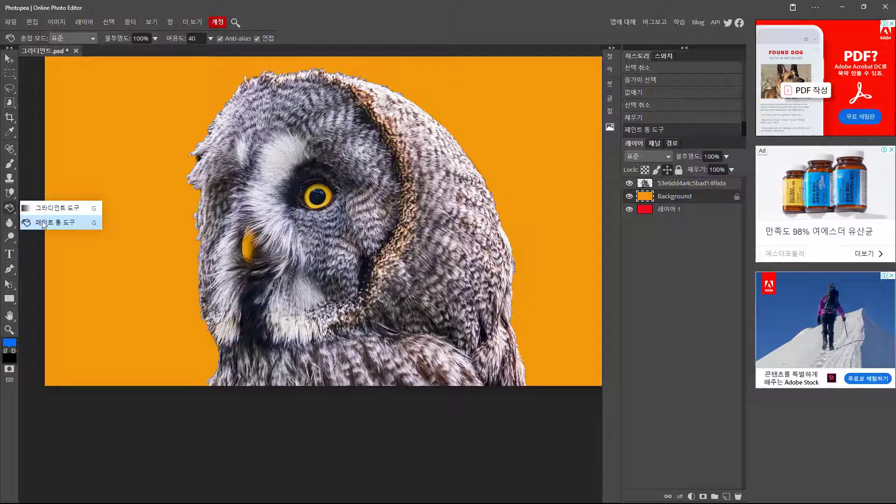
pyautogui.click(124, 194)
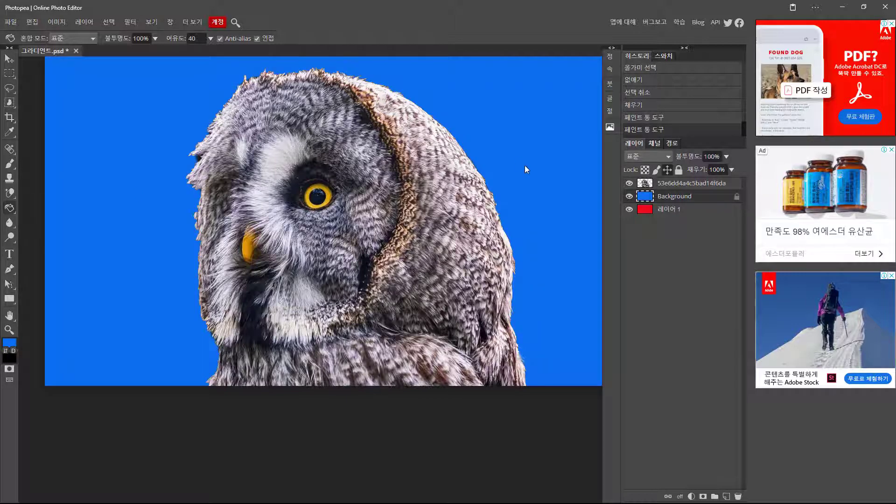
# - Switch to the Gradient tool, toggle the Background layer's visibility off and on, and apply a linear blue-to-black gradient horizontally across it
pyautogui.rightClick(10, 209)
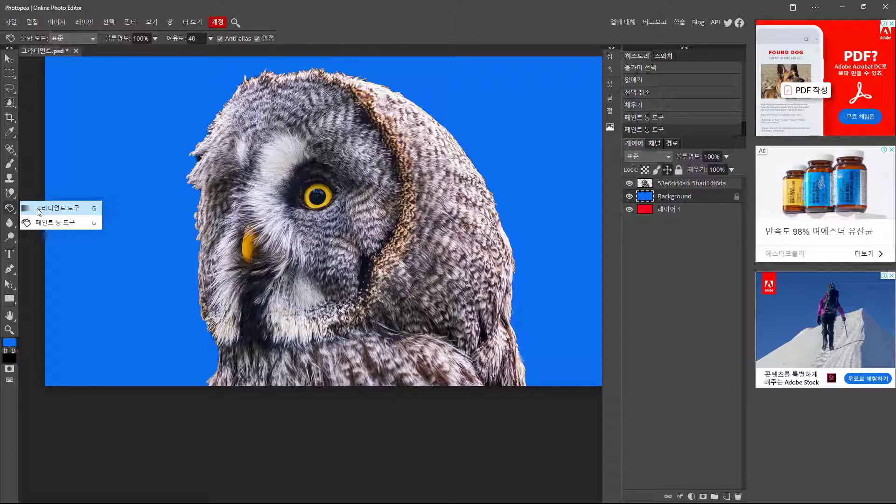
pyautogui.click(39, 210)
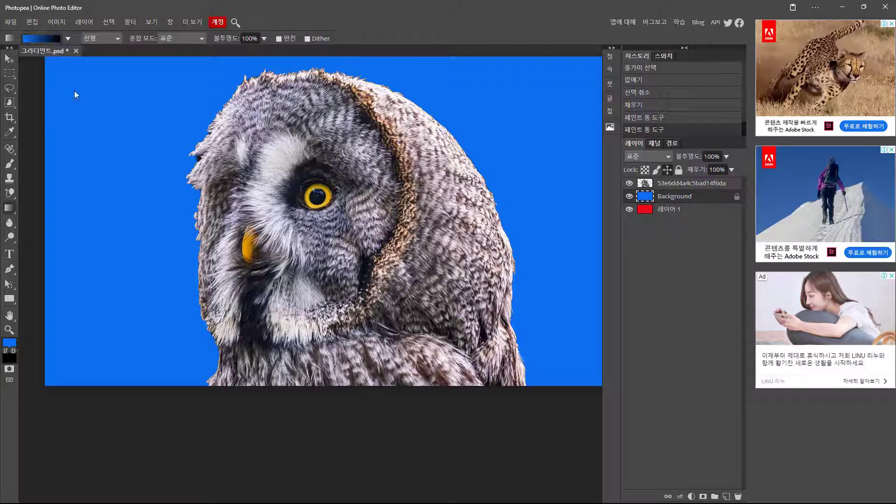
pyautogui.click(630, 196)
pyautogui.click(629, 197)
pyautogui.click(629, 196)
pyautogui.click(629, 197)
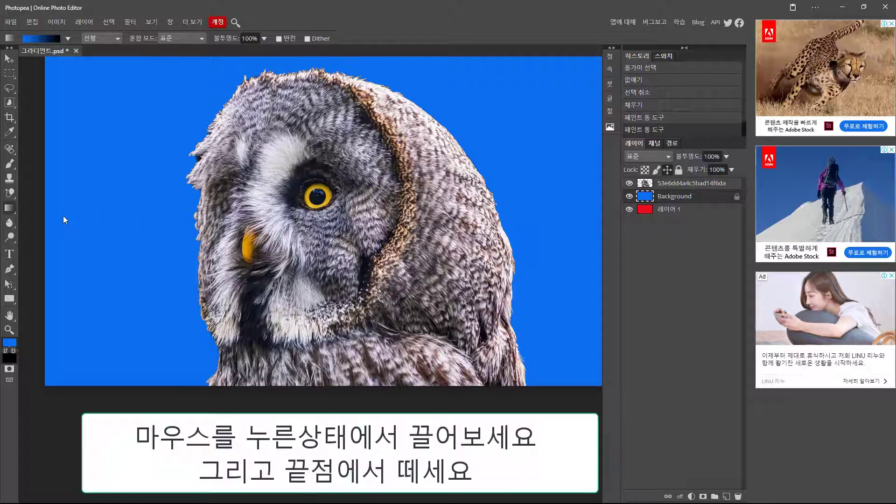
pyautogui.moveTo(112, 223); pyautogui.dragTo(544, 222)
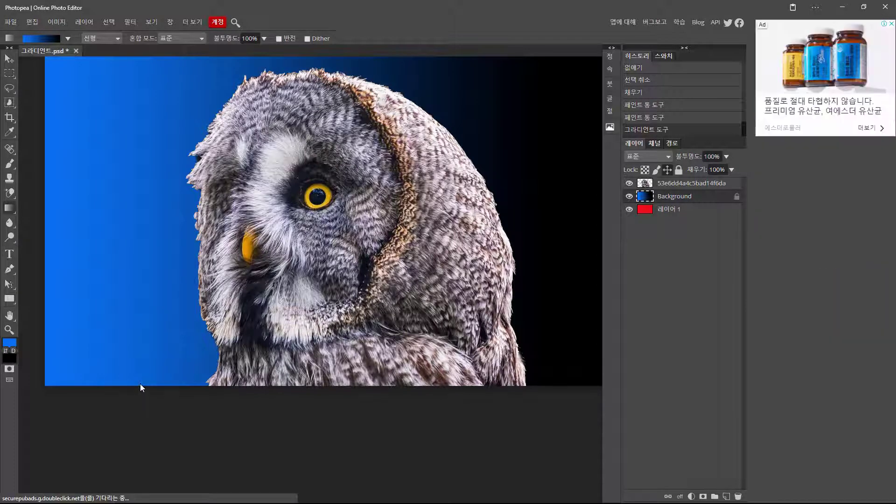
# - Redraw the Background layer's linear gradient vertically upward, diagonally towards the lower right, and diagonally from upper right to lower left
pyautogui.moveTo(140, 382); pyautogui.dragTo(141, 141)
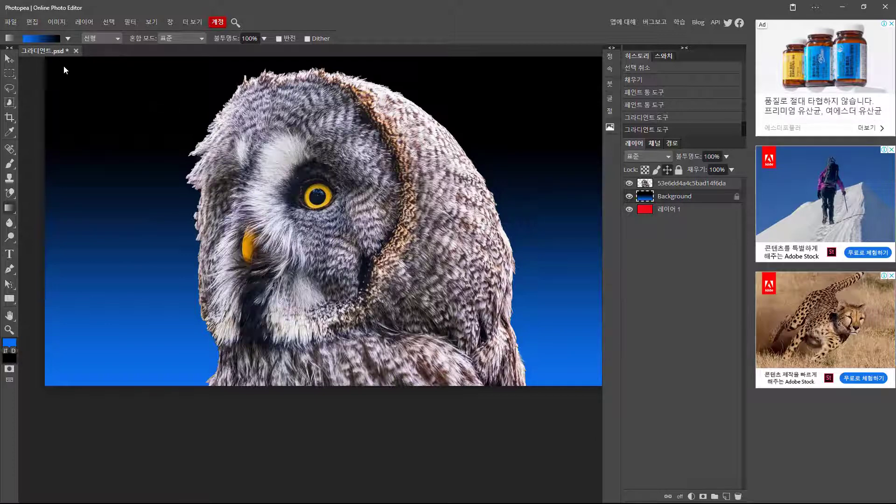
pyautogui.moveTo(60, 64); pyautogui.dragTo(491, 323)
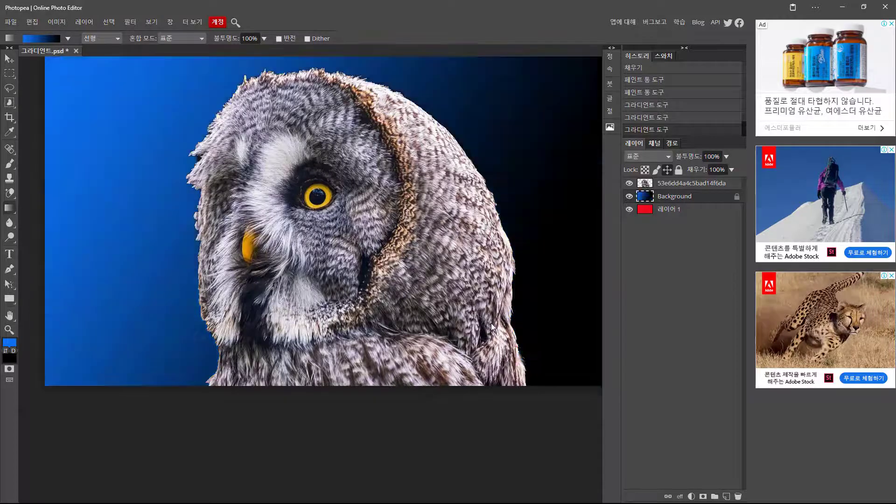
pyautogui.moveTo(547, 80); pyautogui.dragTo(100, 357)
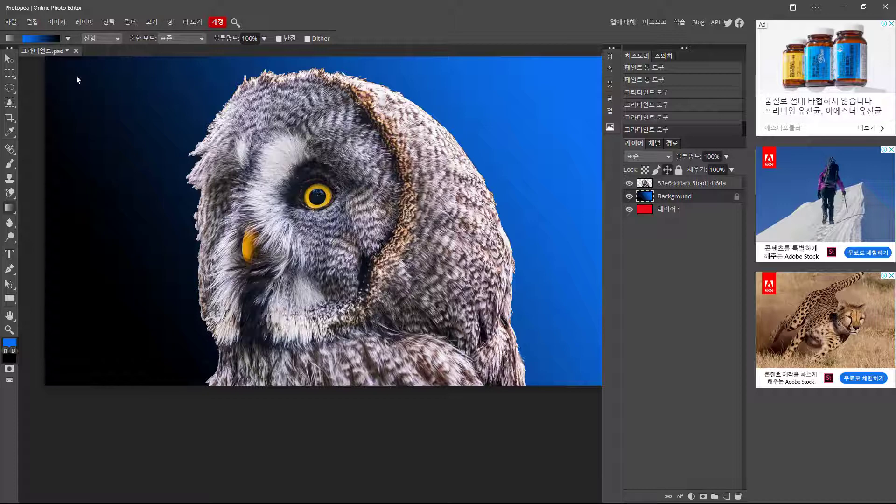
# - Edit the gradient by adding a colour stop and an opacity stop at 32%, keeping the opacity at 100%
pyautogui.click(43, 40)
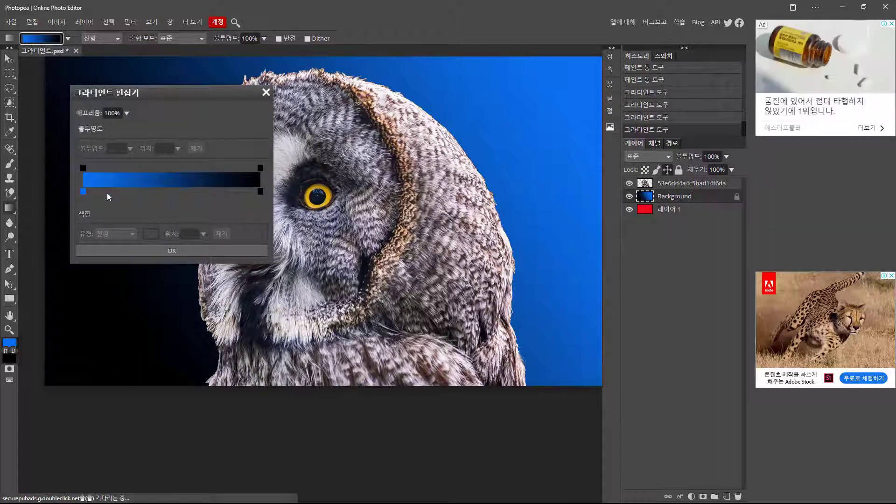
pyautogui.click(140, 191)
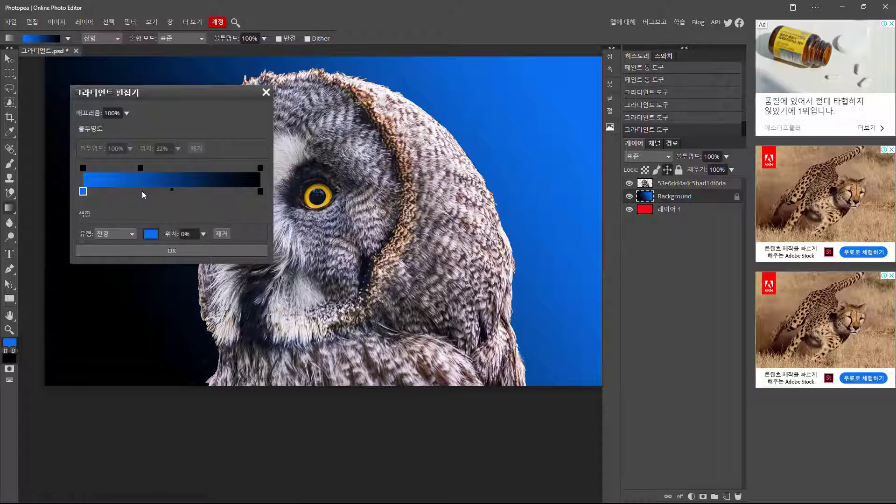
pyautogui.click(140, 168)
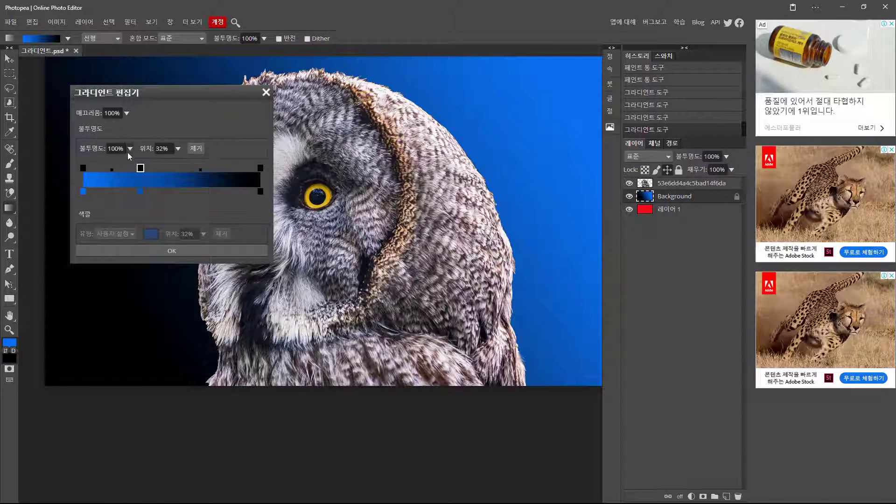
pyautogui.click(129, 150)
pyautogui.moveTo(126, 164)
pyautogui.mouseDown()
pyautogui.moveTo(89, 162)
pyautogui.moveTo(133, 162)
pyautogui.mouseUp()
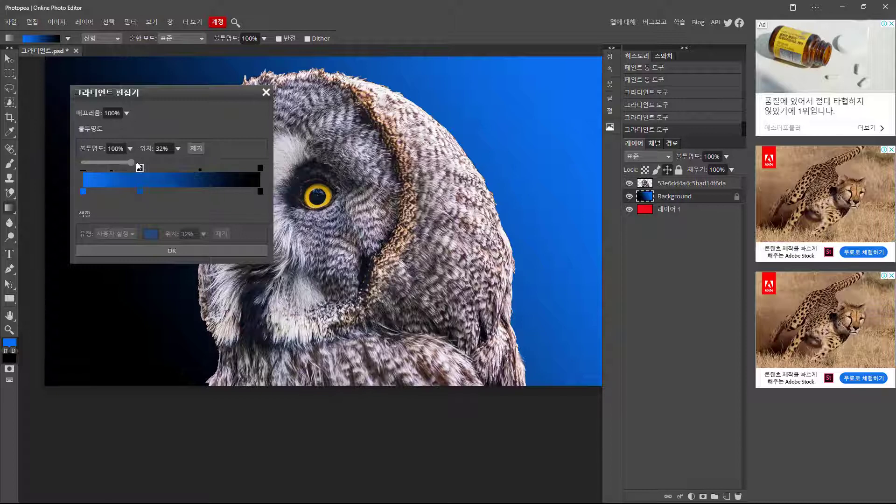
# - Set the 32% colour stop to orange c34f0f and apply the gradient diagonally on the Background layer from upper right to lower left
pyautogui.click(140, 192)
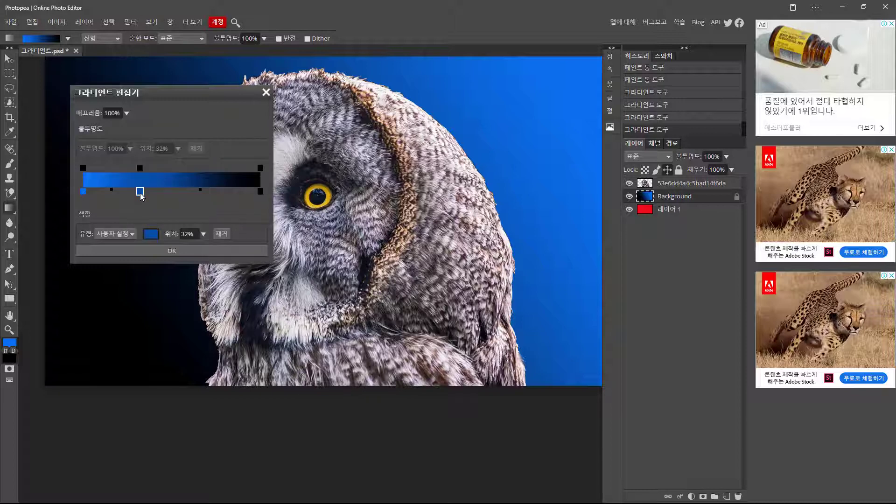
pyautogui.click(149, 236)
pyautogui.moveTo(272, 264); pyautogui.dragTo(271, 282)
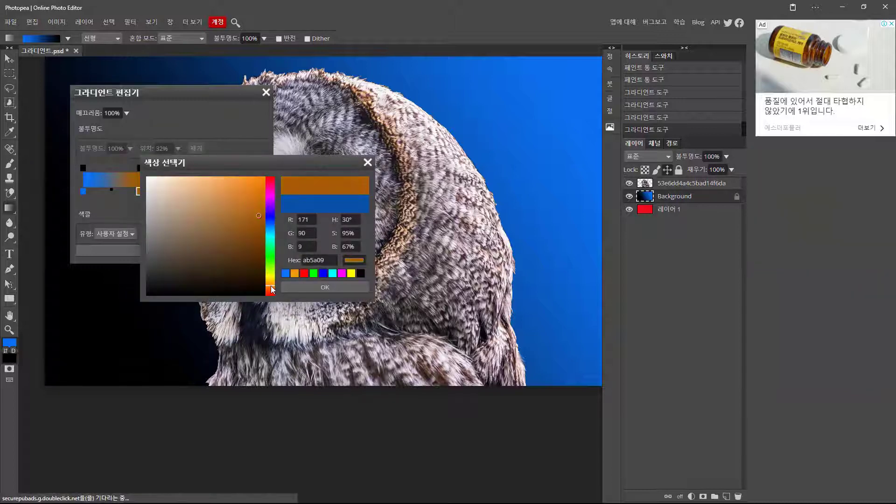
pyautogui.click(258, 187)
pyautogui.moveTo(257, 187); pyautogui.dragTo(257, 205)
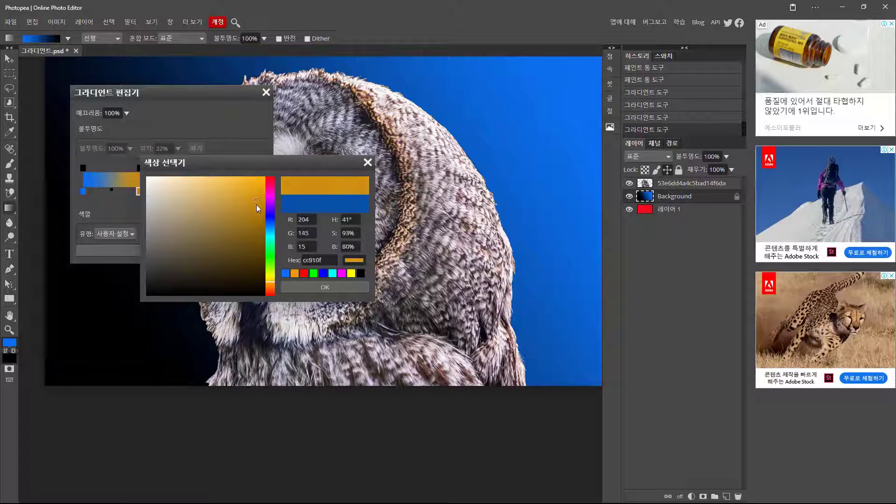
pyautogui.moveTo(270, 282); pyautogui.dragTo(271, 292)
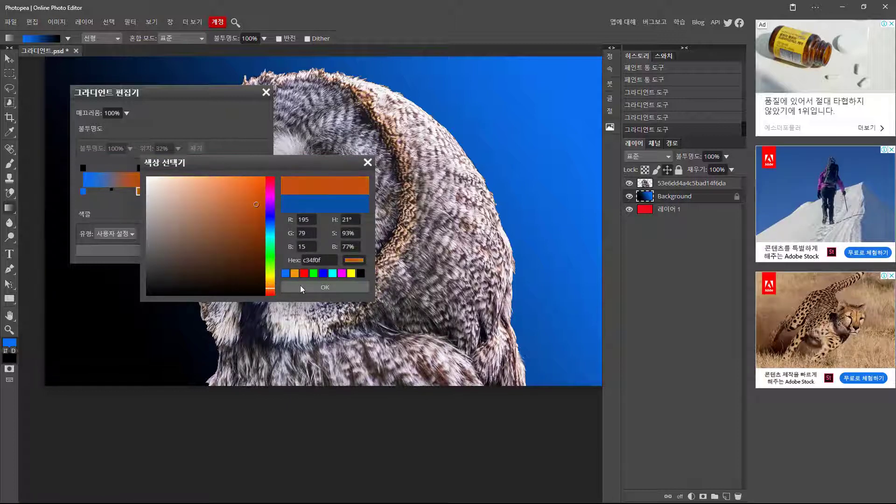
pyautogui.click(311, 287)
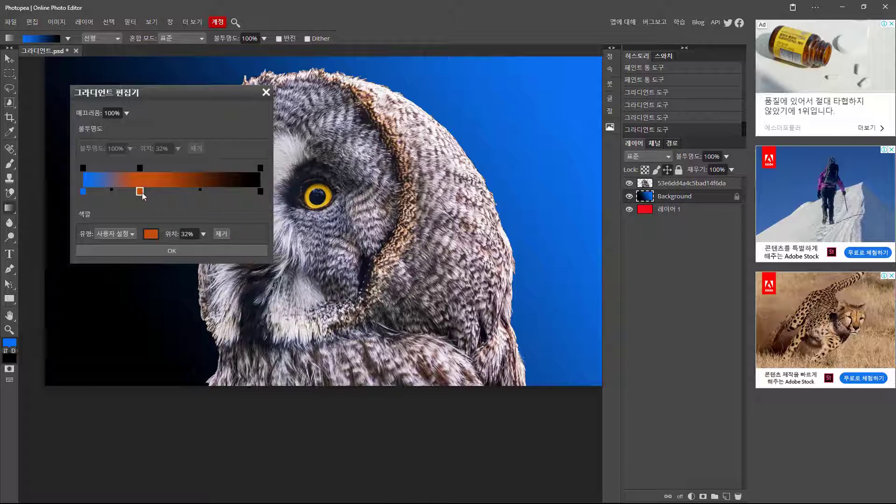
pyautogui.click(170, 252)
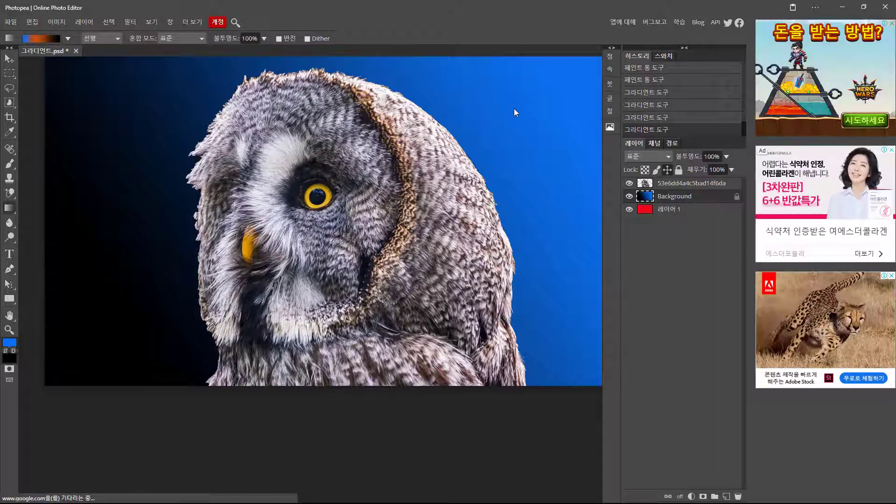
pyautogui.moveTo(575, 72); pyautogui.dragTo(130, 322)
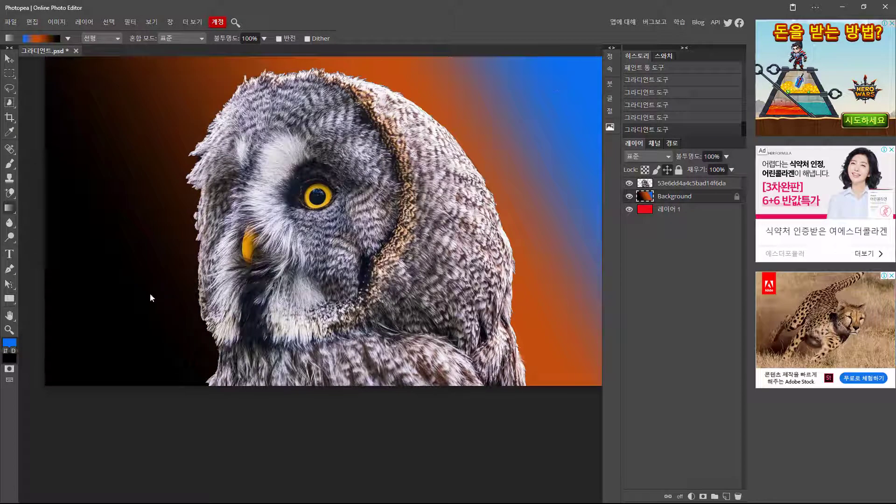
# - Reopen the gradient for editing and set the opacity stop at 32% to 44% opacity
pyautogui.click(46, 42)
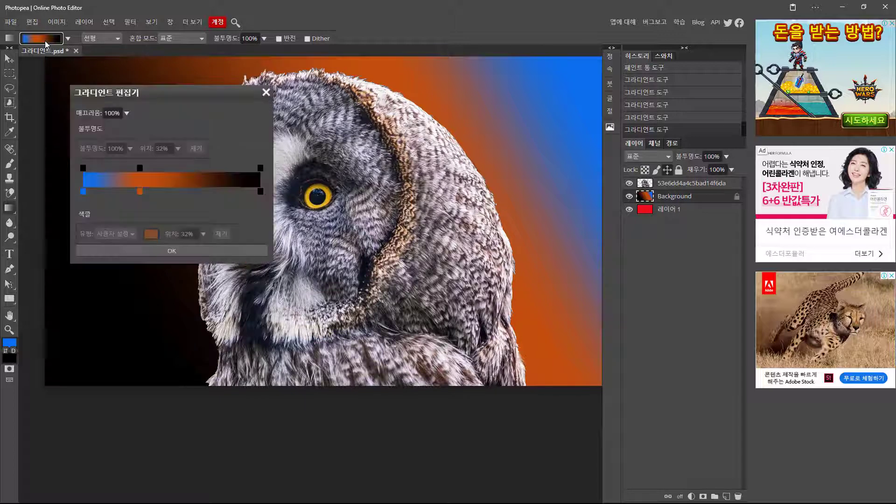
pyautogui.click(139, 168)
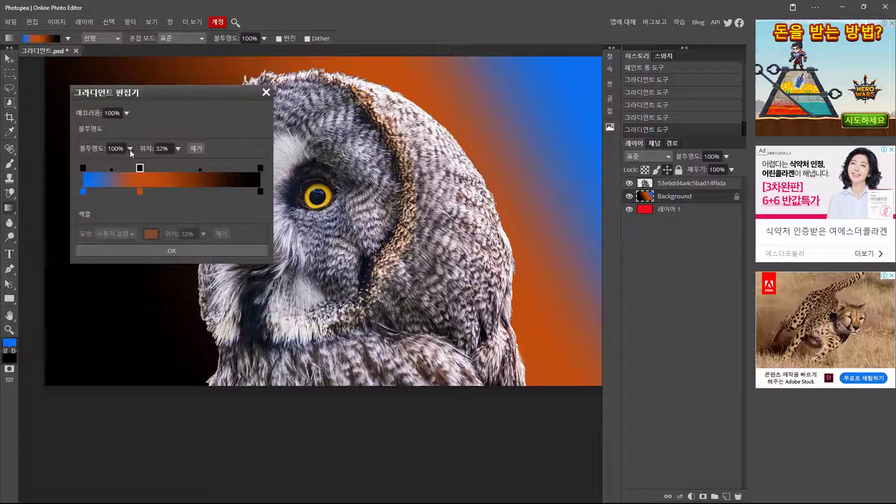
pyautogui.moveTo(130, 150); pyautogui.dragTo(107, 166)
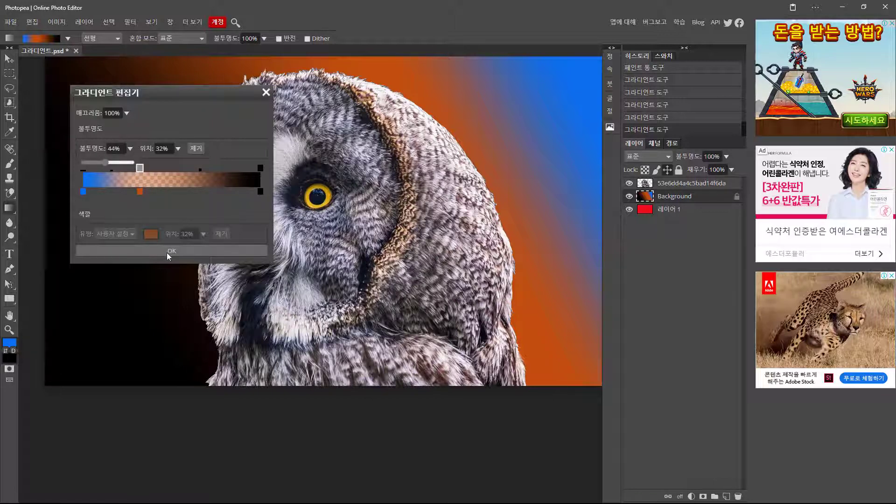
# - Move the 44% opacity stop to near the gradient's middle and add an opacity stop at 71% with 89% opacity
pyautogui.click(179, 148)
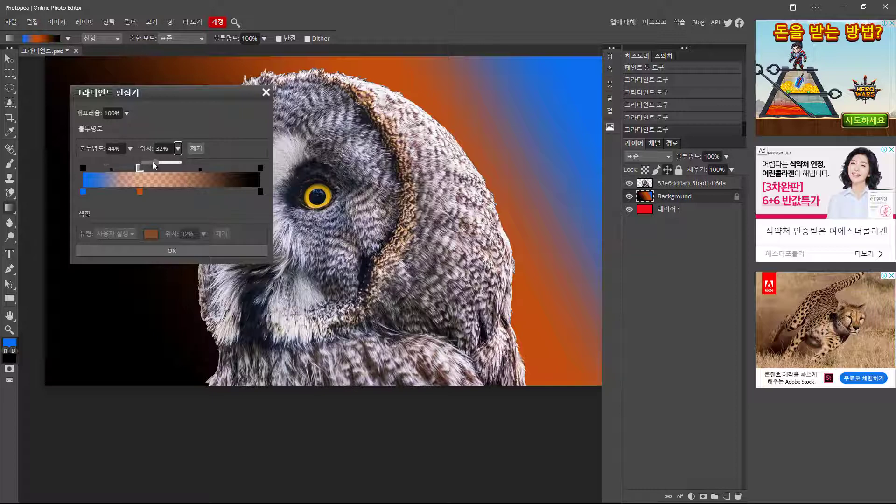
pyautogui.moveTo(153, 163); pyautogui.dragTo(172, 174)
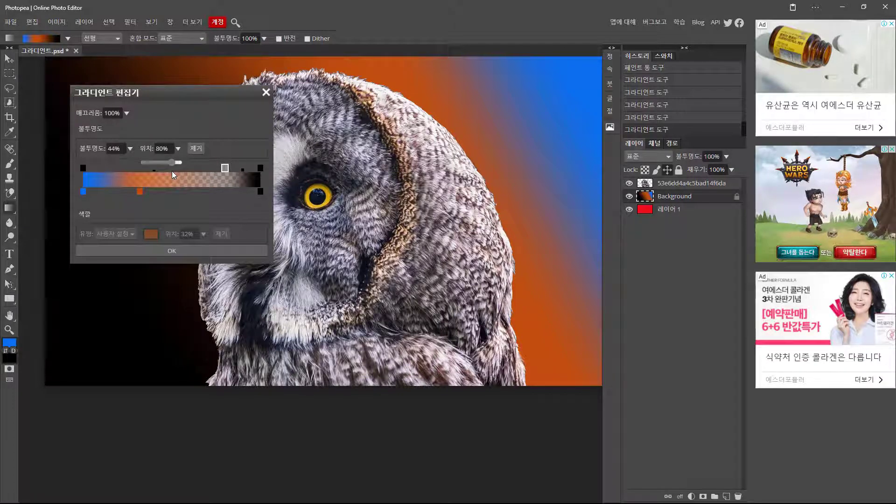
pyautogui.moveTo(225, 169)
pyautogui.mouseDown()
pyautogui.moveTo(147, 169)
pyautogui.moveTo(209, 170)
pyautogui.mouseUp()
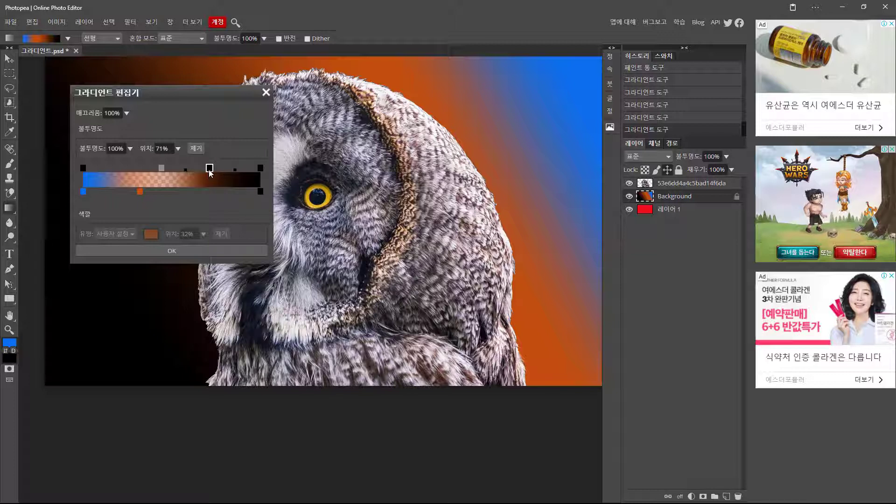
pyautogui.click(130, 149)
pyautogui.moveTo(125, 164)
pyautogui.mouseDown()
pyautogui.moveTo(109, 167)
pyautogui.moveTo(126, 169)
pyautogui.mouseUp()
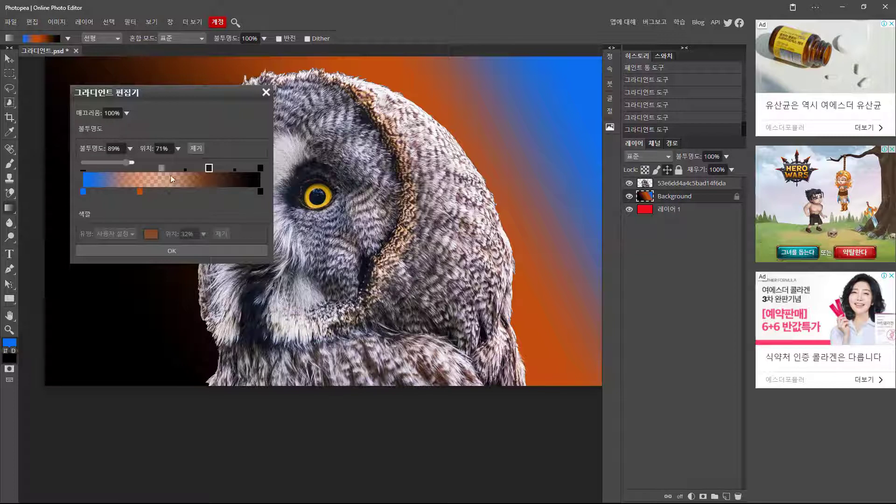
# - Add a colour stop at 72% in the gradient and set it to bright green
pyautogui.click(211, 193)
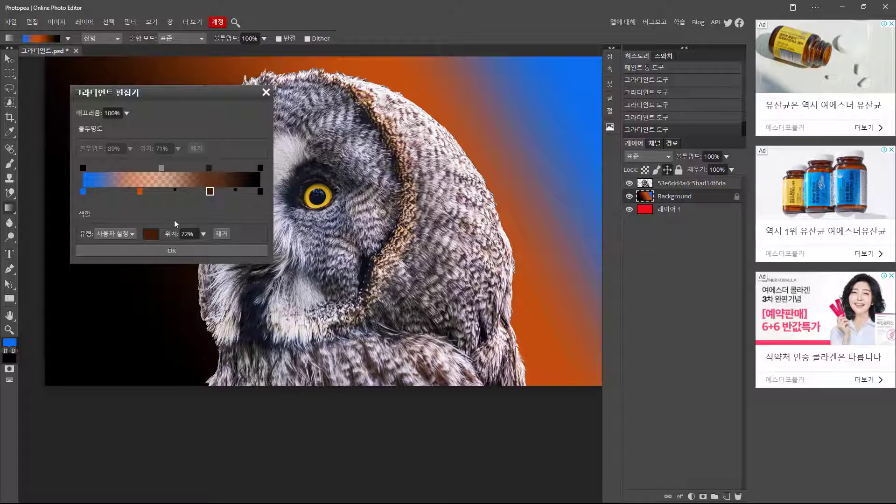
pyautogui.click(150, 235)
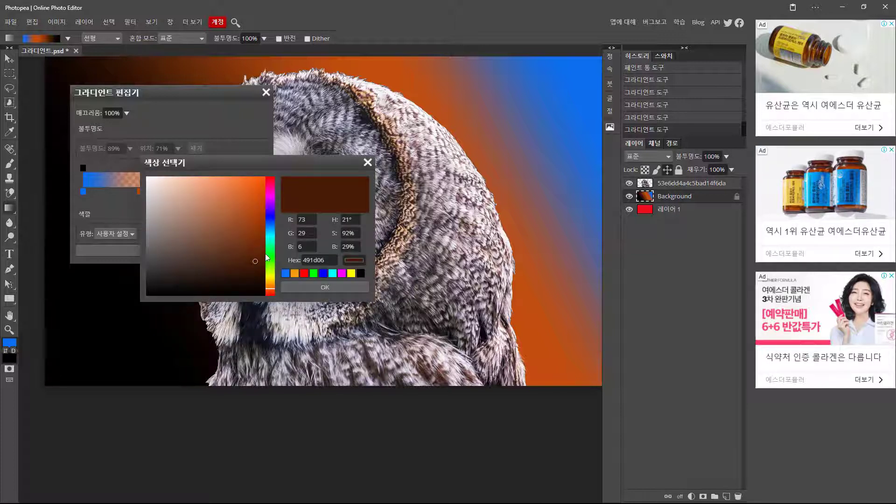
pyautogui.click(271, 258)
pyautogui.click(256, 196)
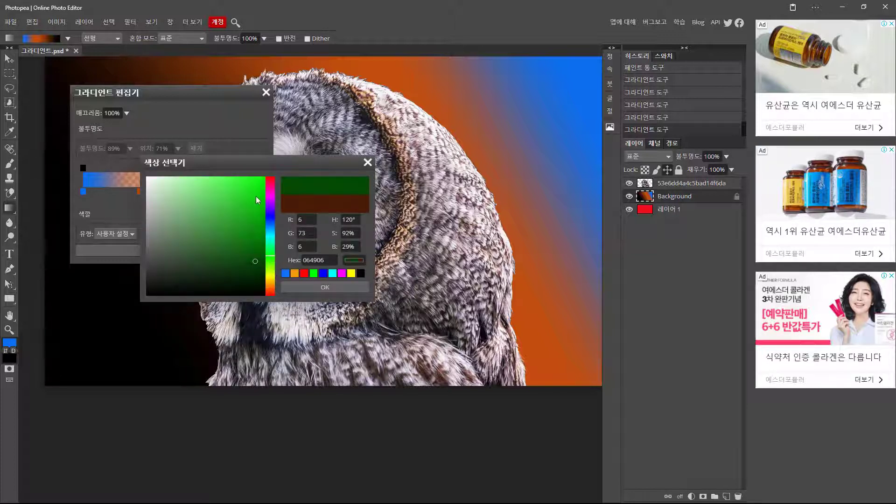
pyautogui.click(315, 288)
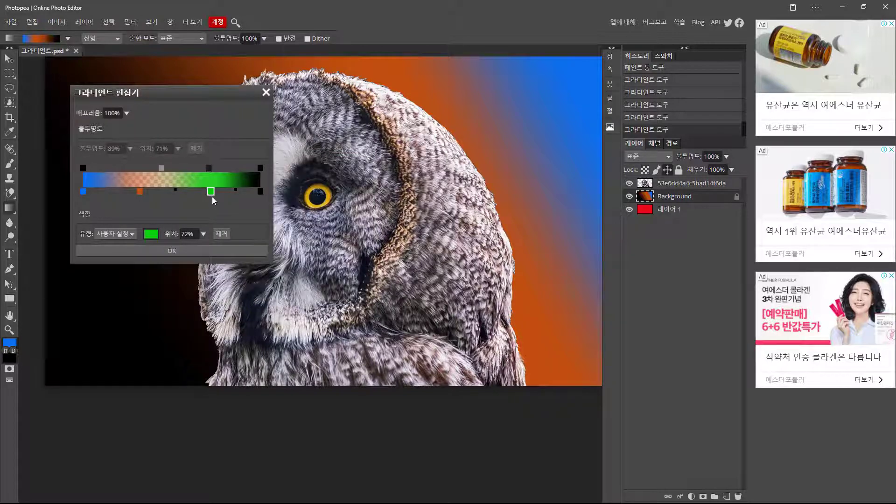
# - Lower the opacity stop at 71% to 59% opacity and delete that stop
pyautogui.click(210, 169)
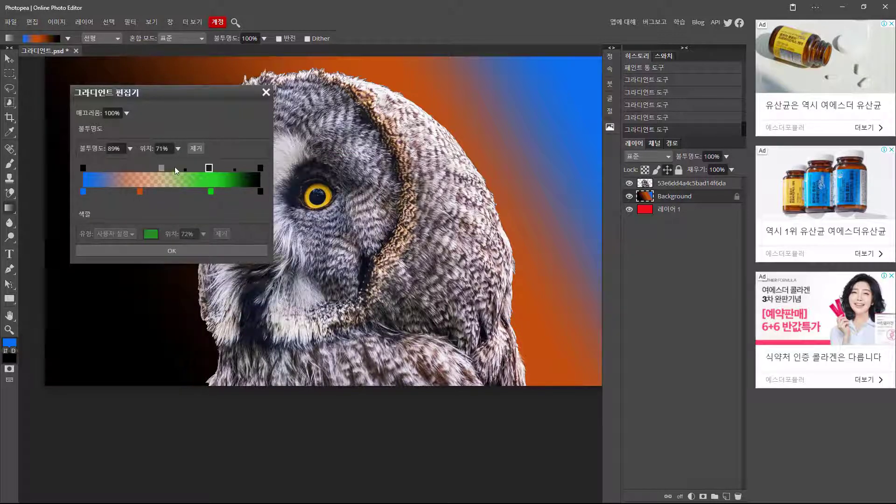
pyautogui.click(129, 149)
pyautogui.moveTo(123, 163); pyautogui.dragTo(112, 163)
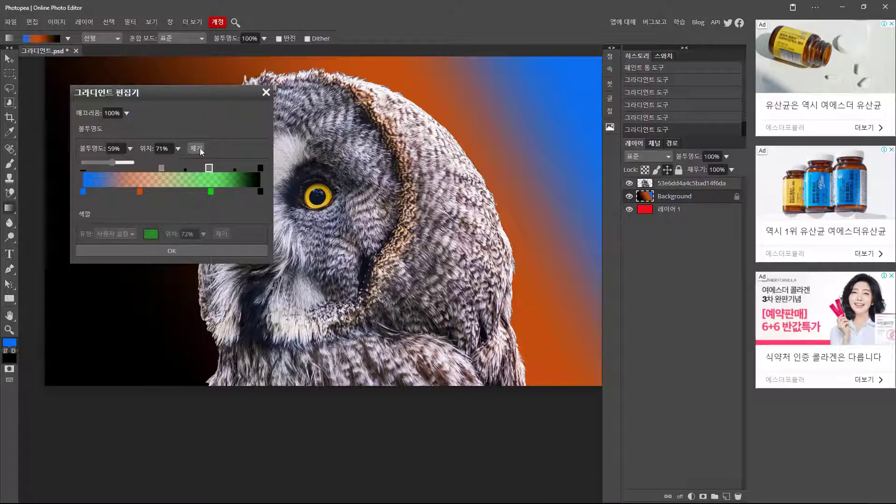
pyautogui.click(197, 149)
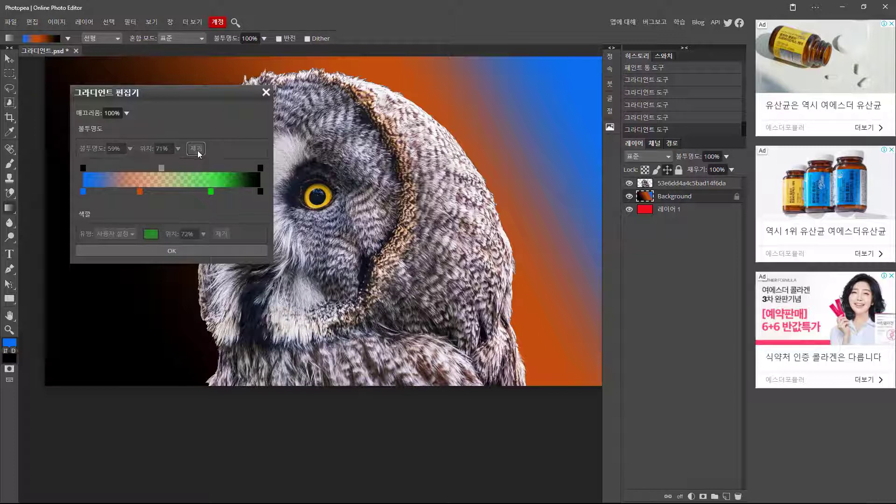
# - Add a 100% opacity stop at 69% and apply the gradient diagonally on the Background layer from lower left to upper right
pyautogui.click(206, 167)
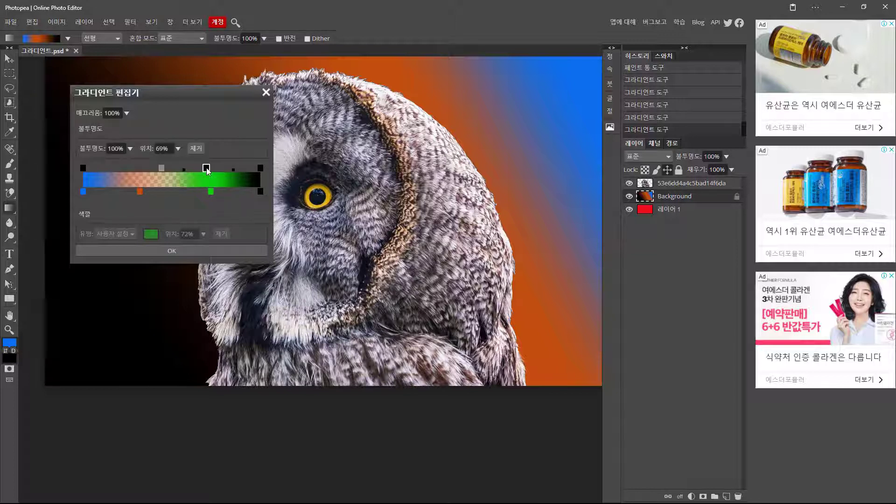
pyautogui.click(172, 251)
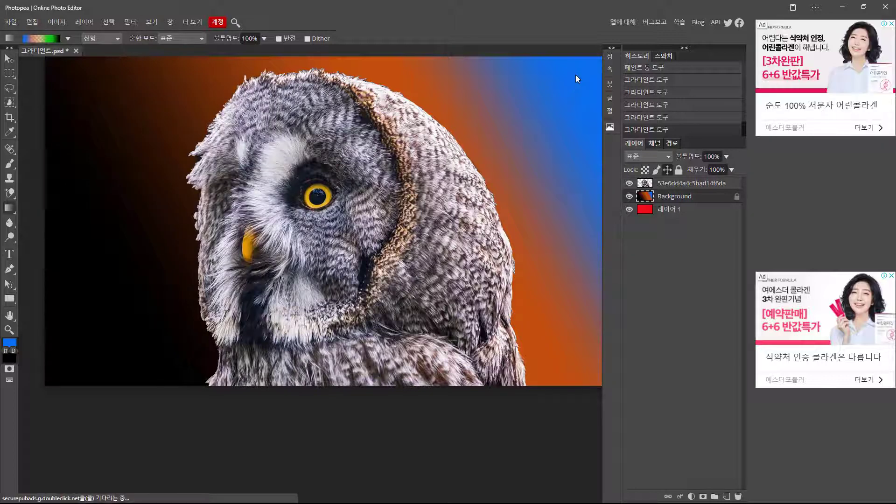
pyautogui.moveTo(577, 73); pyautogui.dragTo(540, 100)
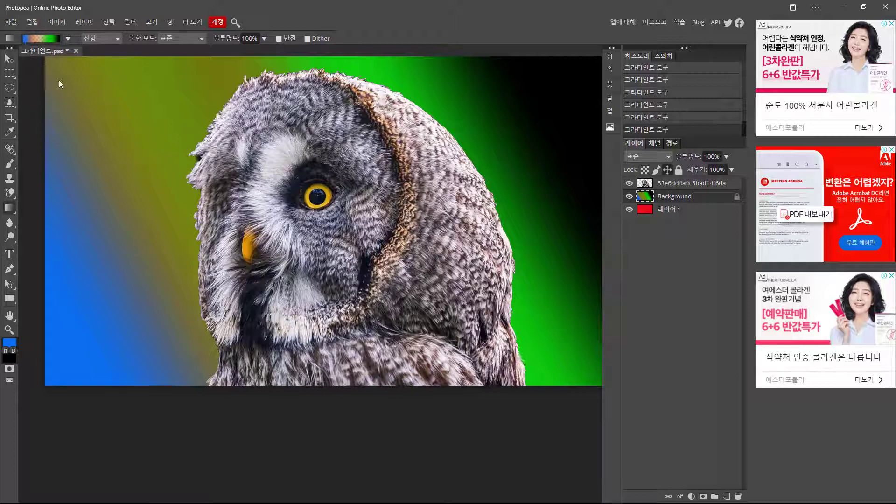
# - Reopen the gradient for editing and set its 0% colour stop to red ff0000
pyautogui.click(49, 40)
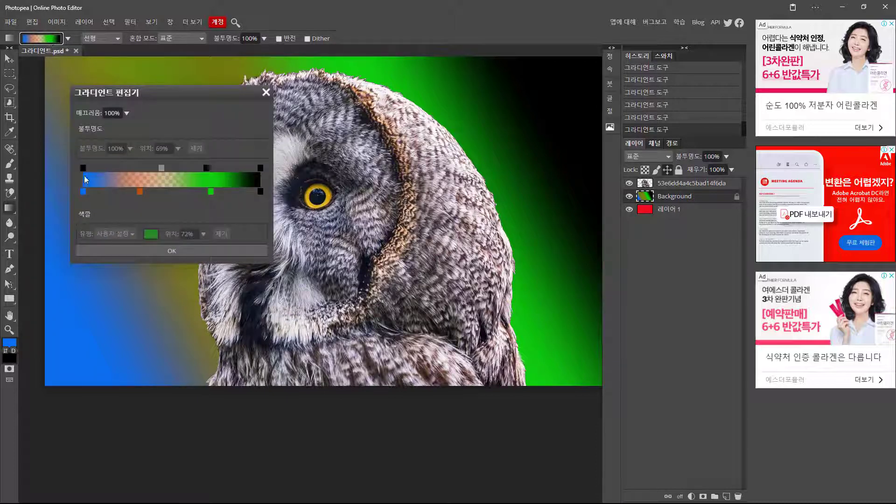
pyautogui.click(83, 190)
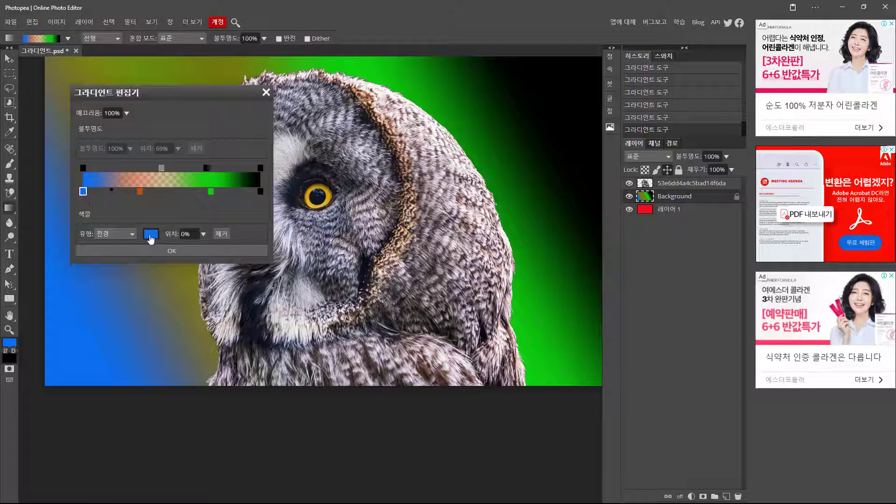
pyautogui.click(151, 234)
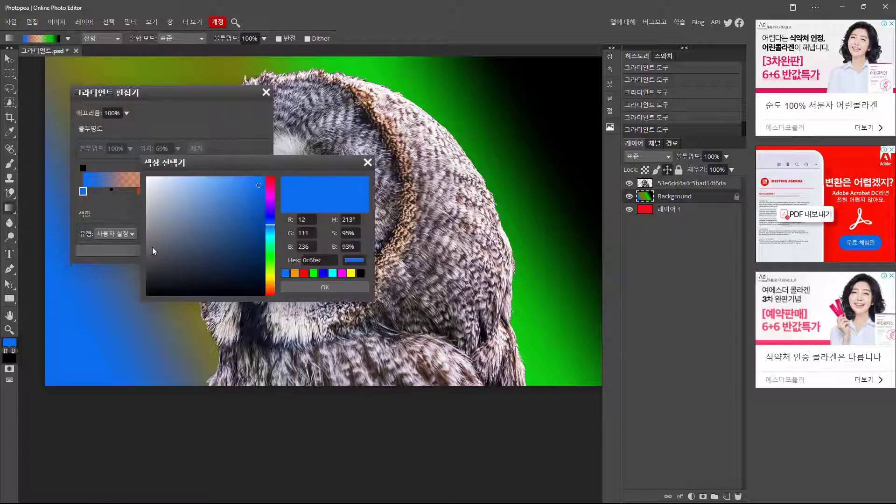
pyautogui.click(304, 274)
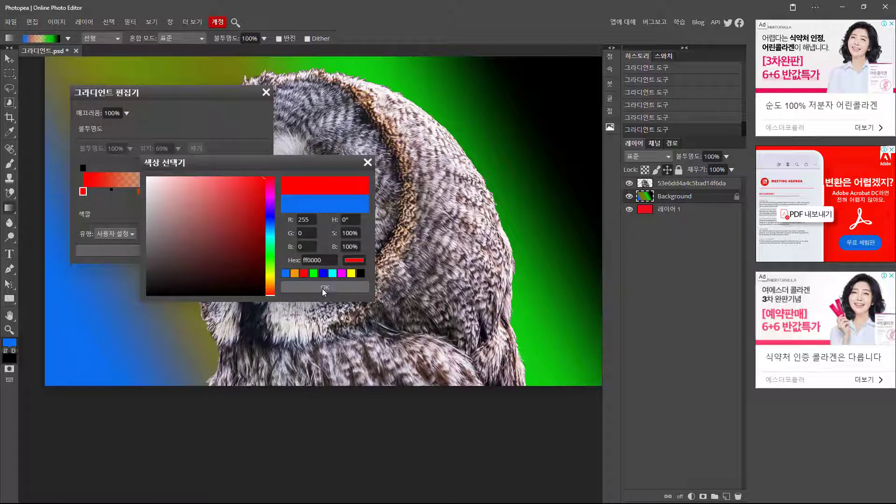
pyautogui.click(324, 288)
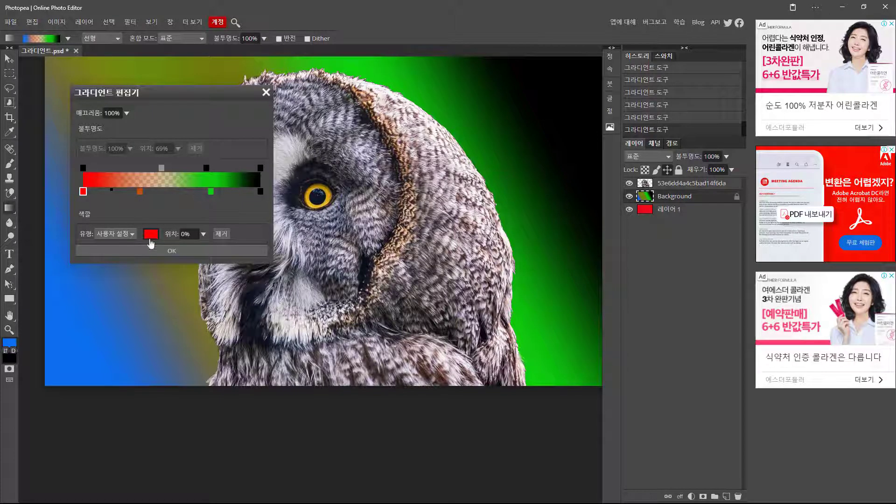
pyautogui.click(172, 250)
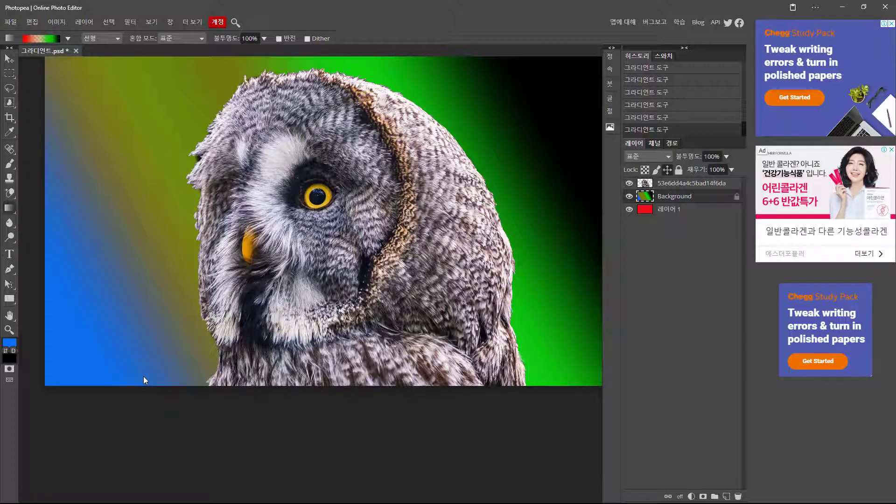
# - Redraw the linear gradient vertically upward on the Background layer several times with different start points and lengths
pyautogui.moveTo(144, 242); pyautogui.dragTo(144, 96)
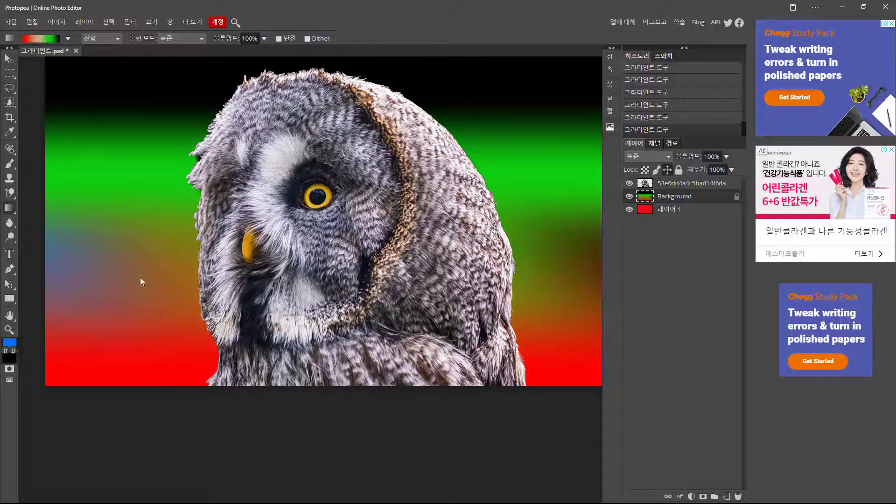
pyautogui.moveTo(140, 423); pyautogui.dragTo(138, 256)
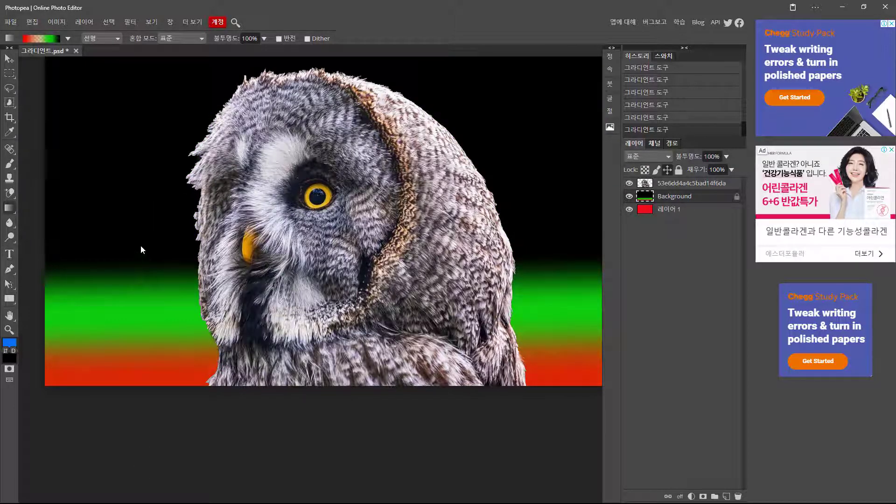
pyautogui.moveTo(141, 245); pyautogui.dragTo(145, 101)
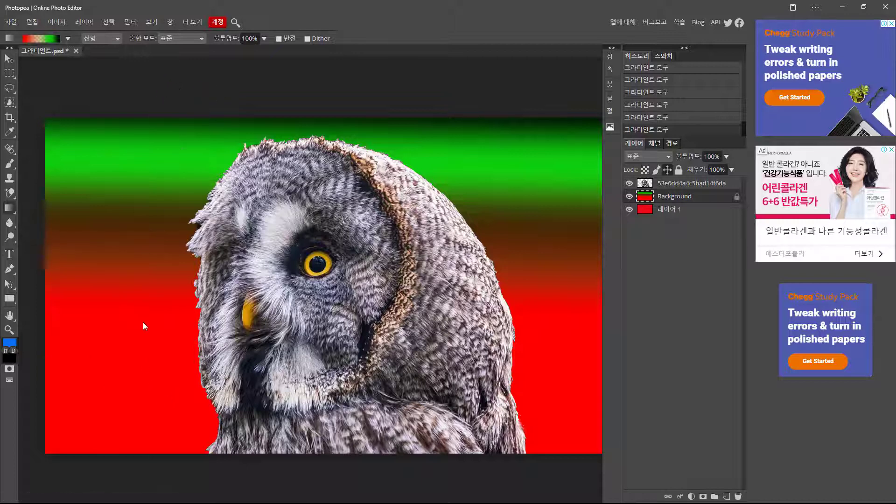
pyautogui.moveTo(138, 360); pyautogui.dragTo(139, 296)
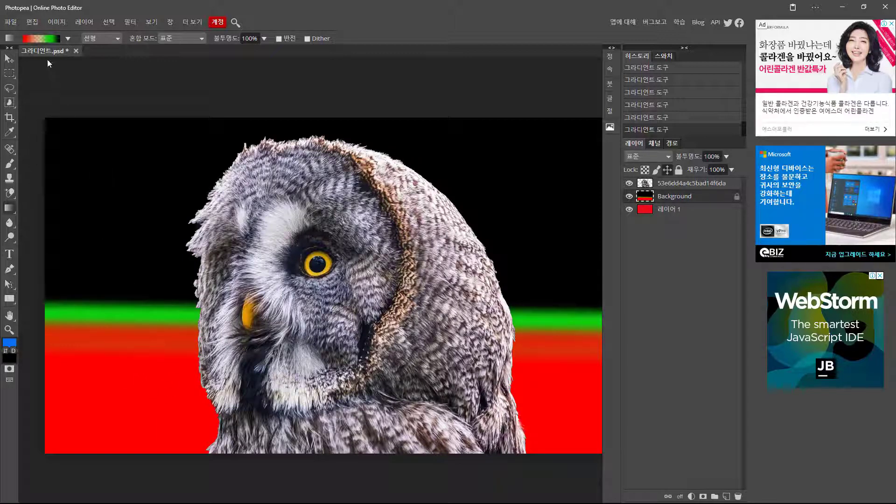
pyautogui.click(45, 38)
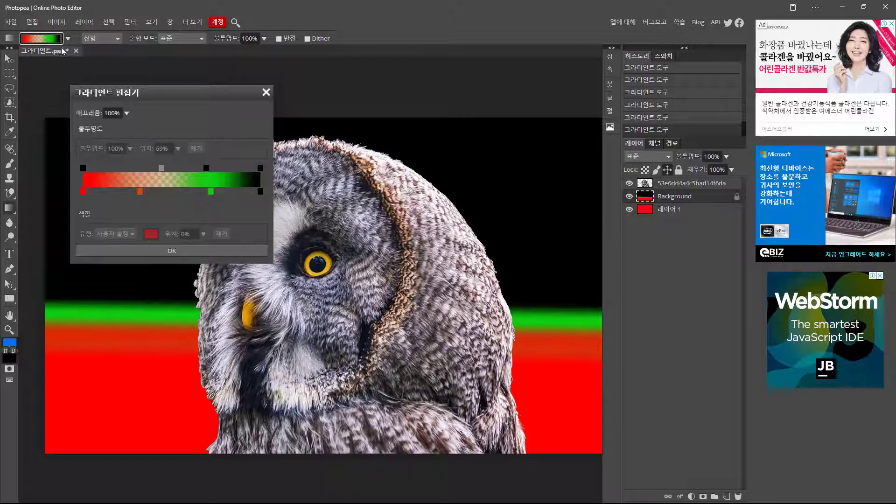
pyautogui.click(117, 39)
pyautogui.click(266, 92)
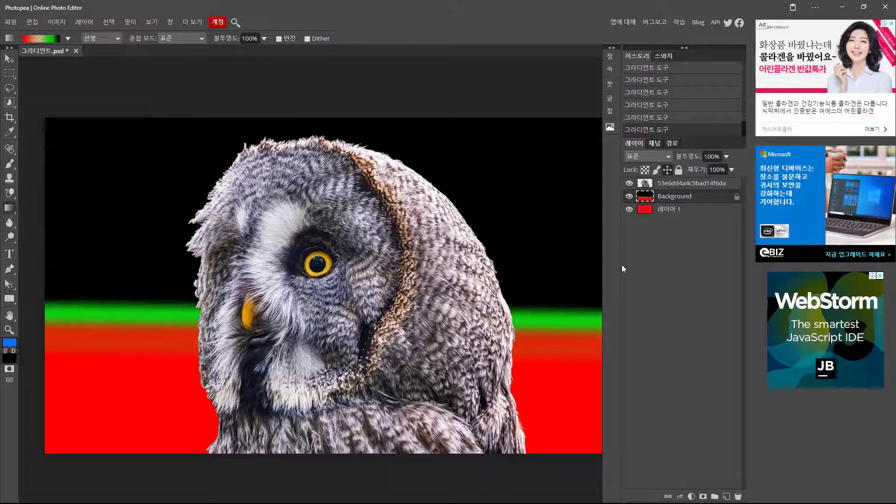
# - Switch the gradient type to radial and draw it on the Background layer from several different centre points
pyautogui.click(116, 38)
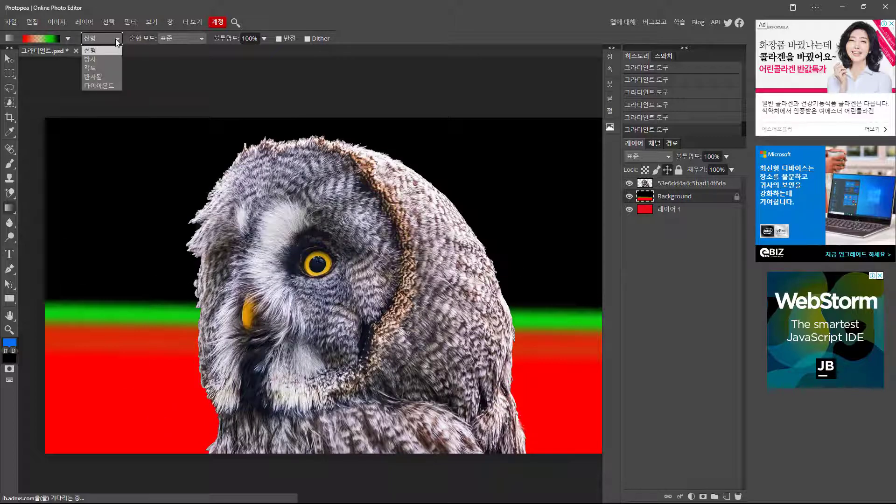
pyautogui.click(100, 59)
pyautogui.hotkey('ctrl', 'z')
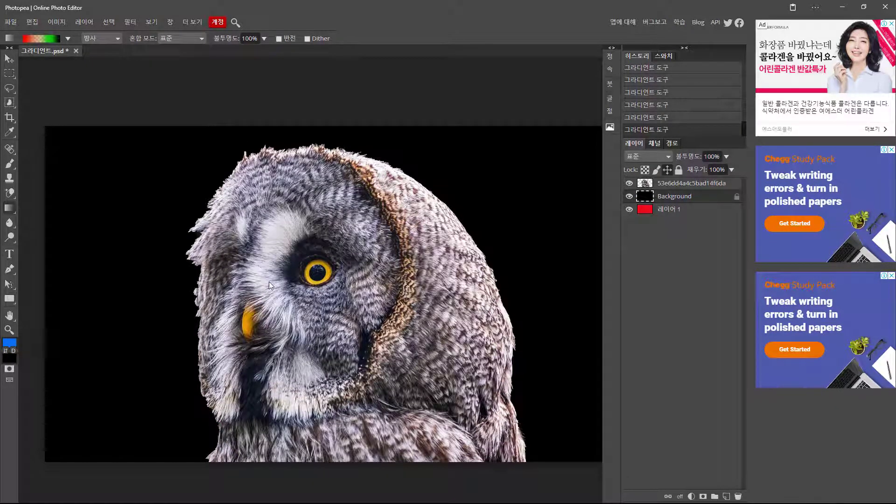
pyautogui.moveTo(295, 278); pyautogui.dragTo(515, 195)
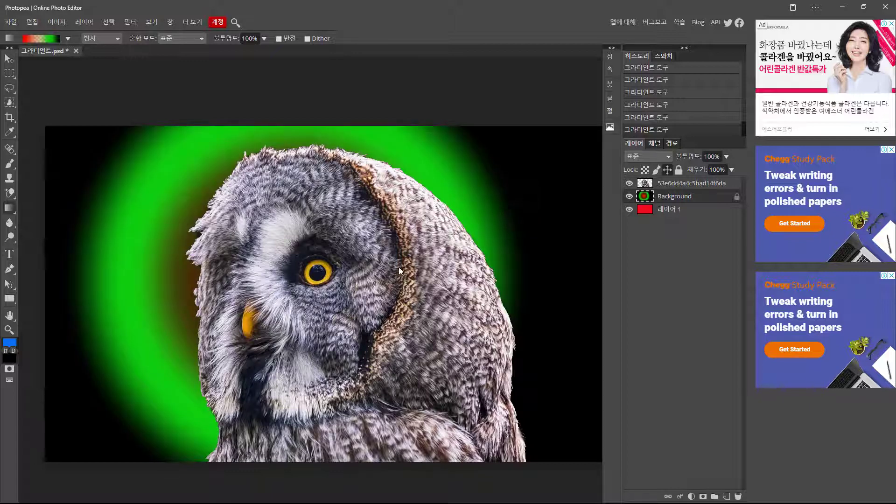
pyautogui.moveTo(377, 291); pyautogui.dragTo(608, 225)
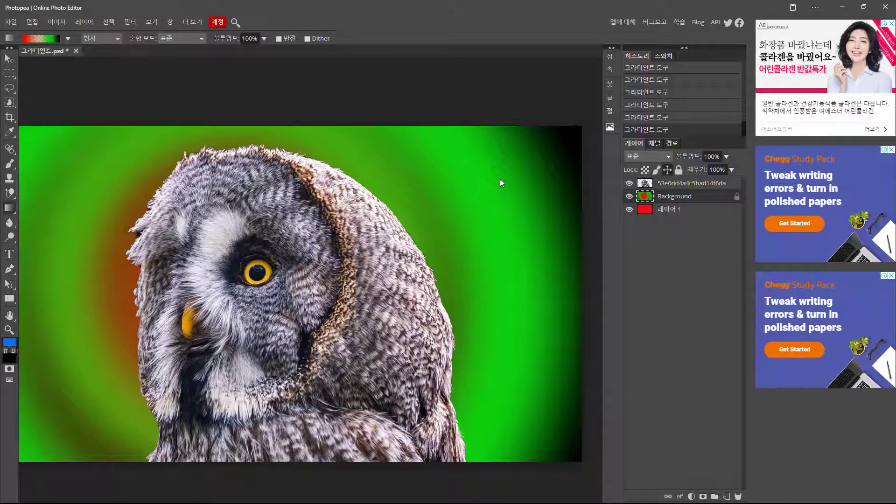
pyautogui.moveTo(500, 178); pyautogui.dragTo(535, 101)
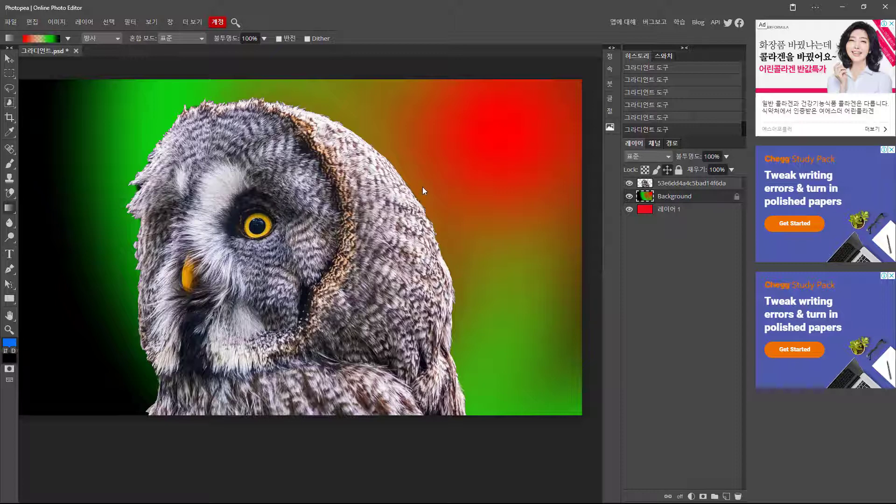
pyautogui.moveTo(425, 191); pyautogui.dragTo(244, 289)
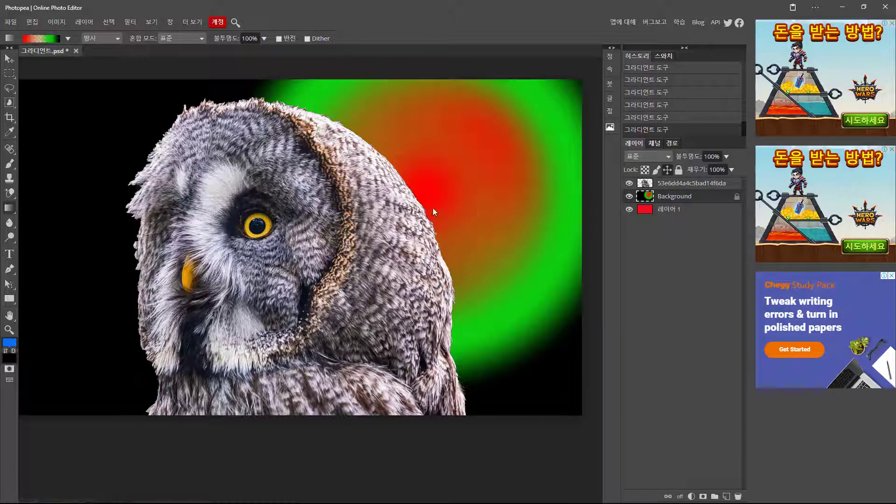
# - Switch the gradient type to angle and draw it twice on the Background layer, starting beside the owl's face
pyautogui.click(114, 39)
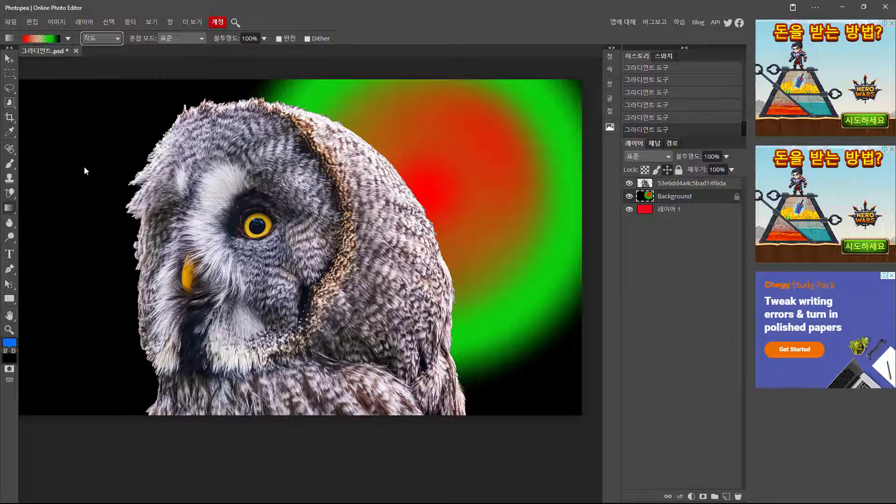
pyautogui.moveTo(85, 168); pyautogui.dragTo(474, 245)
pyautogui.scroll(-1, 395, 233)
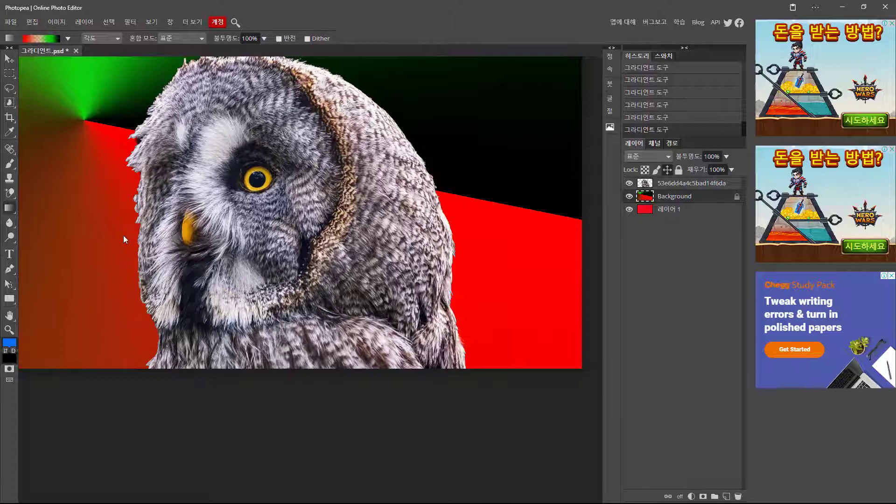
pyautogui.moveTo(123, 239); pyautogui.dragTo(245, 265)
pyautogui.scroll(-1, 248, 254)
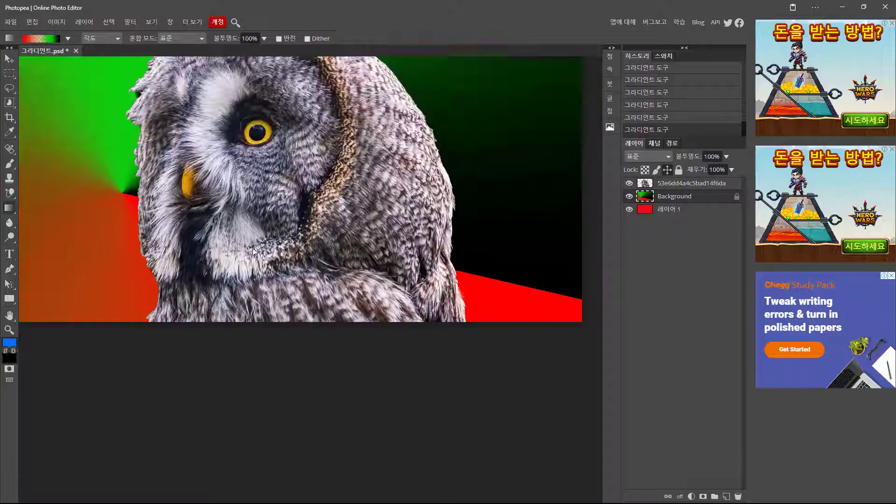
# - Switch the gradient type to reflected and draw it three times on the Background layer, twice diagonally and once almost horizontally
pyautogui.hotkey('ctrl', 'z')
pyautogui.scroll(3, 270, 250)
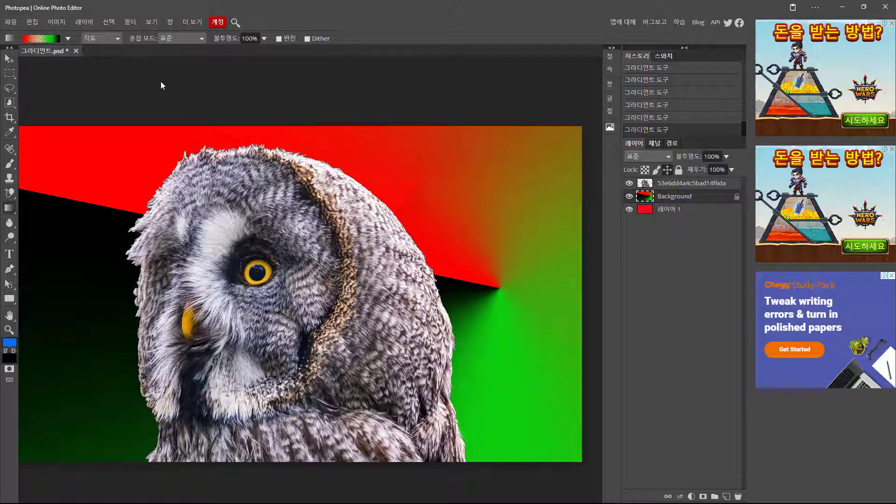
pyautogui.click(118, 39)
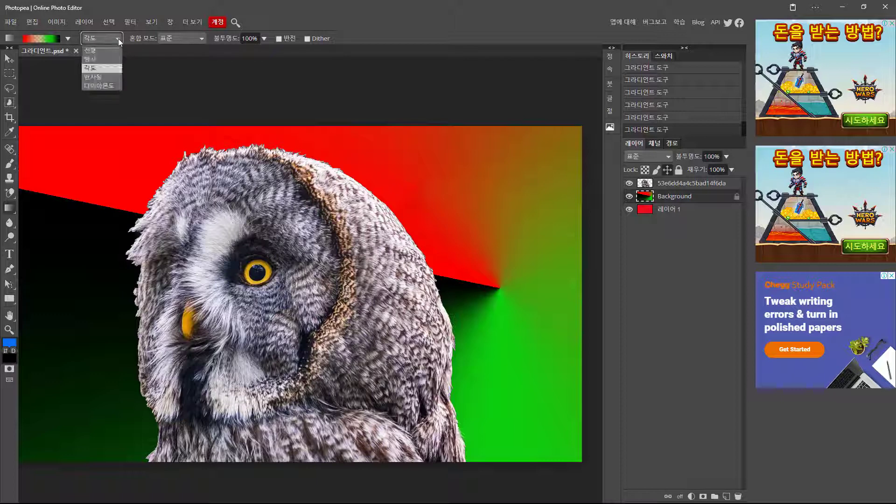
pyautogui.click(102, 78)
pyautogui.scroll(-2, 195, 167)
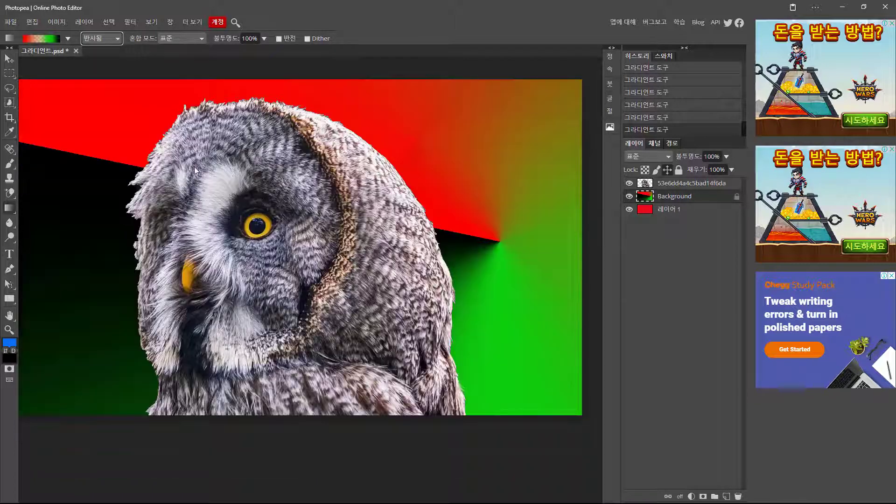
pyautogui.moveTo(125, 136); pyautogui.dragTo(455, 348)
pyautogui.moveTo(72, 194); pyautogui.dragTo(186, 395)
pyautogui.moveTo(114, 234); pyautogui.dragTo(493, 266)
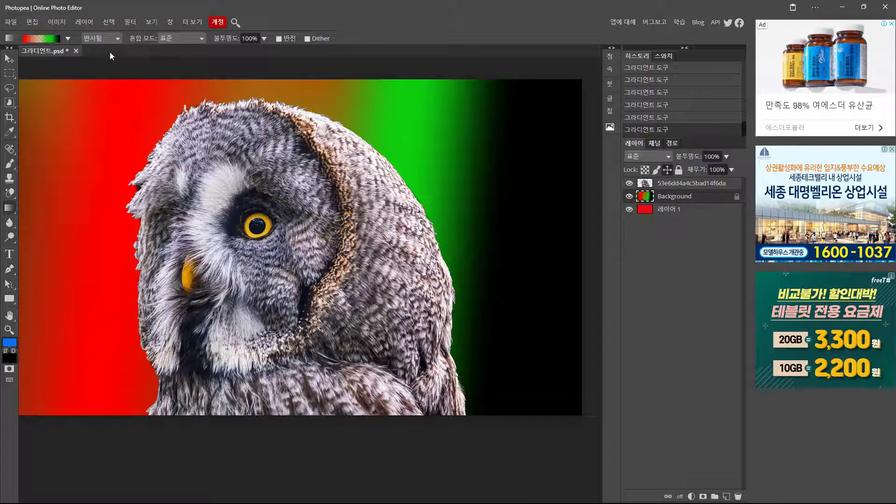
# - Switch the gradient type to diamond and draw it diagonally on the Background layer, starting beside the owl's forehead
pyautogui.click(117, 40)
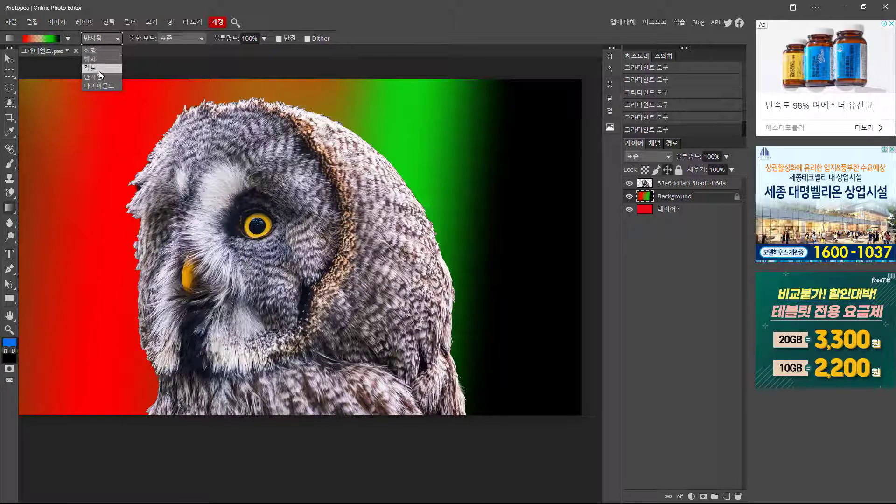
pyautogui.click(103, 86)
pyautogui.moveTo(132, 175); pyautogui.dragTo(339, 259)
# - Pan the canvas back and forth to examine the diamond gradient around the cut-out owl
pyautogui.scroll(-3, 279, 225)
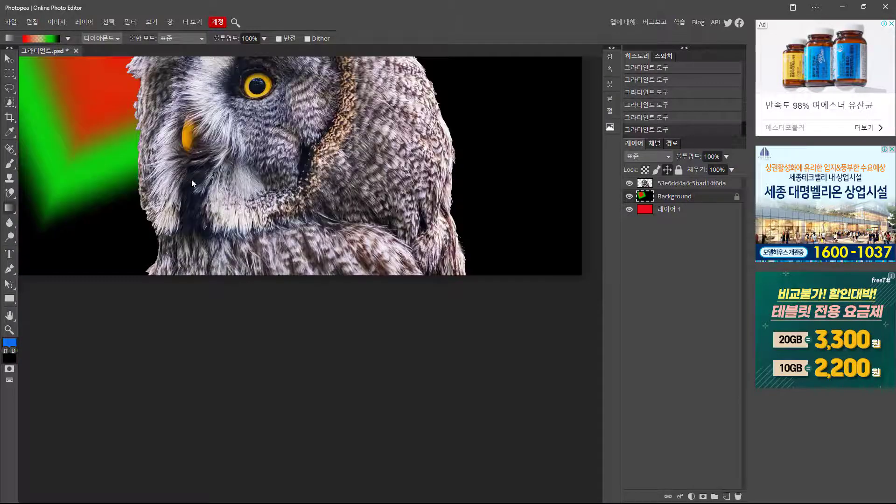
pyautogui.scroll(3, 192, 178)
pyautogui.hscroll(-3, 192, 178)
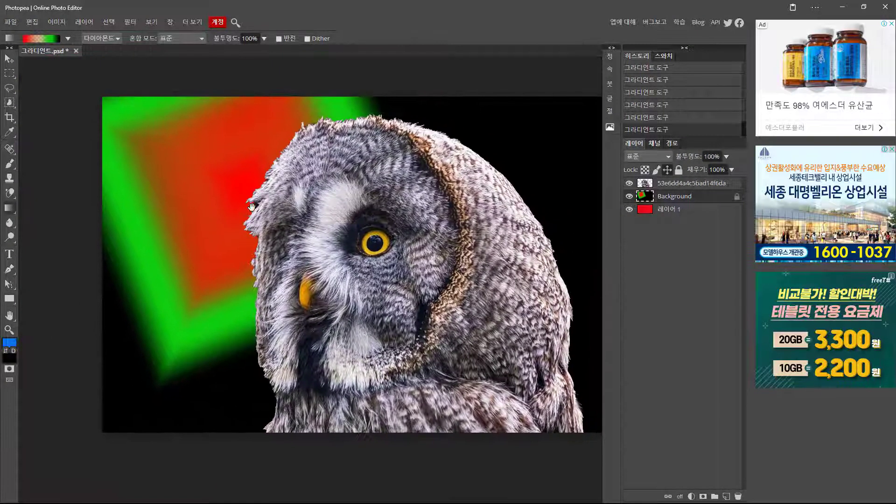
pyautogui.scroll(1, 251, 207)
pyautogui.hscroll(1, 252, 207)
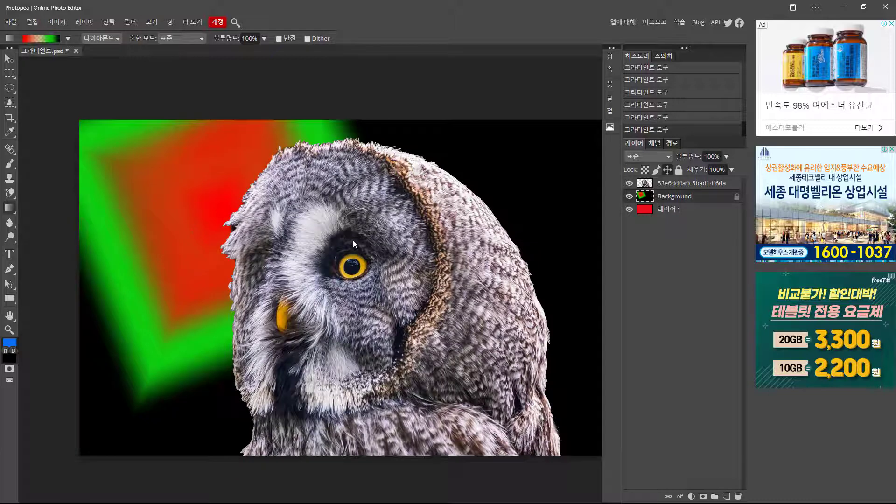
pyautogui.scroll(-2, 353, 240)
pyautogui.hscroll(2, 353, 240)
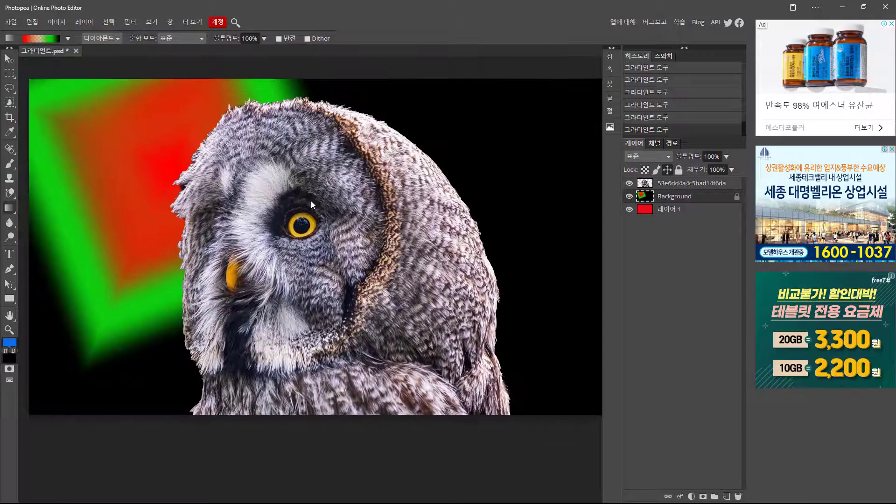
pyautogui.scroll(-1, 311, 201)
pyautogui.hscroll(1, 311, 201)
pyautogui.scroll(2, 313, 210)
pyautogui.hscroll(-2, 313, 210)
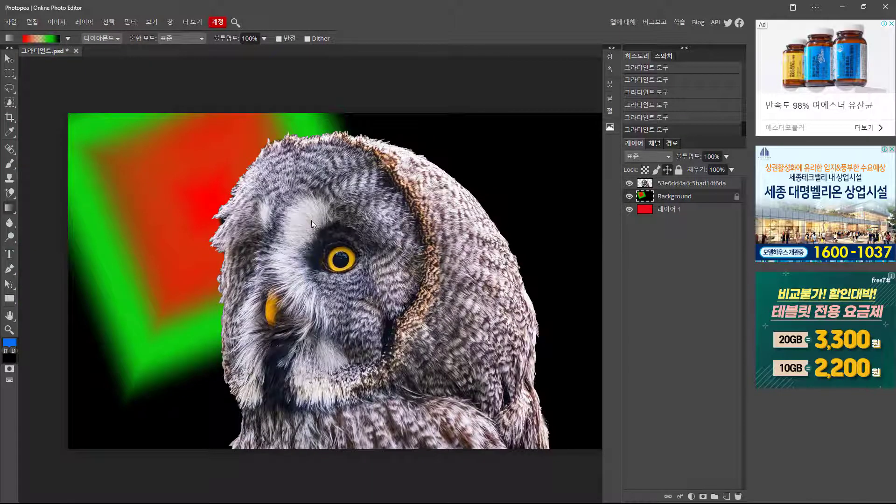
pyautogui.scroll(-1, 315, 218)
pyautogui.hscroll(2, 315, 219)
pyautogui.hscroll(-2, 376, 209)
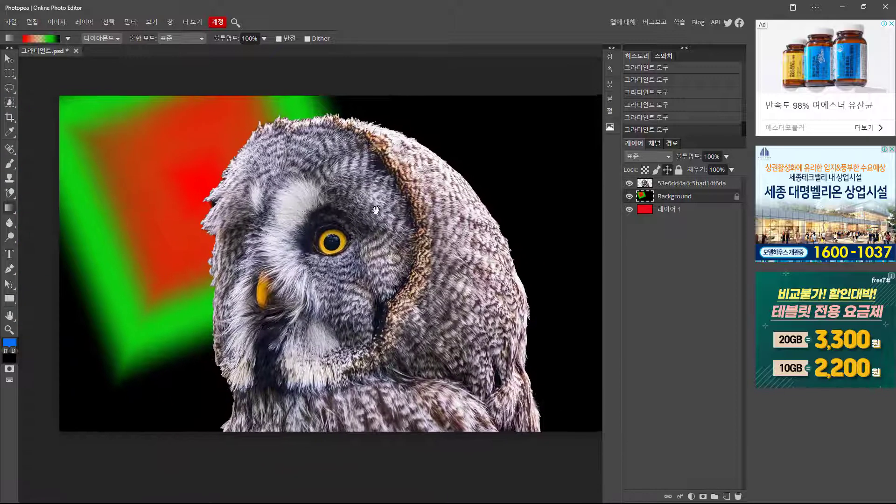
pyautogui.scroll(-1, 317, 215)
pyautogui.hscroll(2, 318, 214)
pyautogui.scroll(2, 322, 210)
pyautogui.hscroll(-3, 322, 210)
pyautogui.scroll(-1, 325, 206)
pyautogui.hscroll(1, 324, 206)
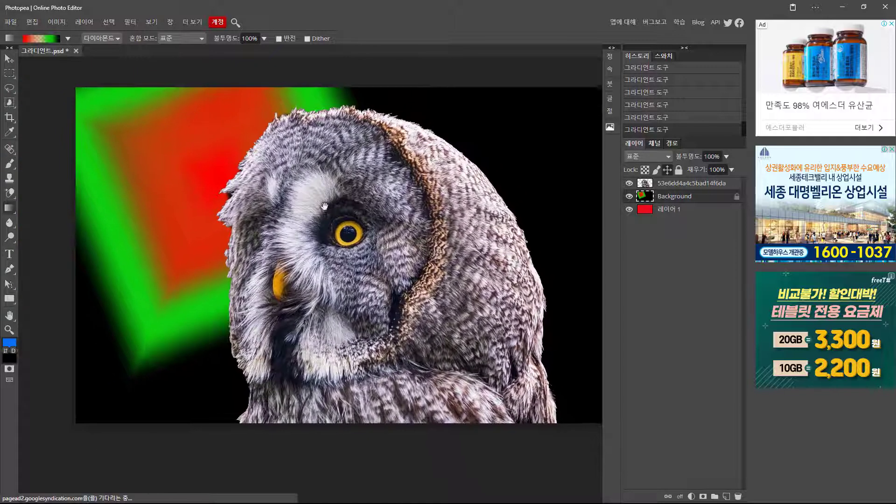
pyautogui.scroll(-1, 324, 206)
pyautogui.hscroll(1, 324, 206)
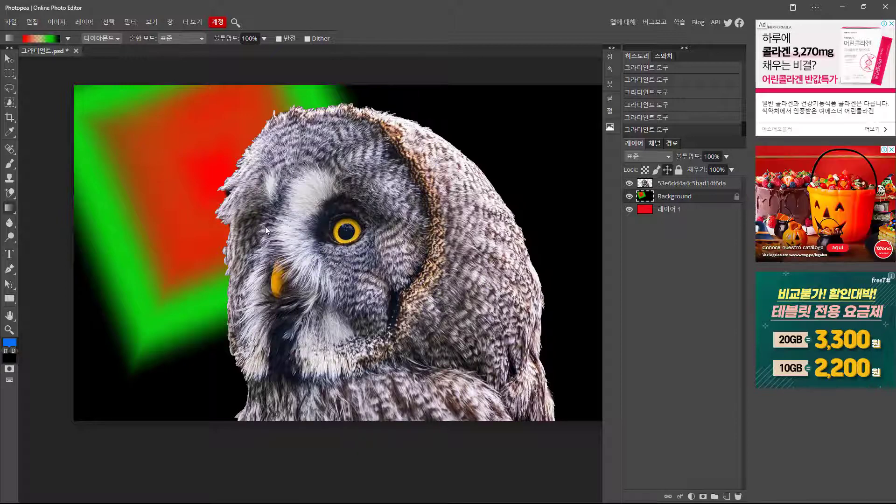
pyautogui.moveTo(309, 222)
pyautogui.mouseDown()
pyautogui.moveTo(405, 257)
pyautogui.moveTo(303, 218)
pyautogui.moveTo(319, 230)
pyautogui.mouseUp()
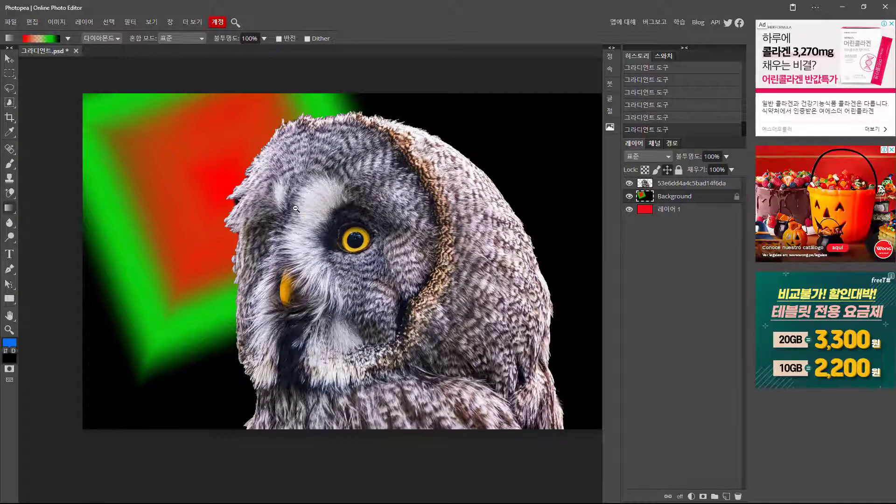
# - Zoom in and out repeatedly on the owl's face to examine the feather detail and the whole composition
pyautogui.scroll(5, 296, 209)
pyautogui.scroll(-2, 293, 206)
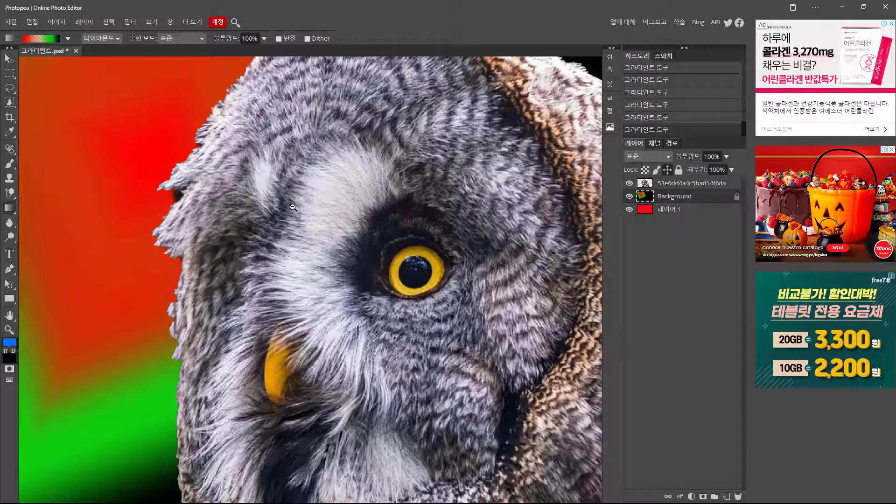
pyautogui.scroll(-5, 289, 206)
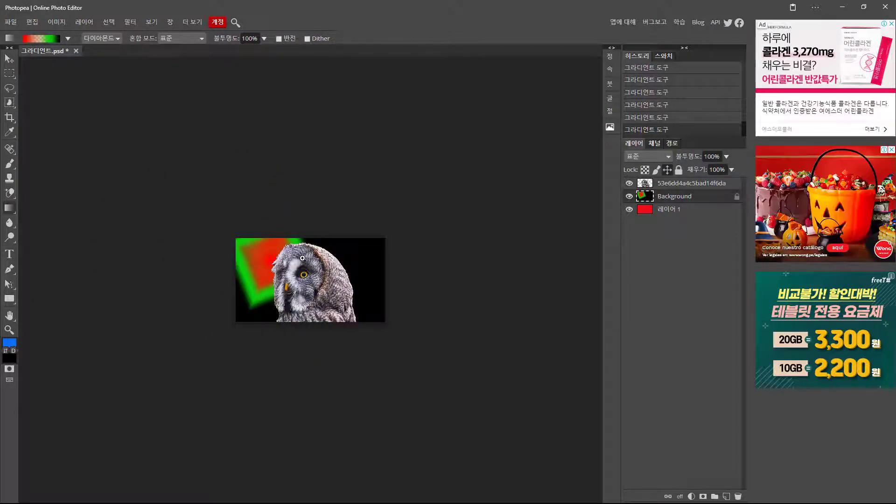
pyautogui.scroll(5, 321, 266)
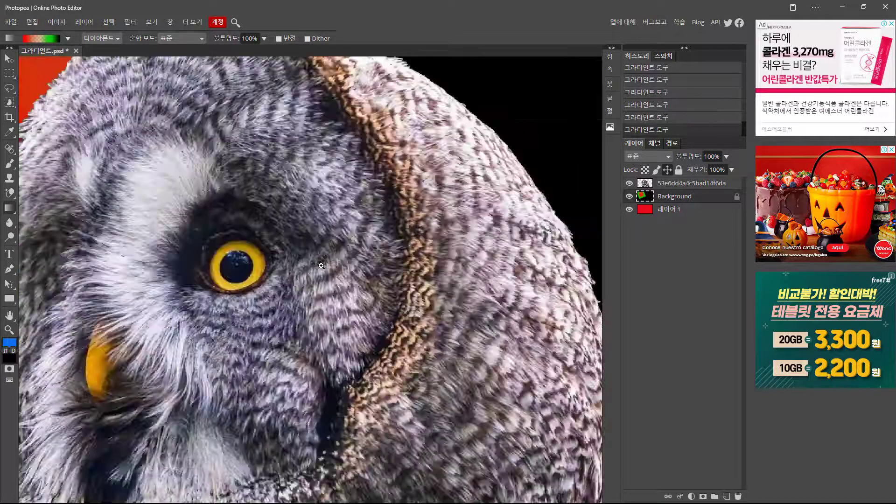
pyautogui.scroll(-4, 319, 255)
pyautogui.scroll(4, 318, 257)
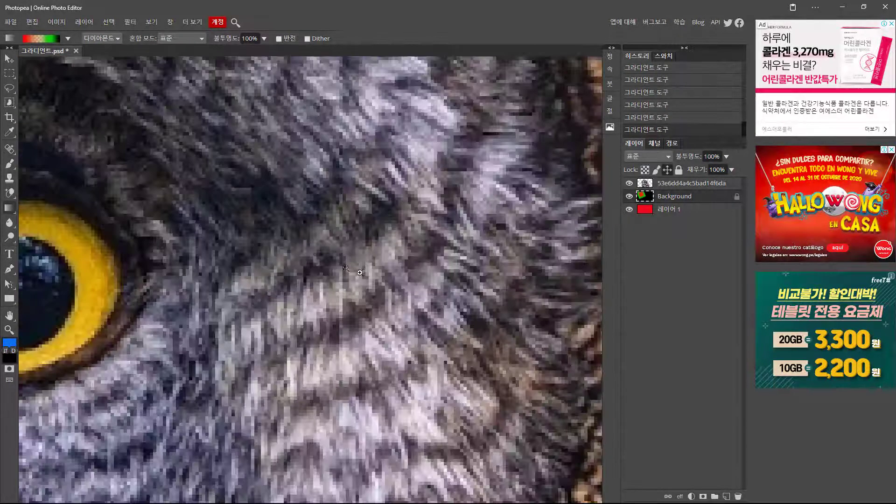
pyautogui.scroll(-5, 315, 259)
pyautogui.scroll(3, 311, 263)
pyautogui.scroll(-3, 311, 263)
pyautogui.scroll(2, 322, 262)
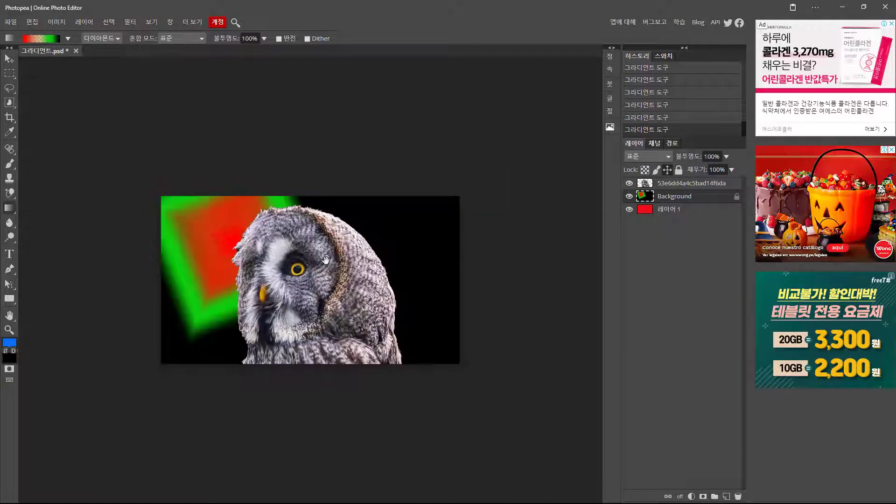
pyautogui.scroll(1, 326, 260)
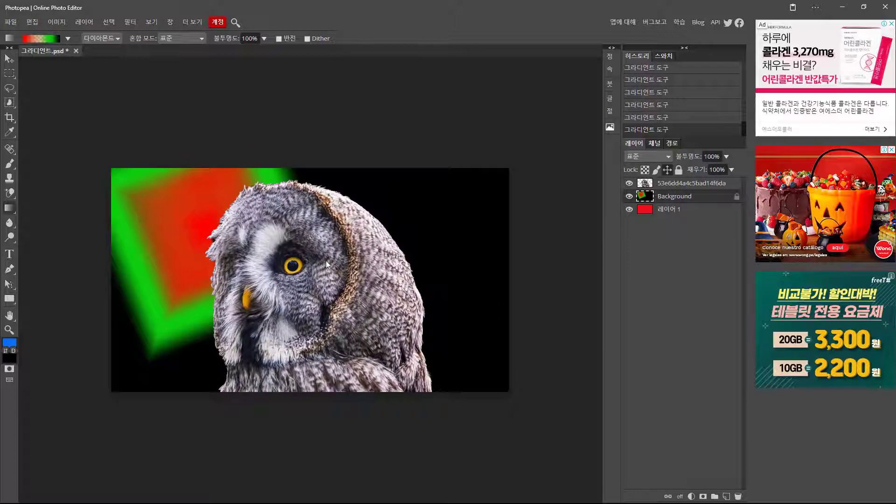
pyautogui.scroll(-3, 326, 260)
pyautogui.scroll(5, 326, 264)
pyautogui.scroll(-4, 325, 268)
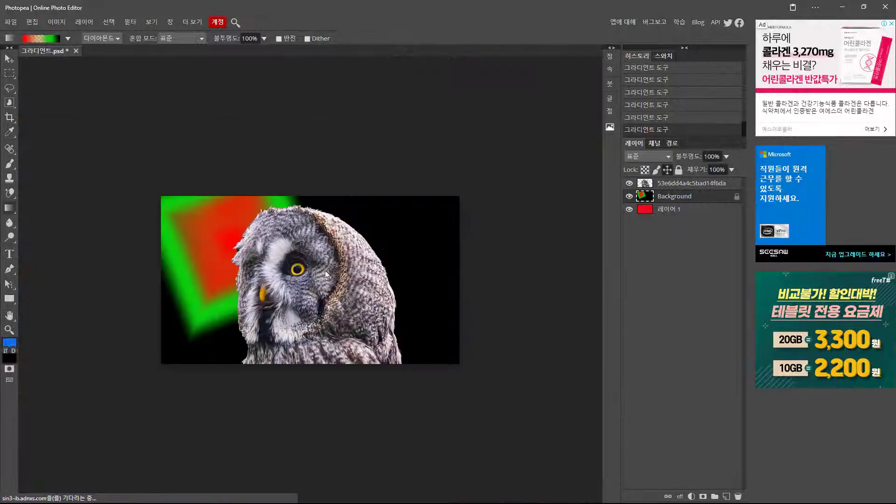
pyautogui.scroll(3, 325, 270)
pyautogui.scroll(-3, 323, 268)
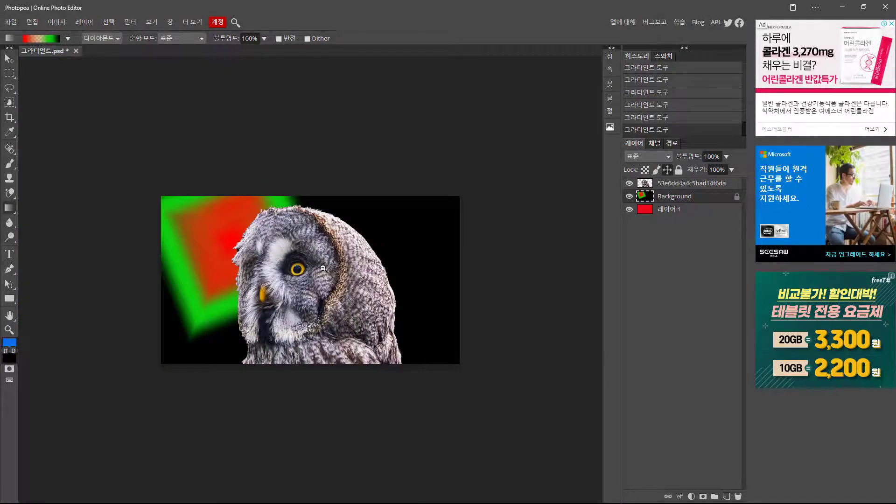
pyautogui.scroll(4, 323, 268)
pyautogui.scroll(-7, 324, 269)
pyautogui.scroll(8, 349, 283)
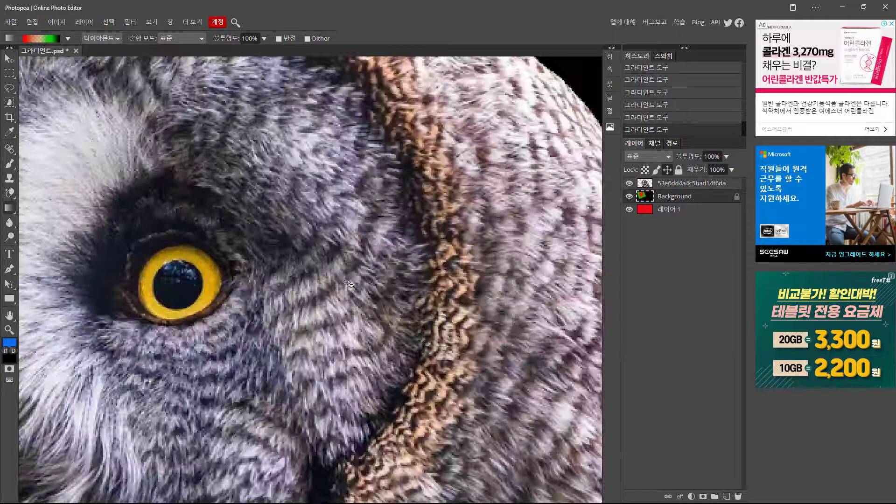
pyautogui.scroll(-7, 350, 285)
pyautogui.scroll(2, 317, 274)
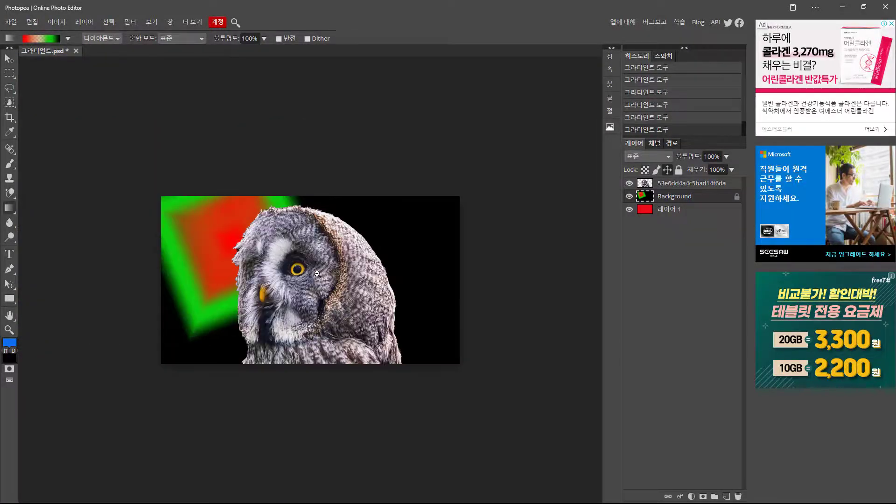
pyautogui.scroll(6, 317, 274)
pyautogui.scroll(-6, 374, 302)
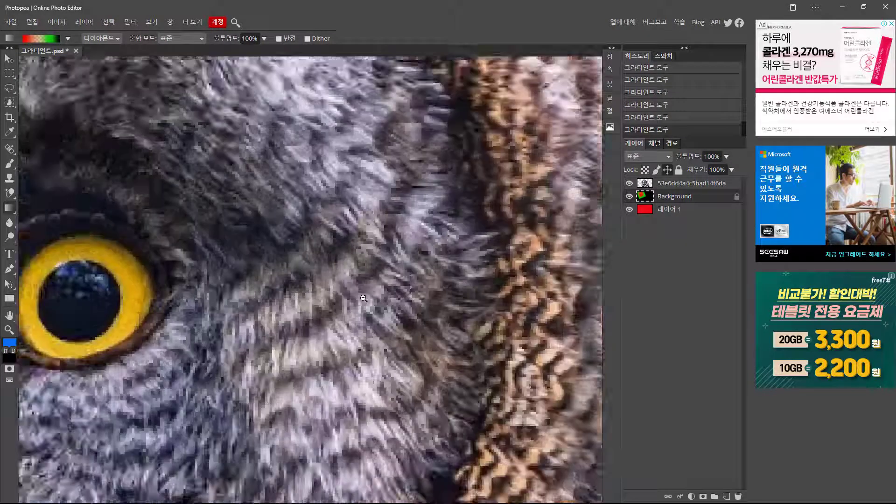
pyautogui.scroll(-3, 333, 287)
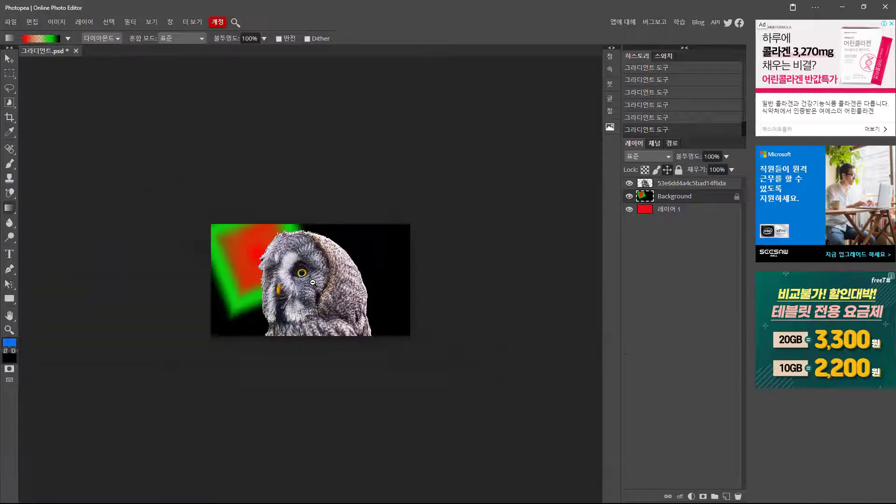
pyautogui.scroll(1, 329, 288)
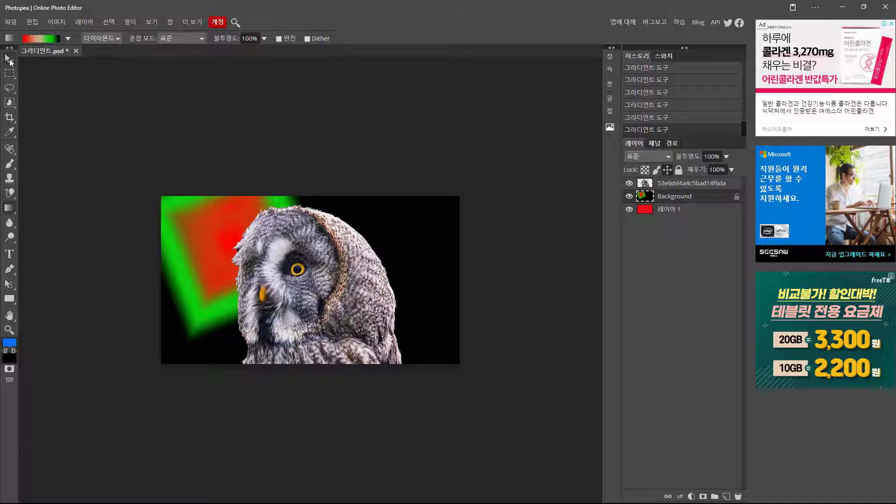
# - Try to move the locked Background layer with the Move tool, and shift the owl layer slightly up and to the left instead
pyautogui.press('v')
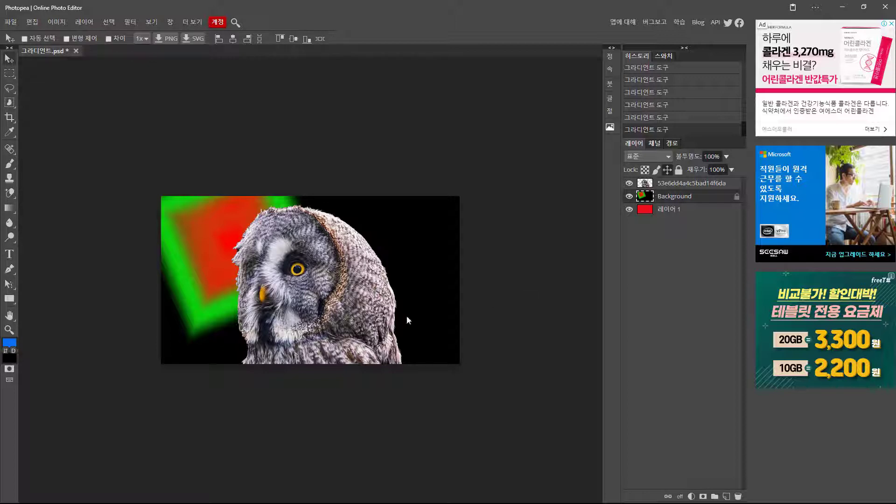
pyautogui.click(644, 199)
pyautogui.click(313, 267)
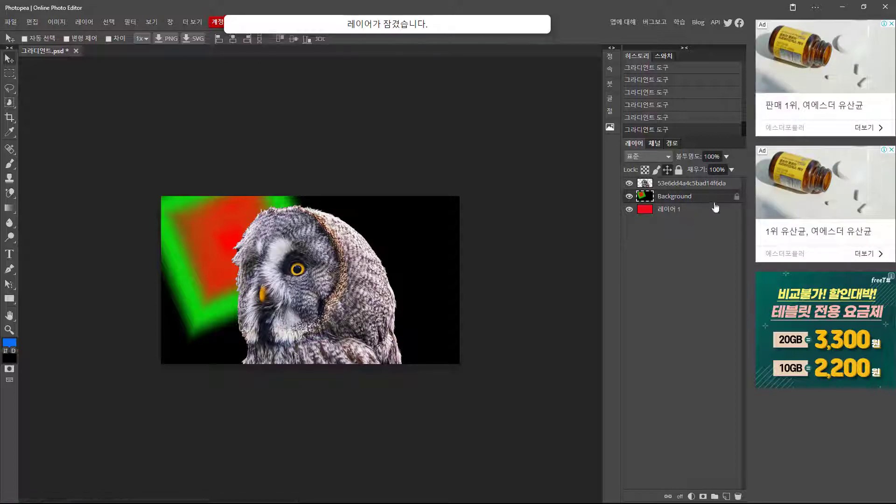
pyautogui.click(679, 185)
pyautogui.moveTo(343, 255)
pyautogui.mouseDown()
pyautogui.moveTo(303, 255)
pyautogui.moveTo(362, 253)
pyautogui.moveTo(298, 253)
pyautogui.moveTo(327, 250)
pyautogui.mouseUp()
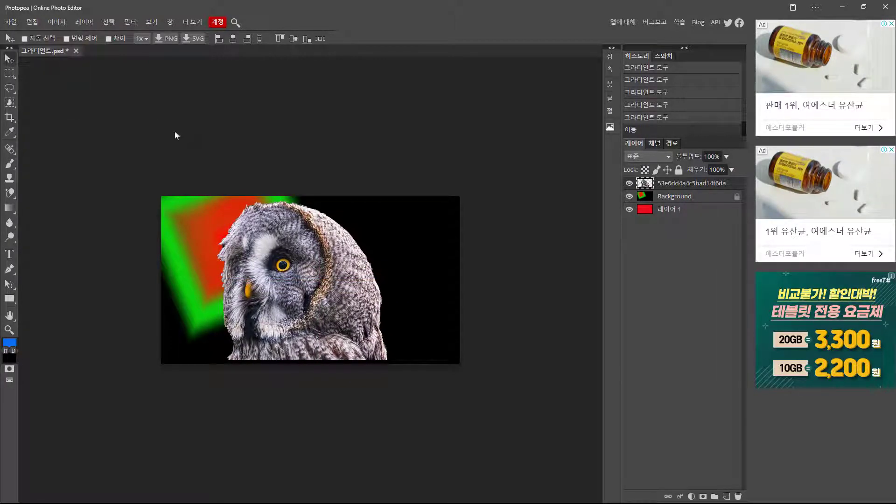
# - Draw a rectangular selection around the owl's face and upper body, and clear it again
pyautogui.click(9, 73)
pyautogui.moveTo(209, 220); pyautogui.dragTo(383, 320)
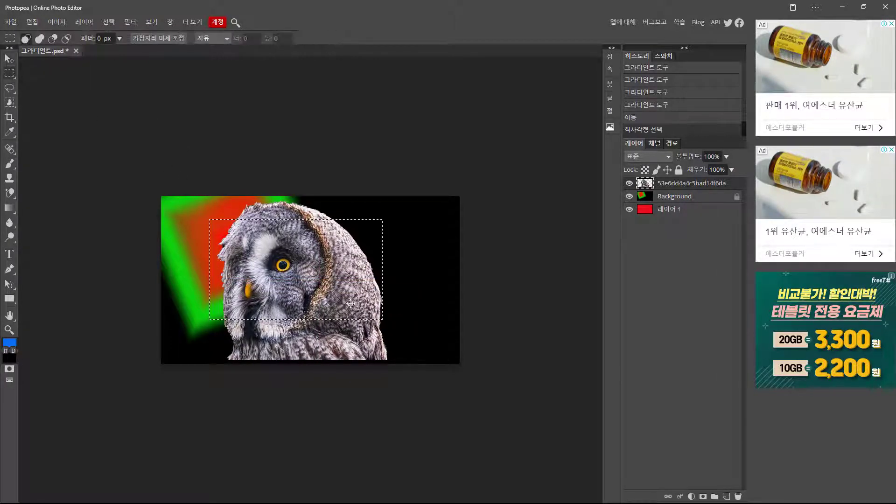
pyautogui.click(296, 251)
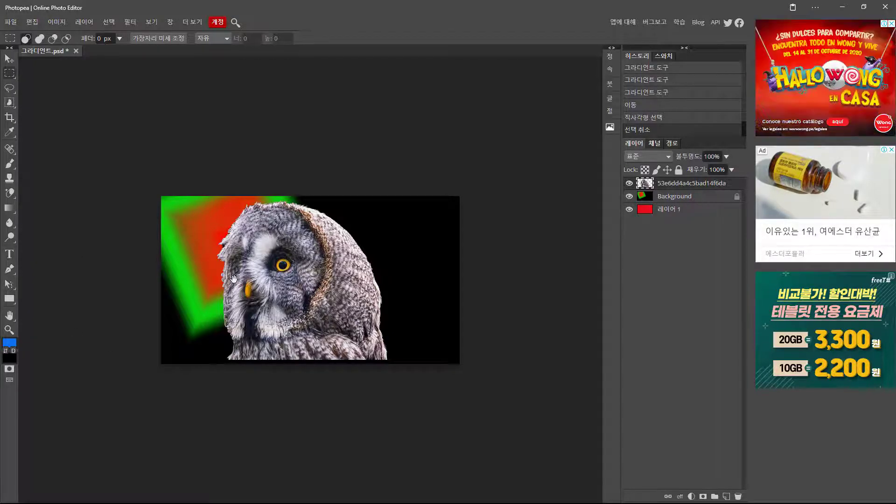
# - Examine the owl's face and back feathers up close, return to the full-image view, and reactivate the Move tool
pyautogui.scroll(5, 301, 289)
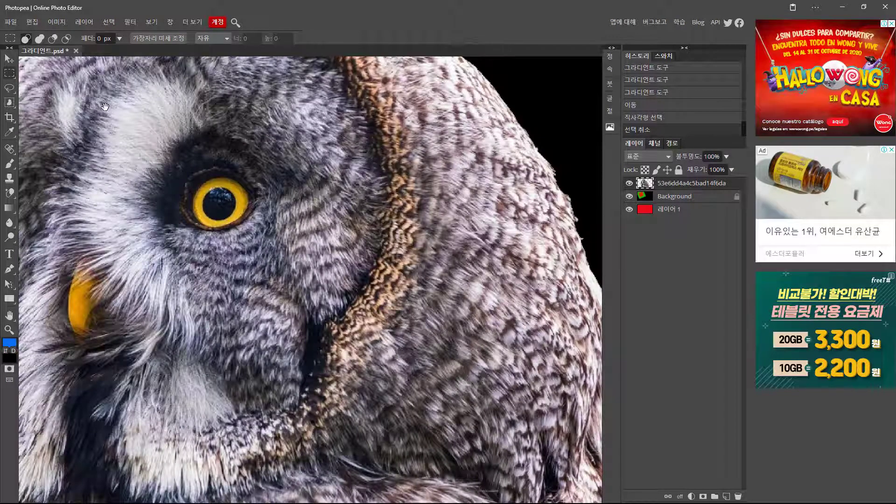
pyautogui.moveTo(141, 120); pyautogui.dragTo(395, 239)
pyautogui.moveTo(250, 190); pyautogui.dragTo(51, 159)
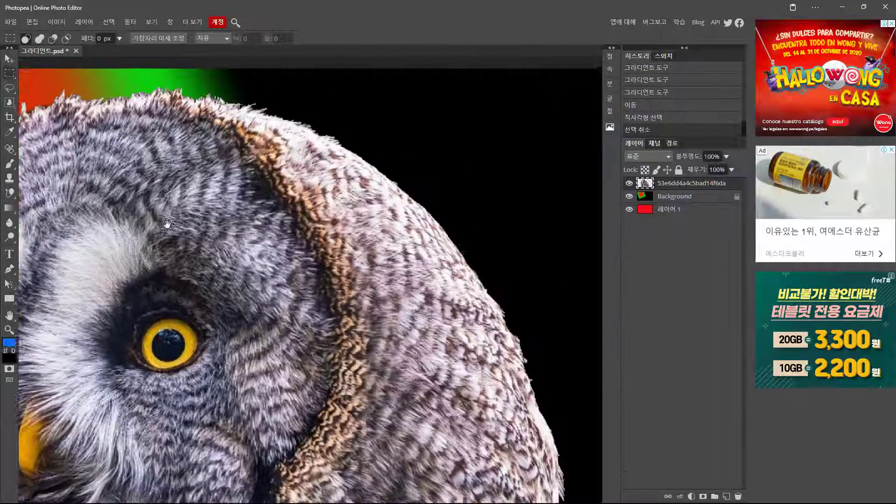
pyautogui.moveTo(473, 233); pyautogui.dragTo(311, 133)
pyautogui.moveTo(312, 274); pyautogui.dragTo(318, 265)
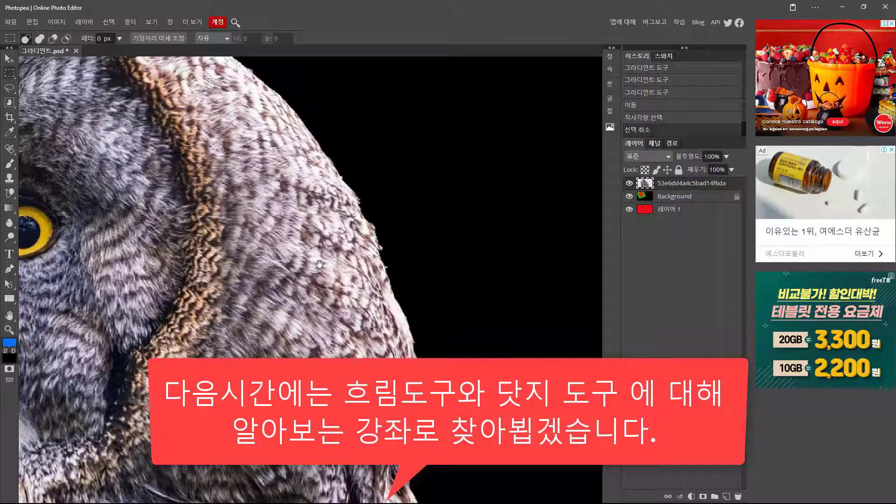
pyautogui.hotkey('ctrl', '1')
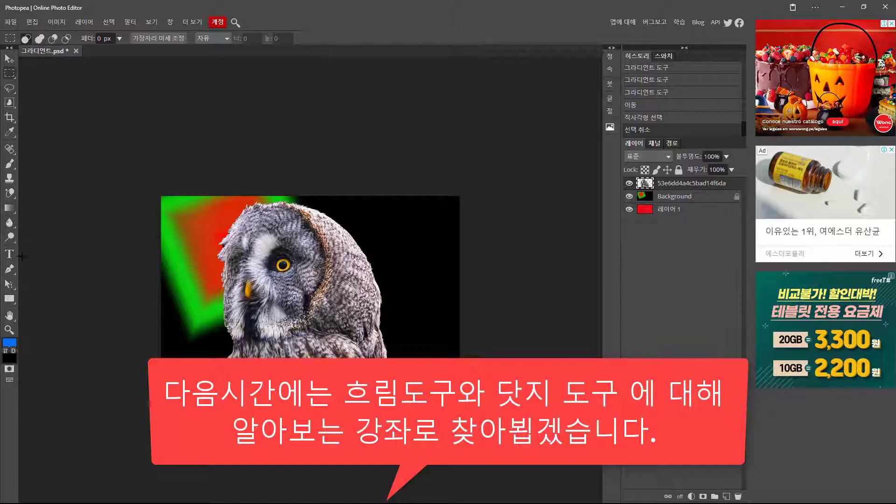
pyautogui.click(10, 60)
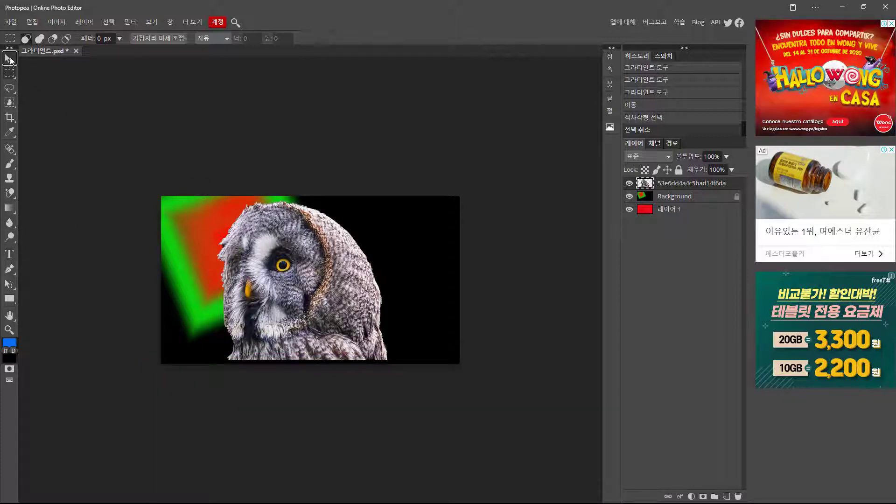